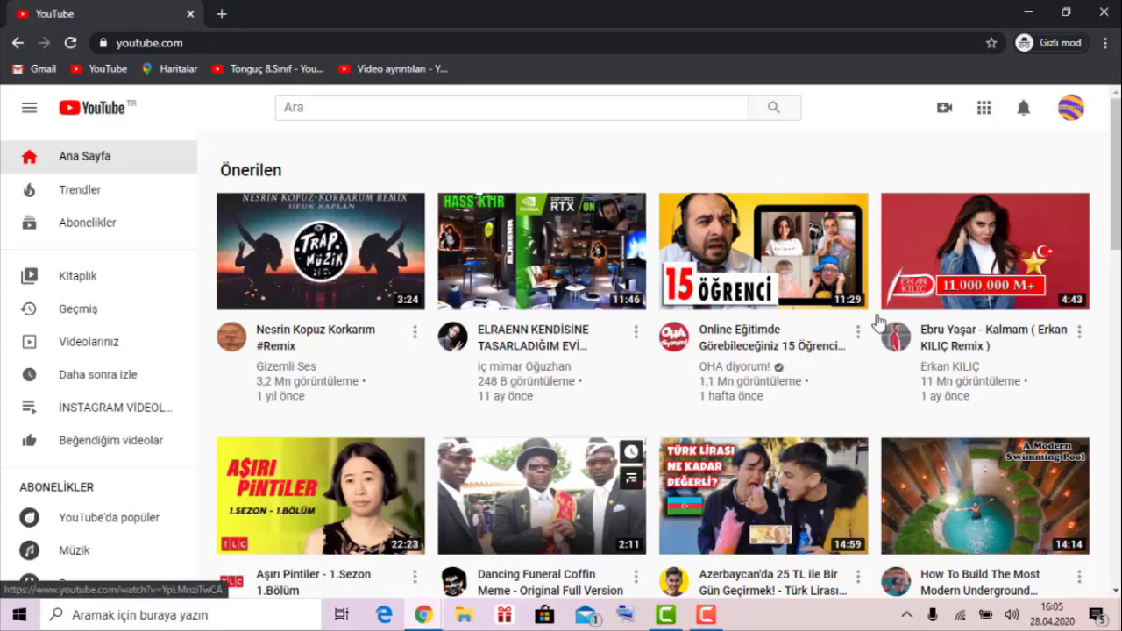
# - Open the signed-in account's own channel page and go from there to its YouTube Studio dashboard
pyautogui.click(1071, 107)
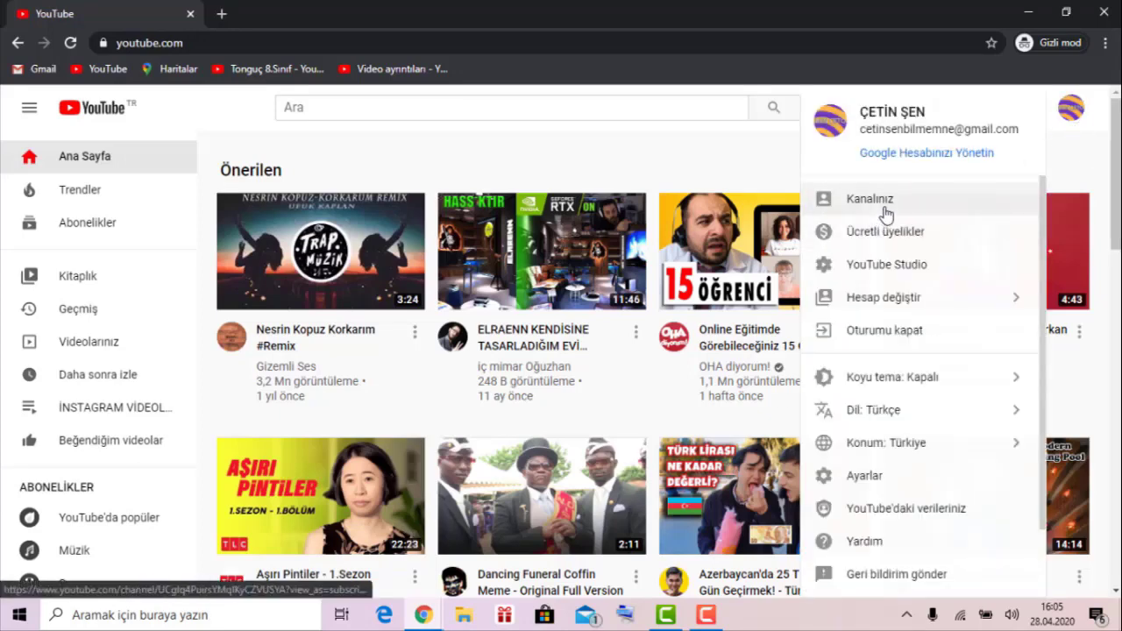
pyautogui.click(881, 213)
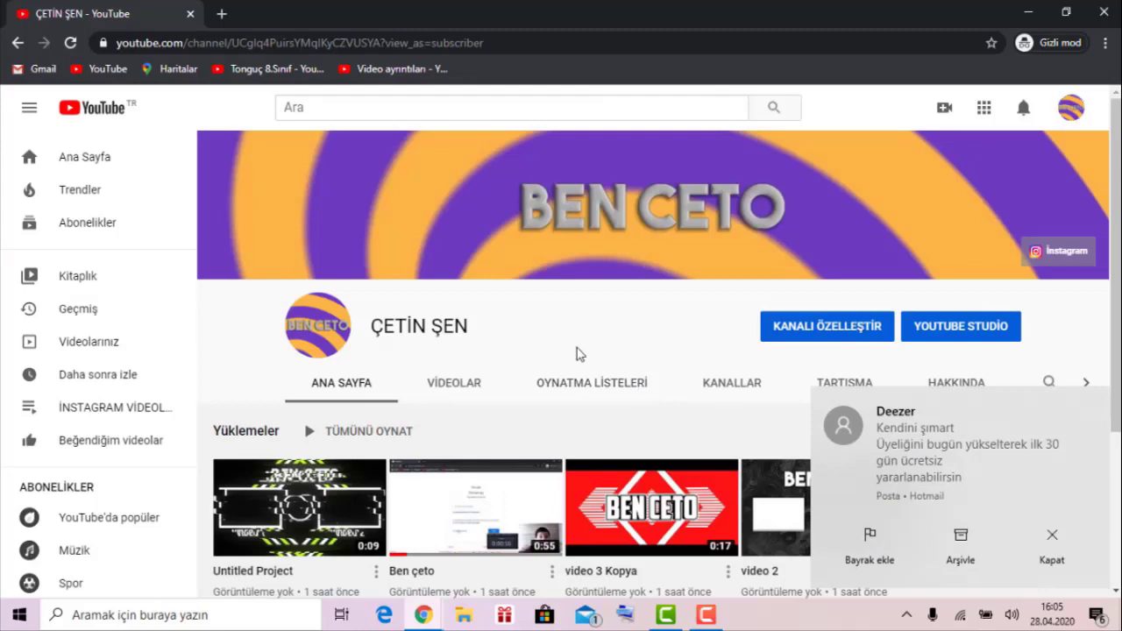
pyautogui.scroll(-3, 513, 415)
pyautogui.scroll(2, 591, 330)
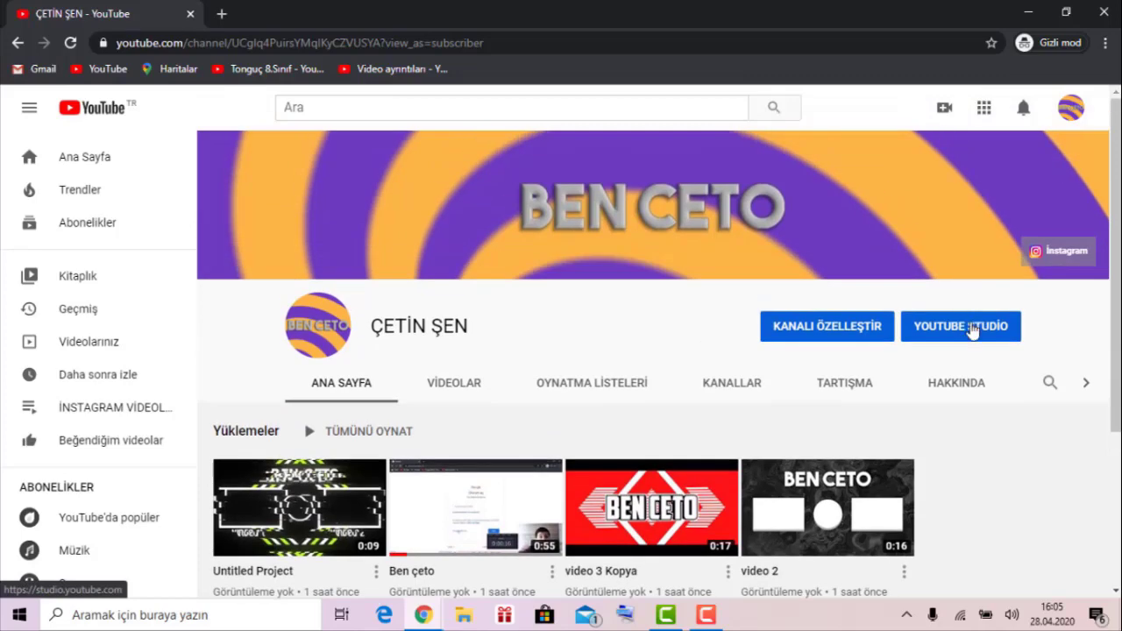
pyautogui.scroll(-1, 1010, 281)
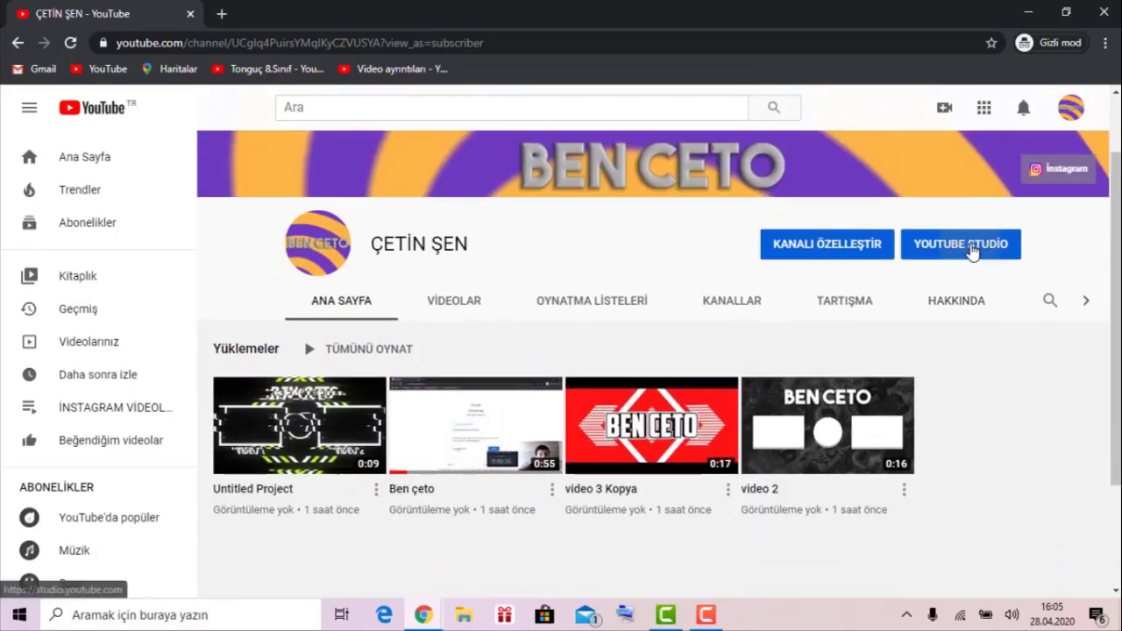
pyautogui.click(970, 251)
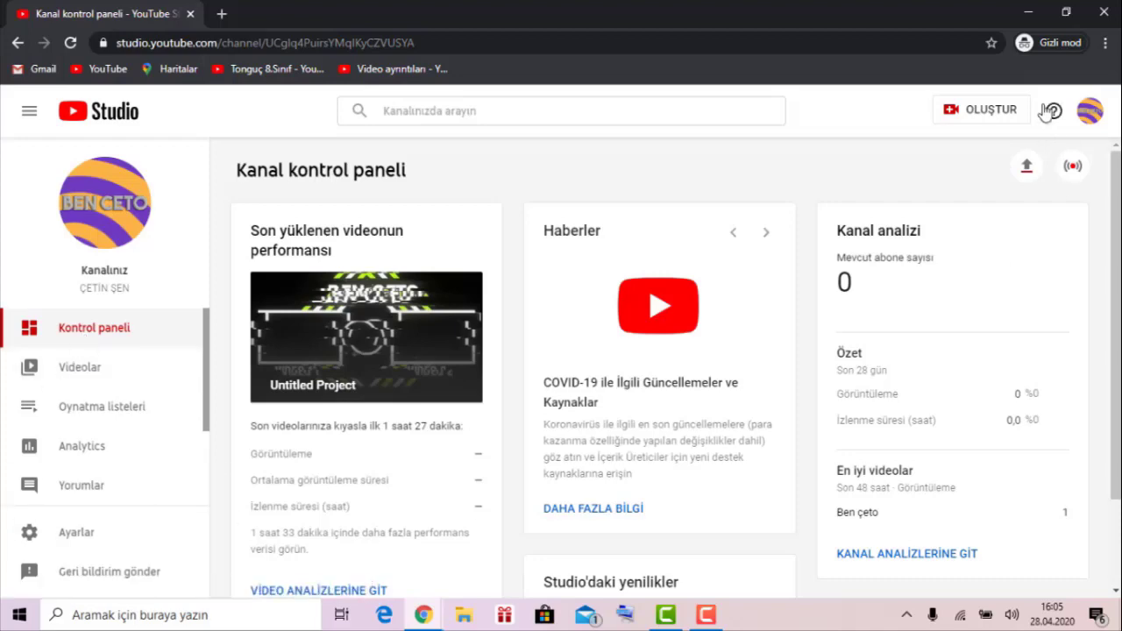
pyautogui.click(1028, 12)
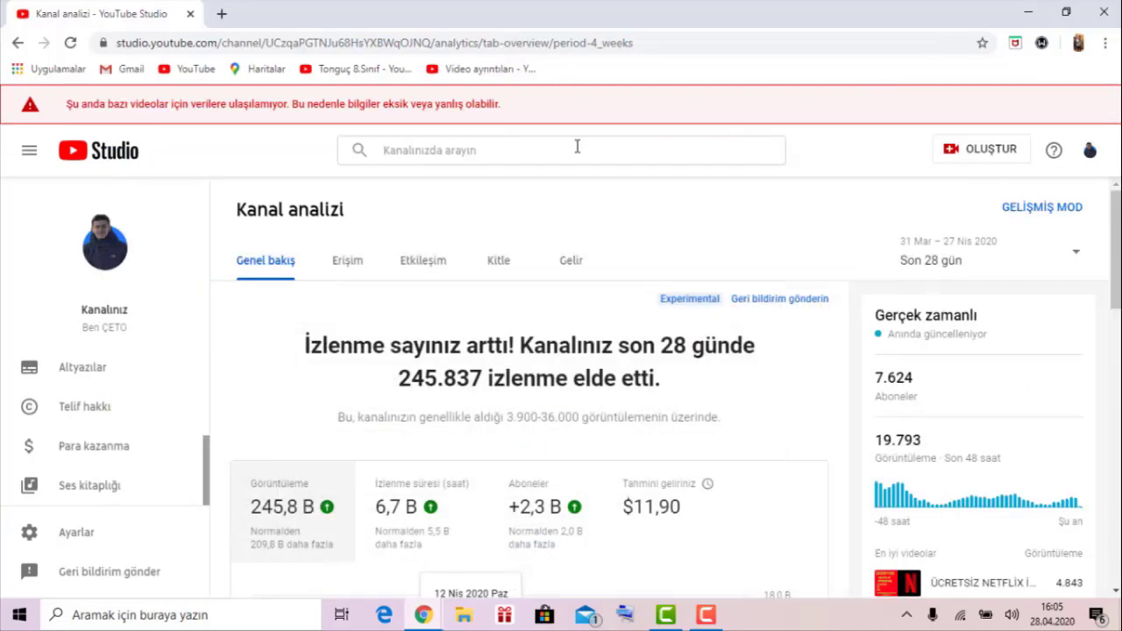
pyautogui.click(1028, 11)
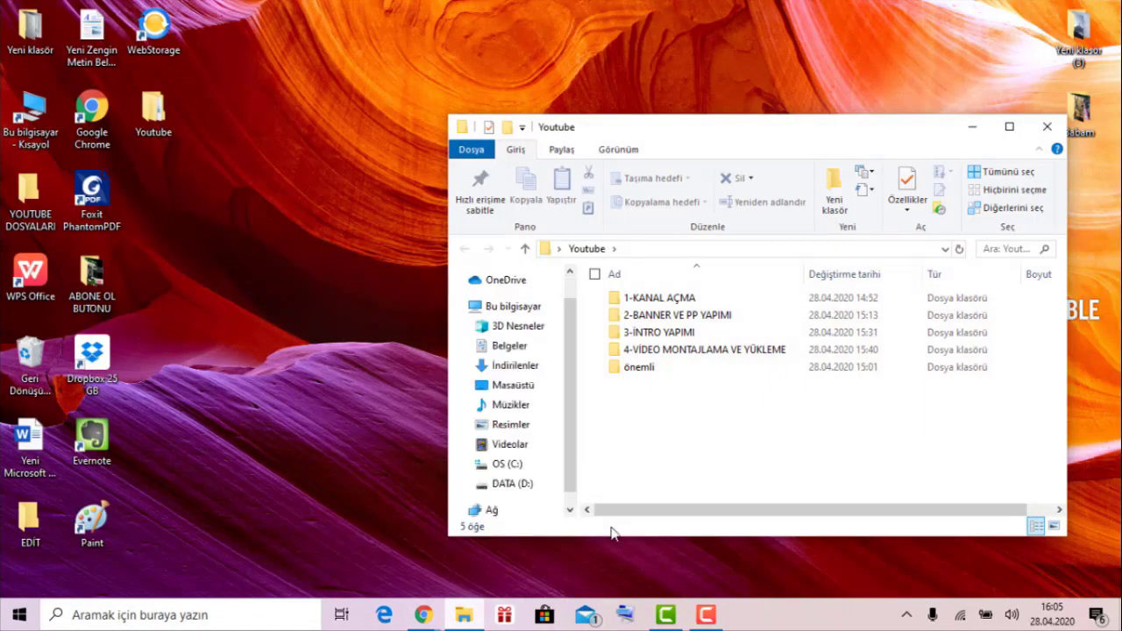
pyautogui.click(423, 615)
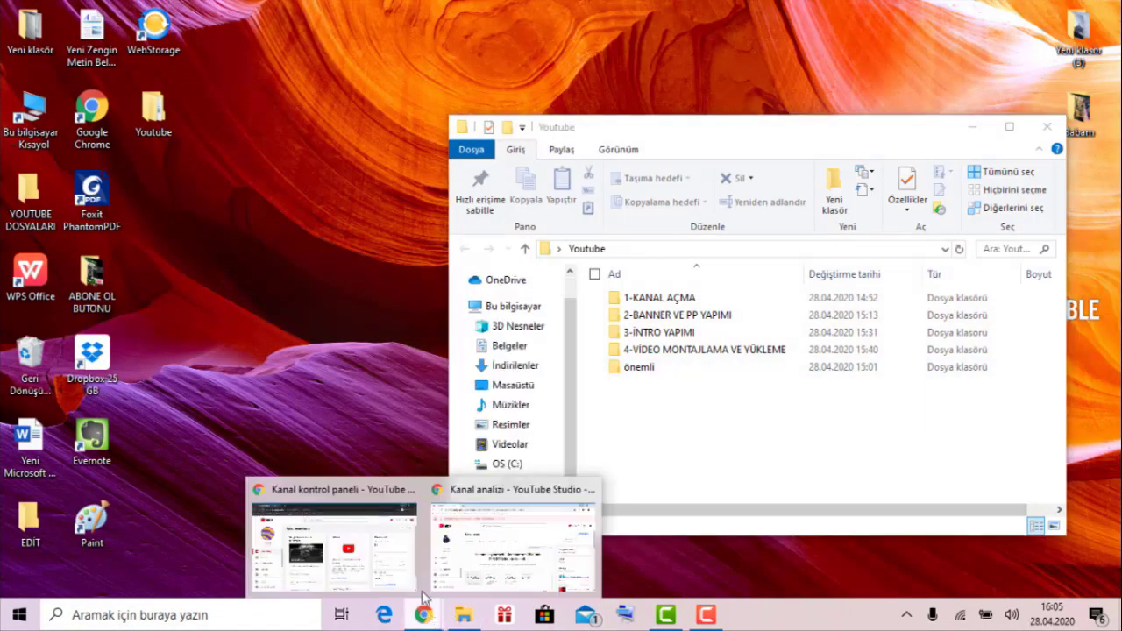
pyautogui.click(392, 573)
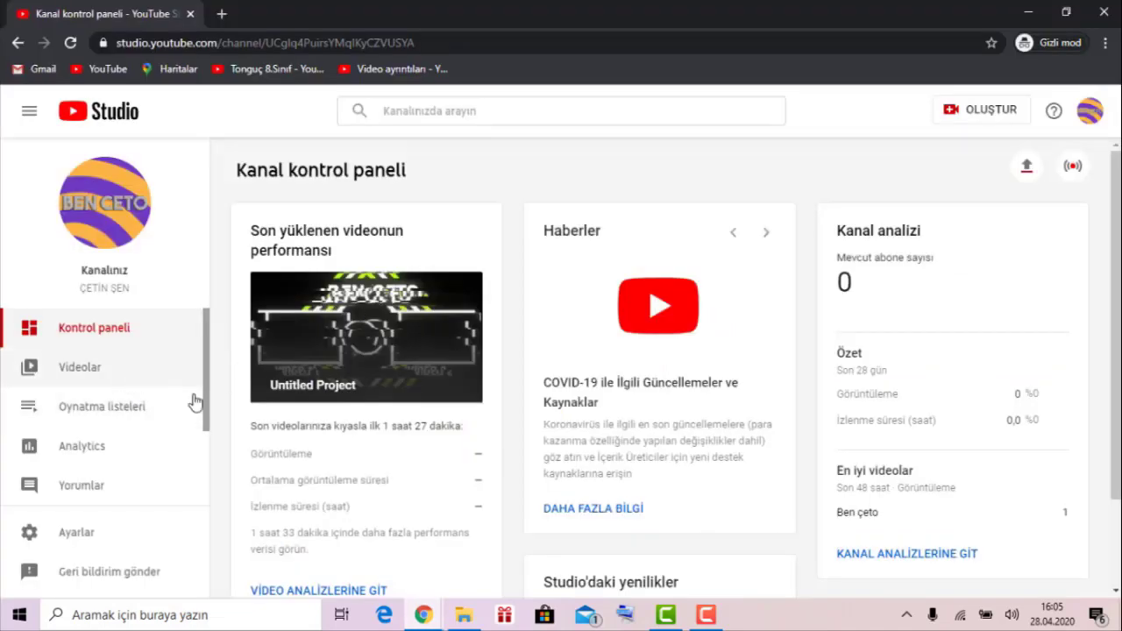
# - Open the Studio channel settings and check the default currency choice in the general settings
pyautogui.scroll(-2, 149, 465)
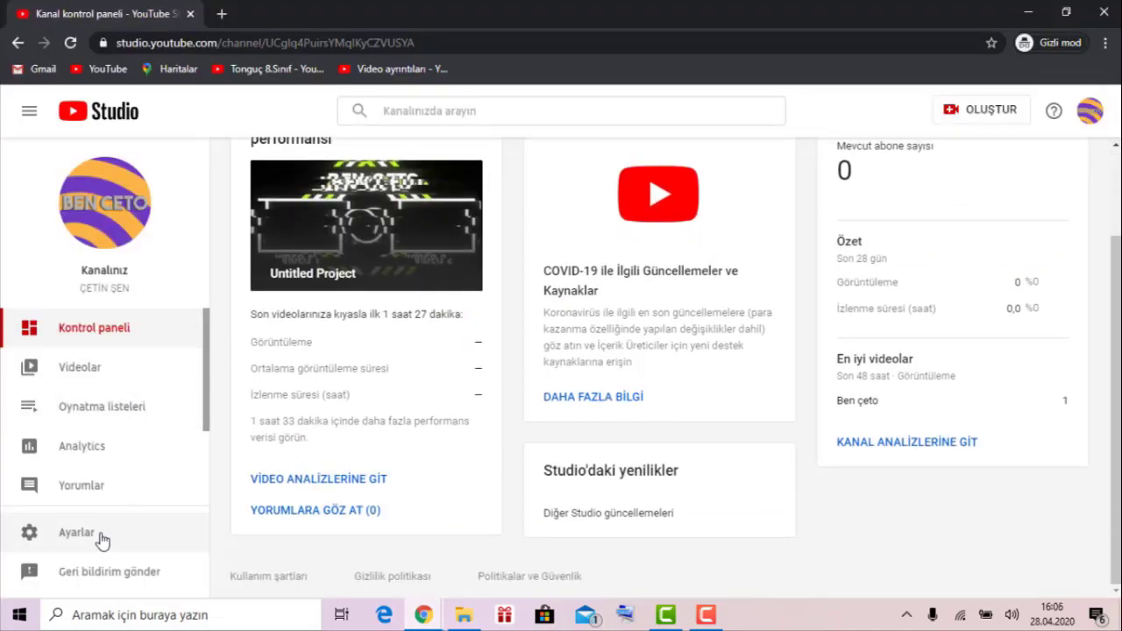
pyautogui.click(102, 540)
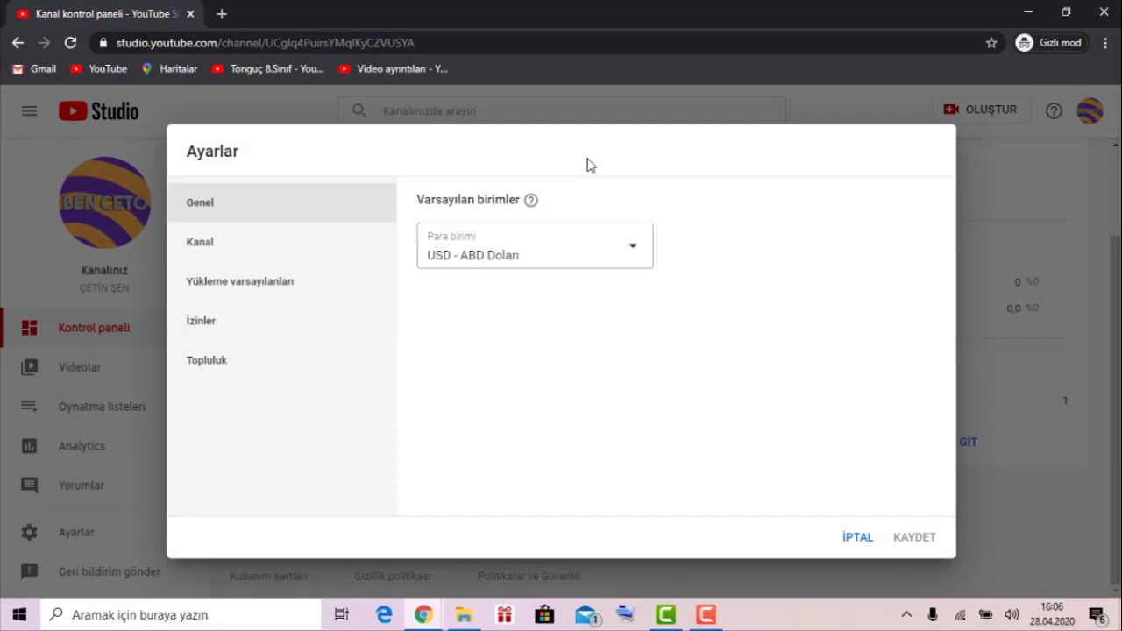
pyautogui.click(581, 255)
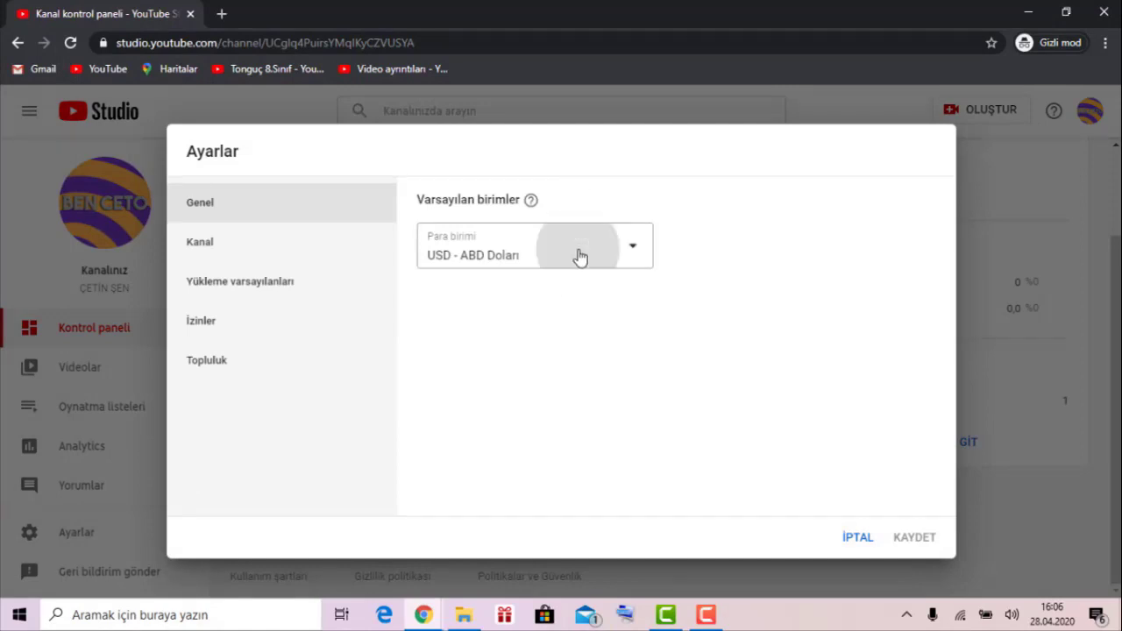
pyautogui.click(769, 323)
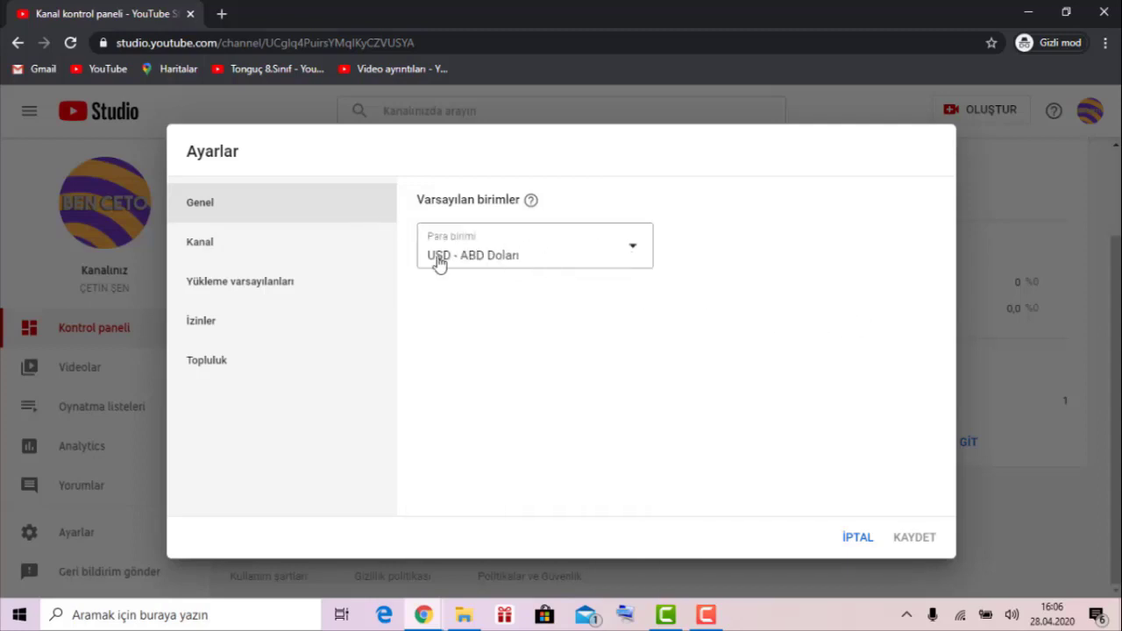
# - Set the country to Türkiye in the basic information of the channel settings
pyautogui.click(346, 250)
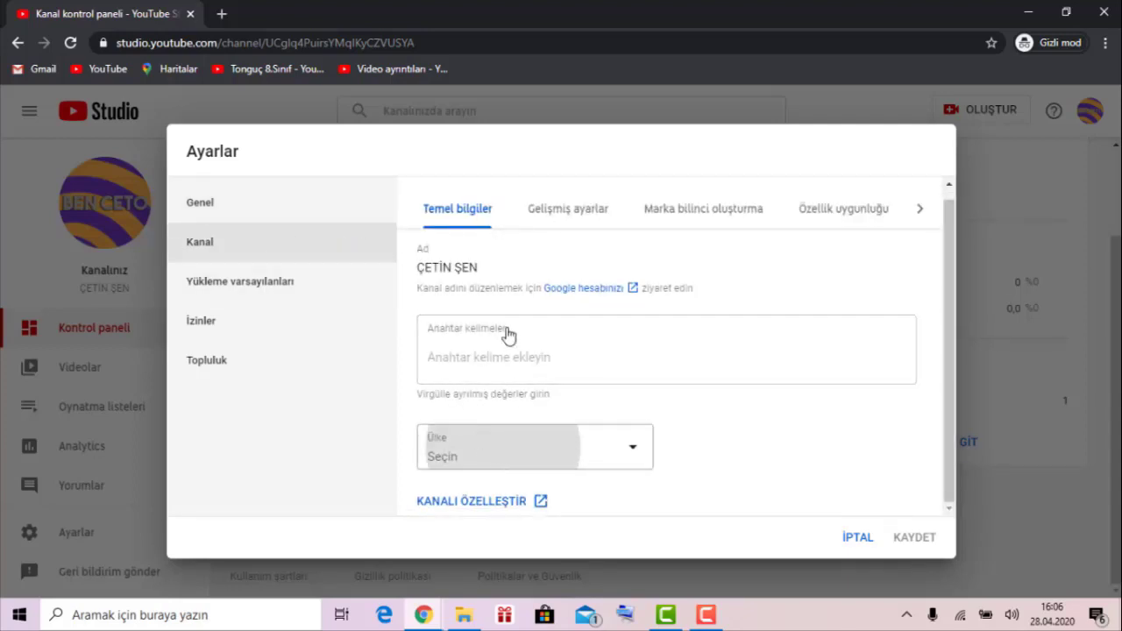
pyautogui.click(579, 448)
pyautogui.scroll(-15, 529, 313)
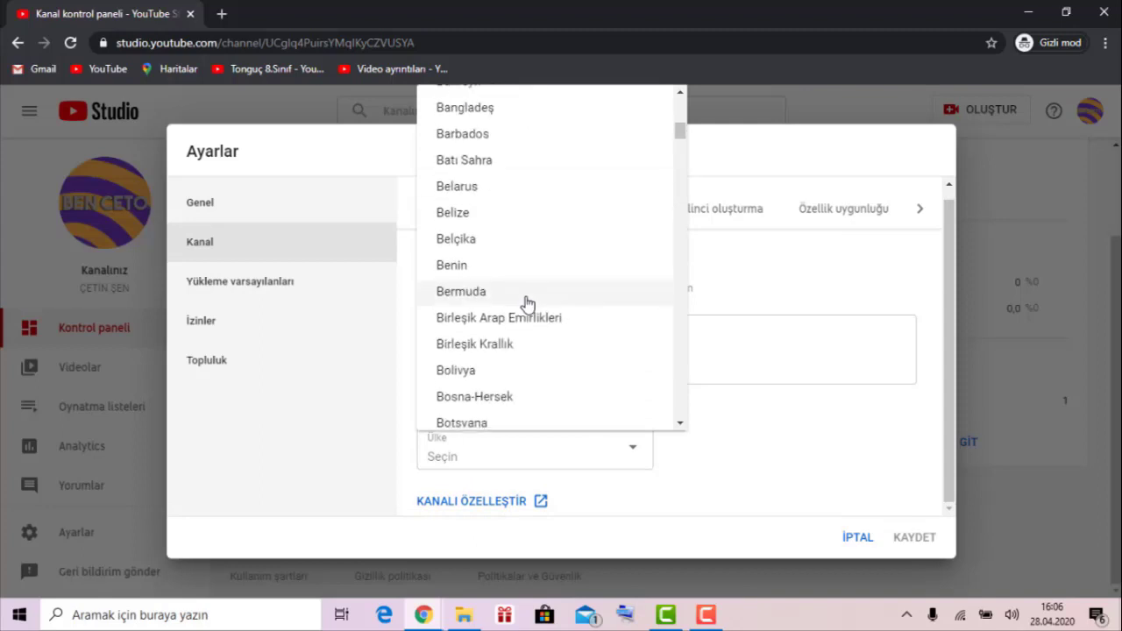
pyautogui.click(536, 380)
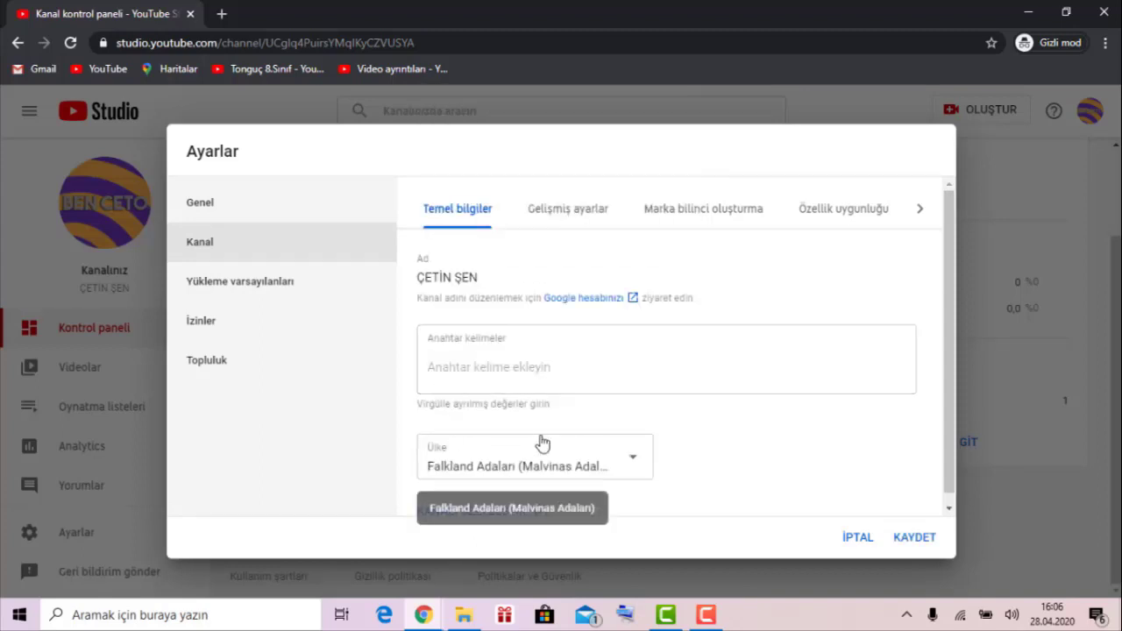
pyautogui.click(614, 451)
pyautogui.scroll(-20, 594, 395)
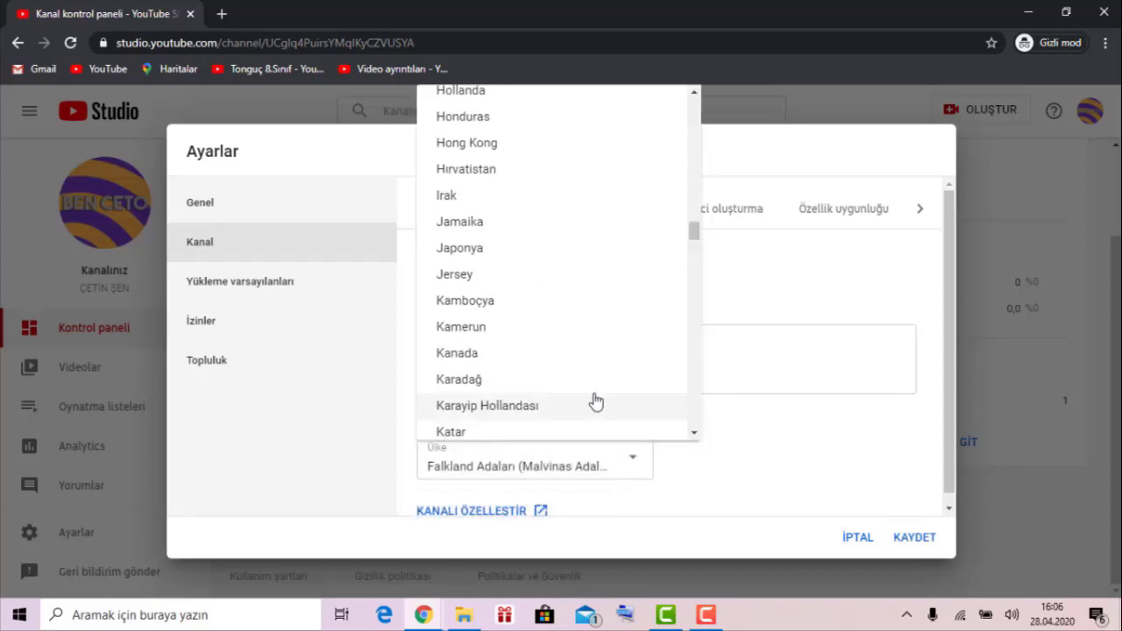
pyautogui.scroll(-12, 587, 372)
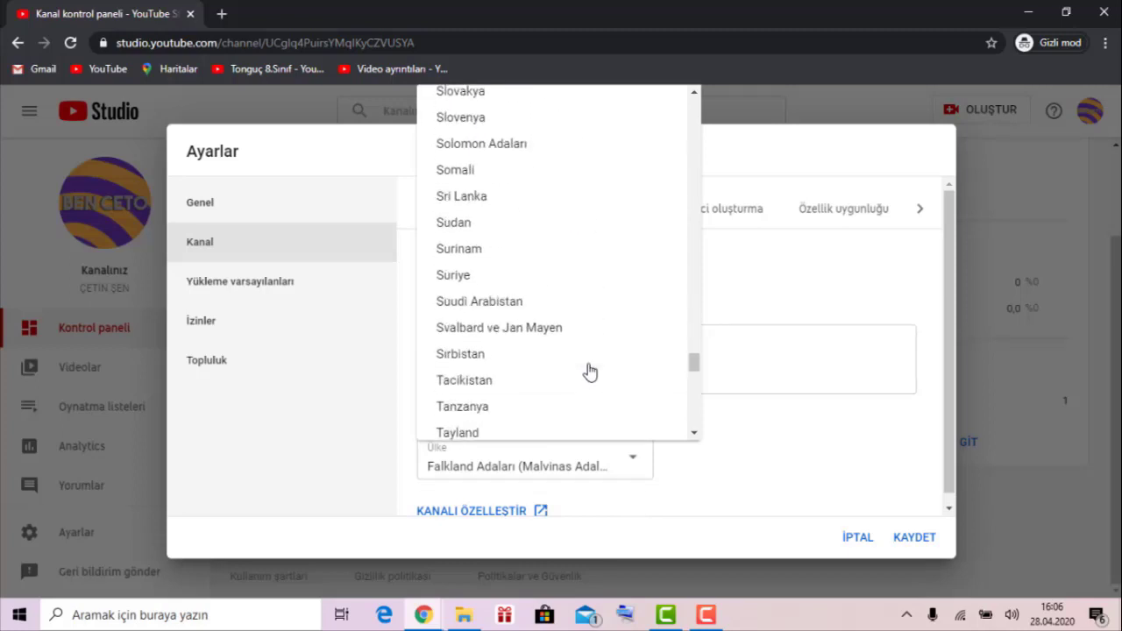
pyautogui.click(508, 371)
# - Try entering "spor" as a channel keyword, and clear it again
pyautogui.click(580, 365)
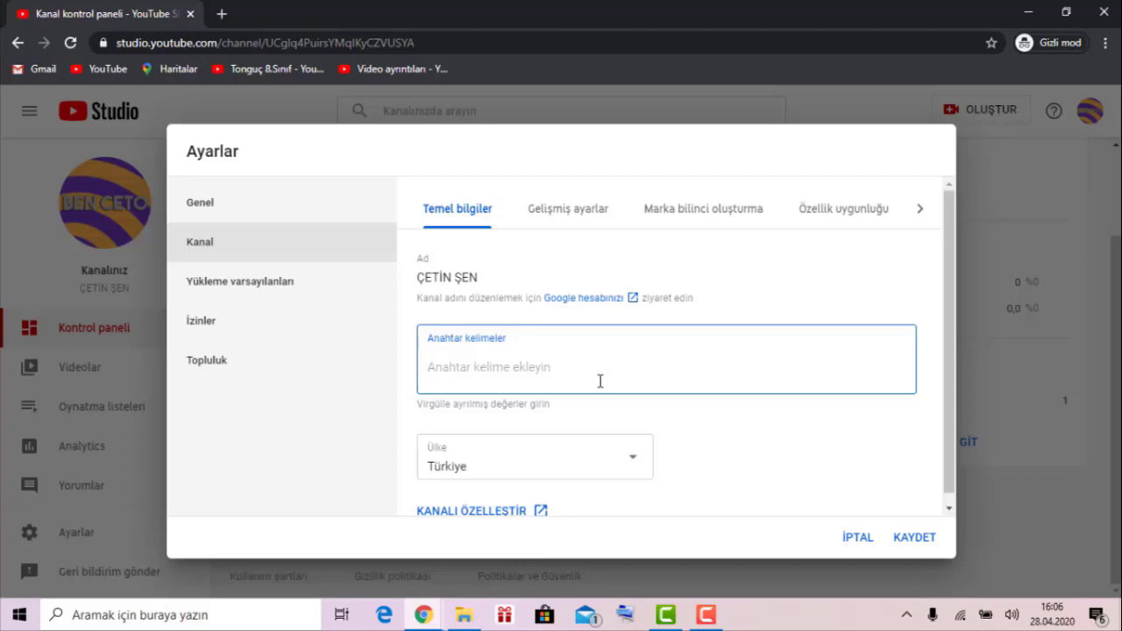
pyautogui.write('sp')
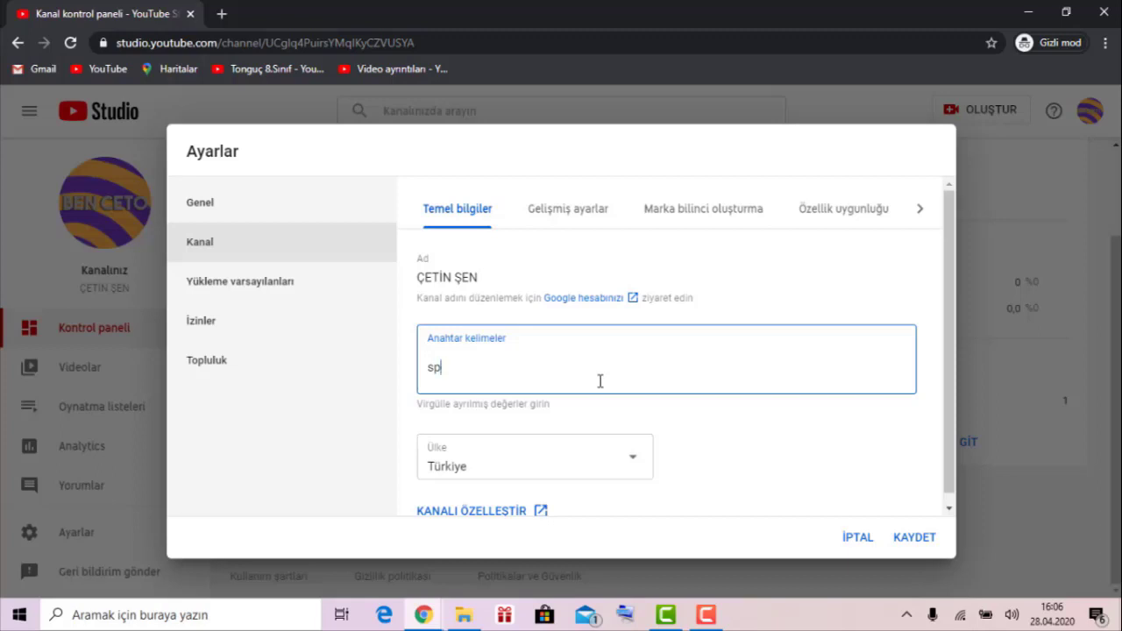
pyautogui.press('BackSpace')
pyautogui.press('BackSpace')
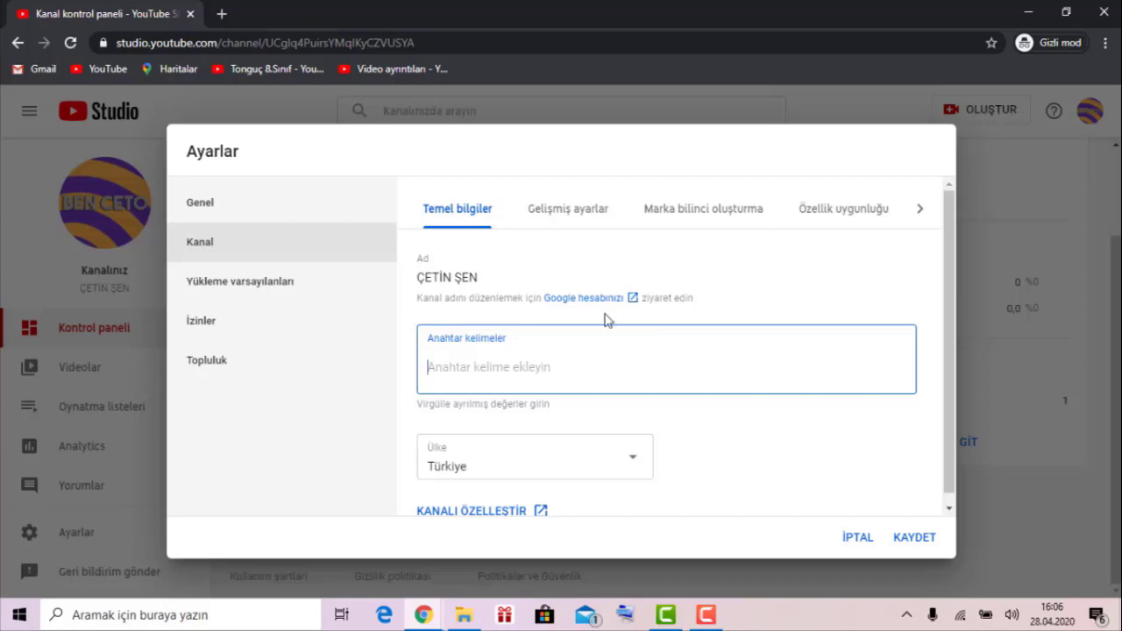
pyautogui.write('s')
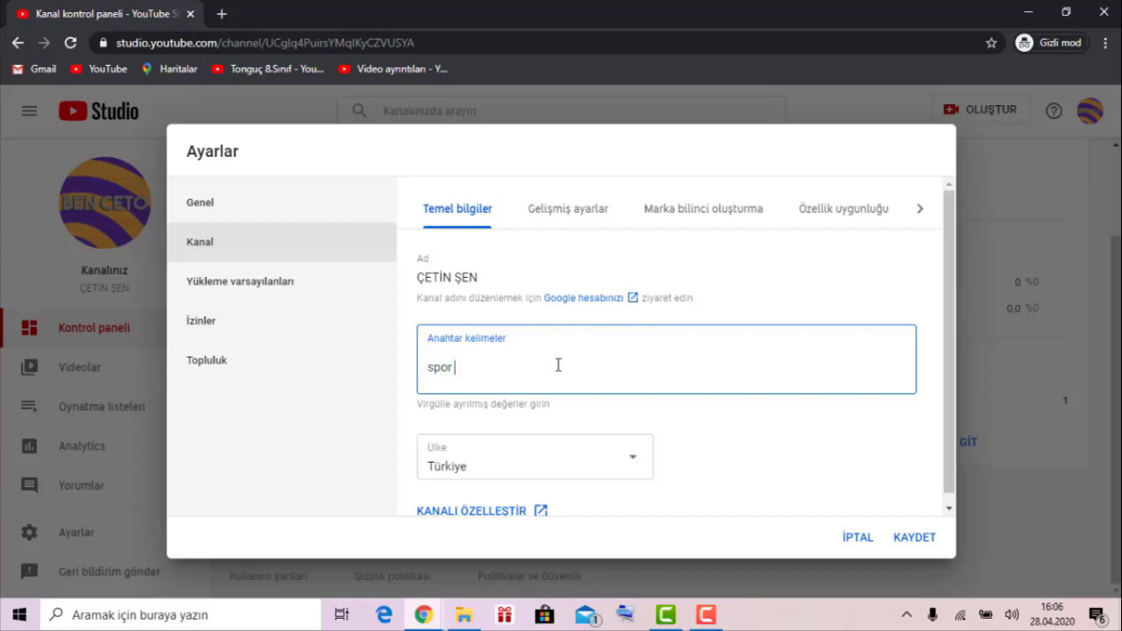
pyautogui.write('por')
pyautogui.press('Return')
pyautogui.press('BackSpace')
pyautogui.press('BackSpace')
pyautogui.press('BackSpace')
pyautogui.press('BackSpace')
# - Add the channel keywords "eğlence" and "makara"
pyautogui.write('eğlence')
pyautogui.press('Return')
pyautogui.write('makar')
pyautogui.press('Return')
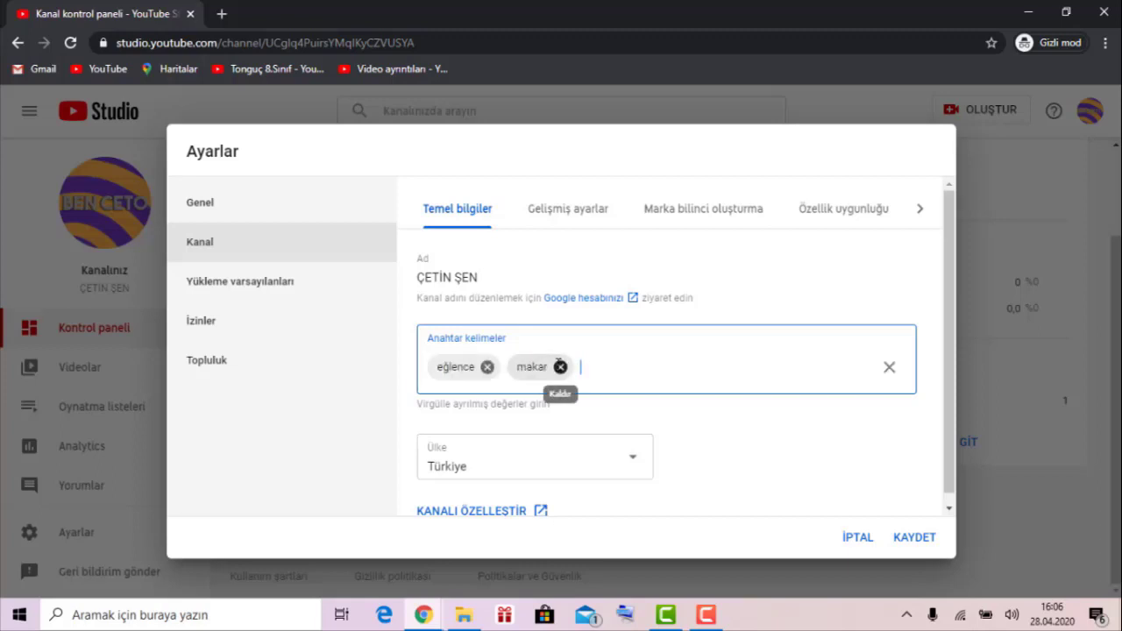
pyautogui.press('BackSpace')
pyautogui.write('a')
pyautogui.press('Return')
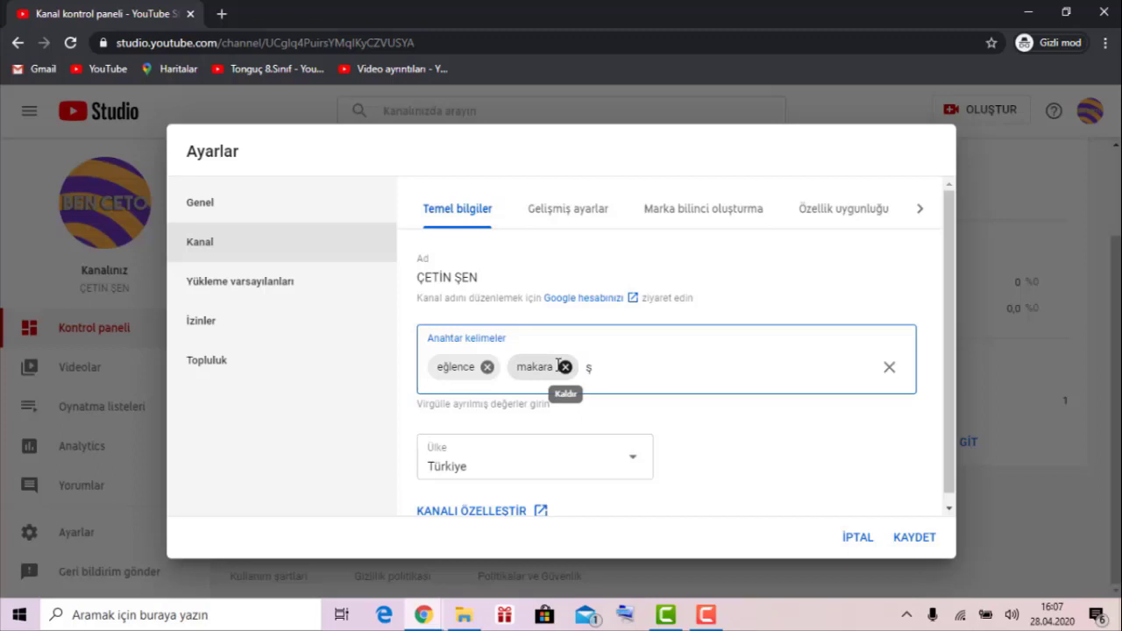
# - Remove the keywords "makara" and "eğlence" so the channel keywords are empty
pyautogui.press('BackSpace')
pyautogui.press('BackSpace')
pyautogui.press('BackSpace')
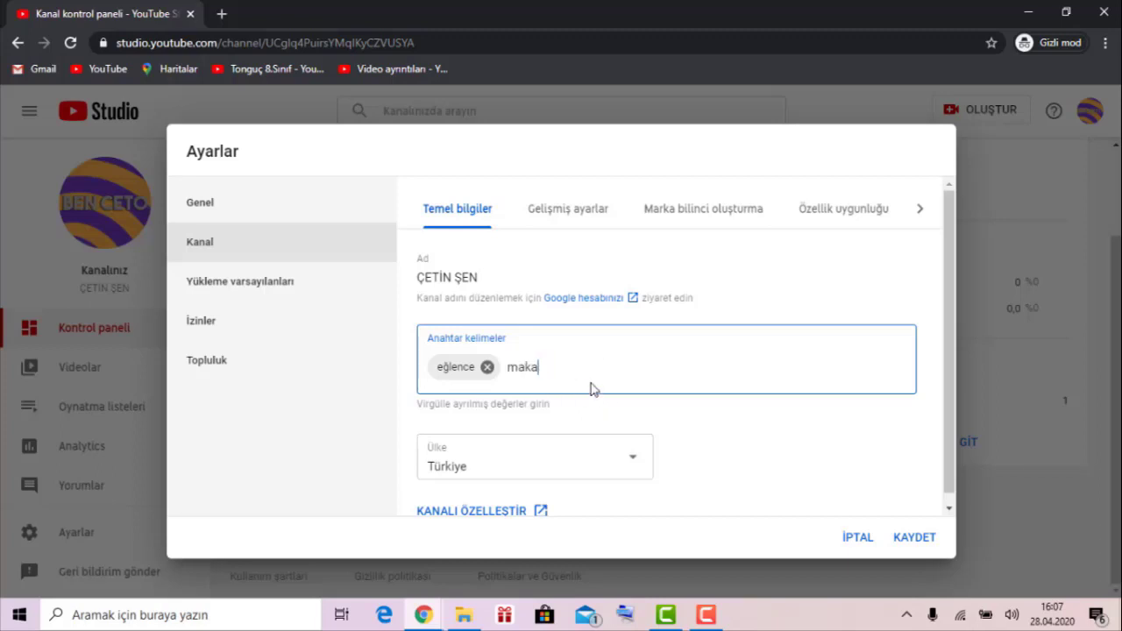
pyautogui.press('BackSpace')
pyautogui.press('BackSpace')
pyautogui.press('BackSpace')
pyautogui.press('BackSpace')
pyautogui.press('BackSpace')
pyautogui.press('BackSpace')
pyautogui.press('BackSpace')
pyautogui.press('BackSpace')
pyautogui.press('BackSpace')
pyautogui.press('BackSpace')
# - Open the channel customization page from the basic information settings, and return to the settings dialog
pyautogui.scroll(-1, 611, 391)
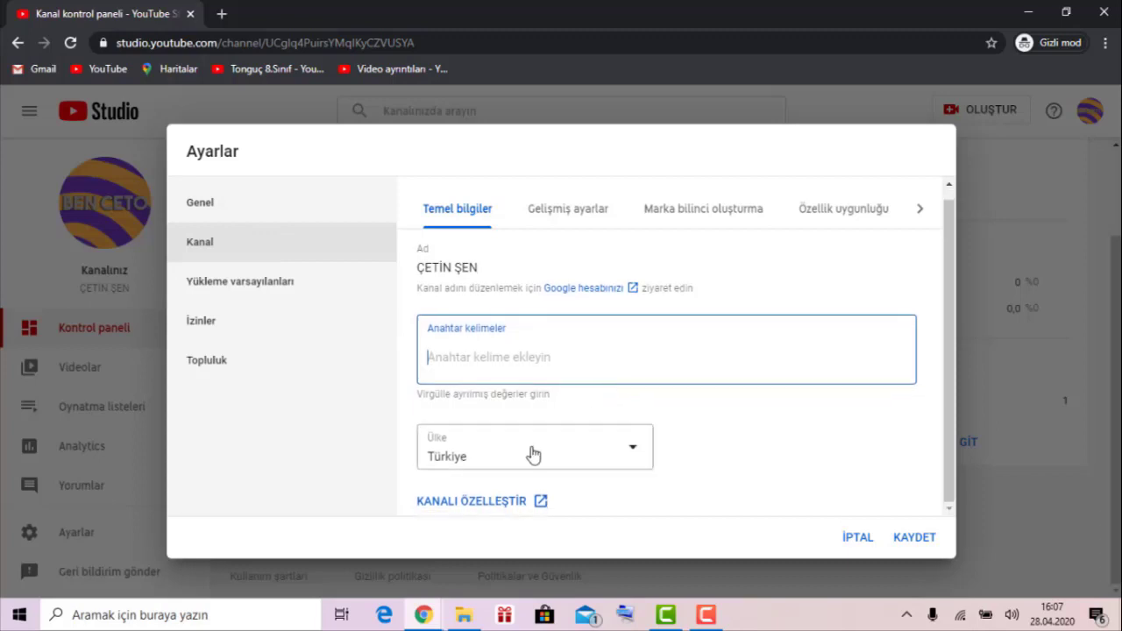
pyautogui.click(504, 508)
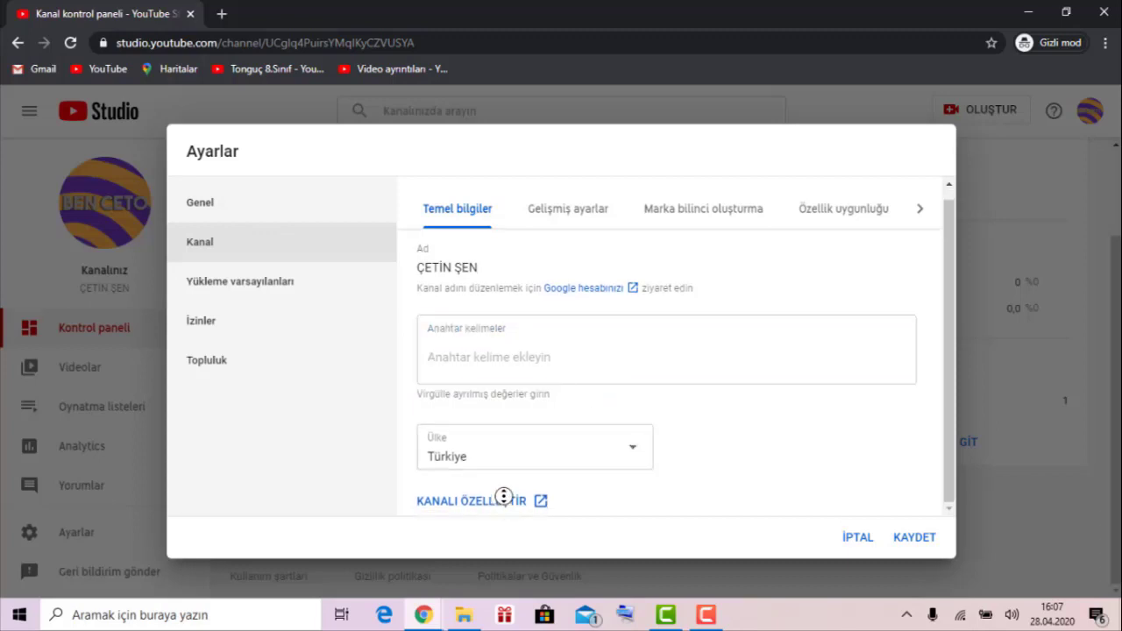
pyautogui.click(514, 501)
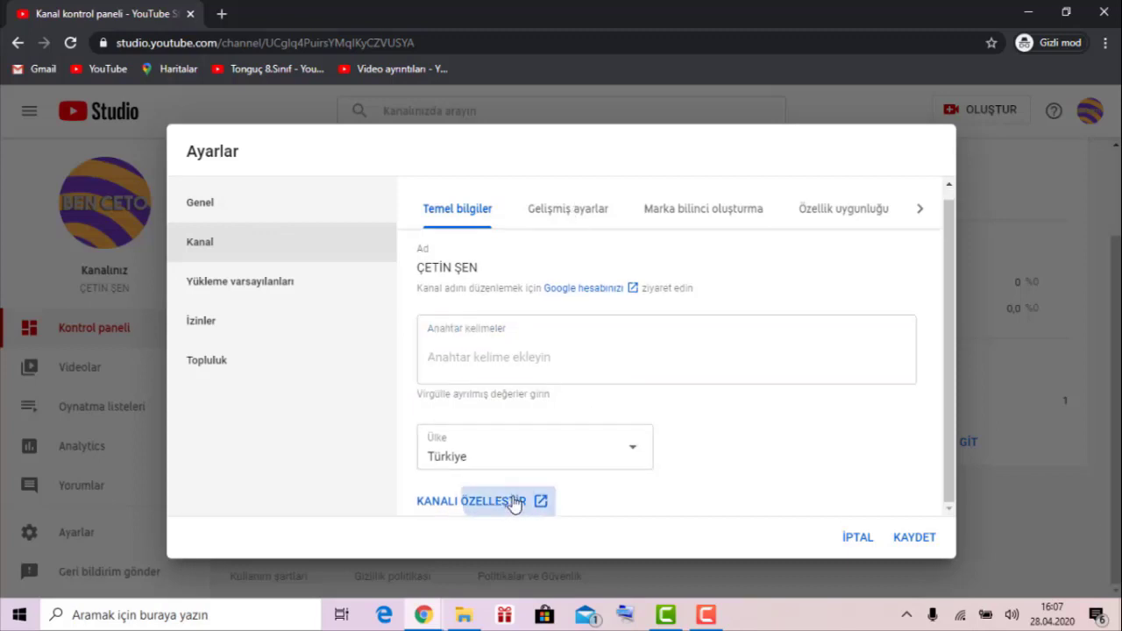
pyautogui.click(77, 10)
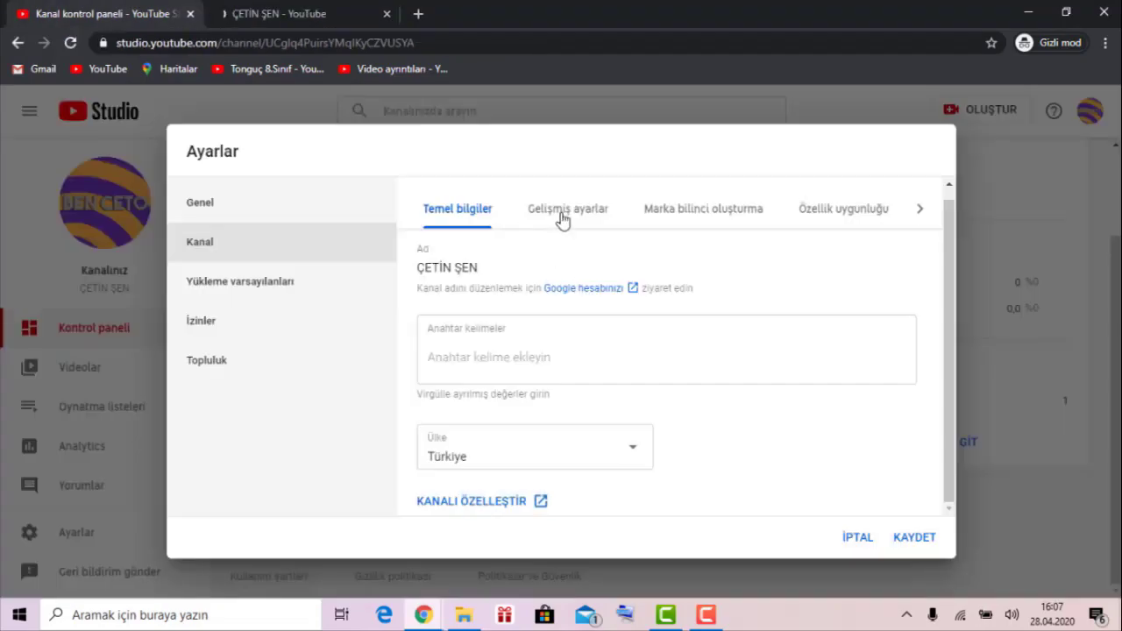
# - Open the advanced channel settings and look over the audience, Google Ads linking and subscriber count options
pyautogui.click(561, 214)
pyautogui.scroll(-3, 532, 281)
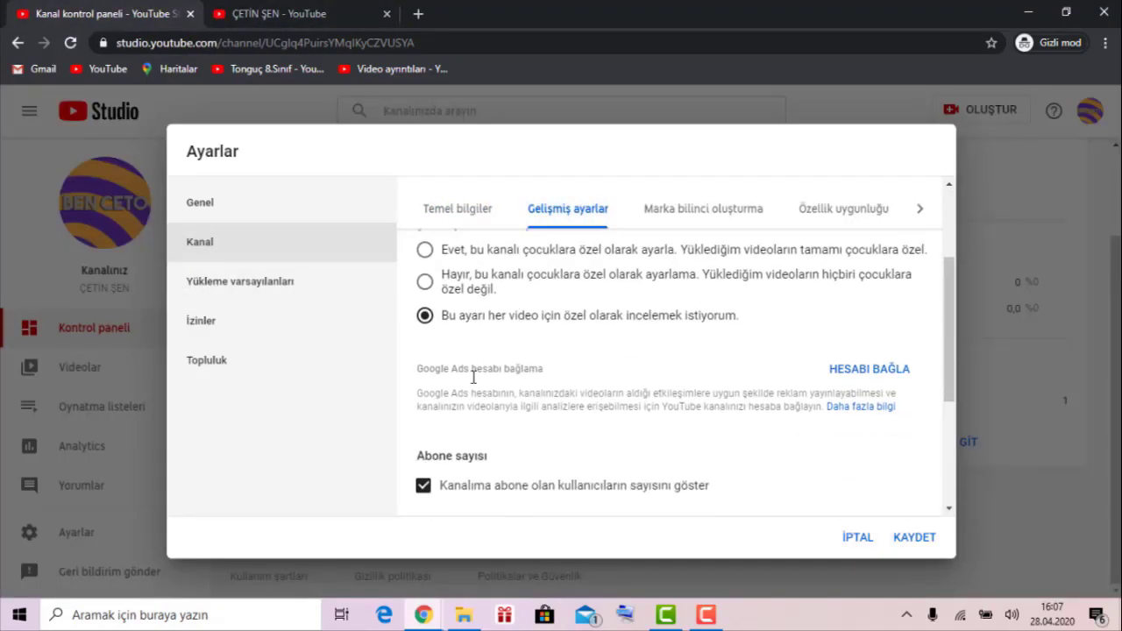
pyautogui.scroll(4, 556, 394)
# - Look over the layout and sections of the channel customization page, and close that page
pyautogui.click(273, 13)
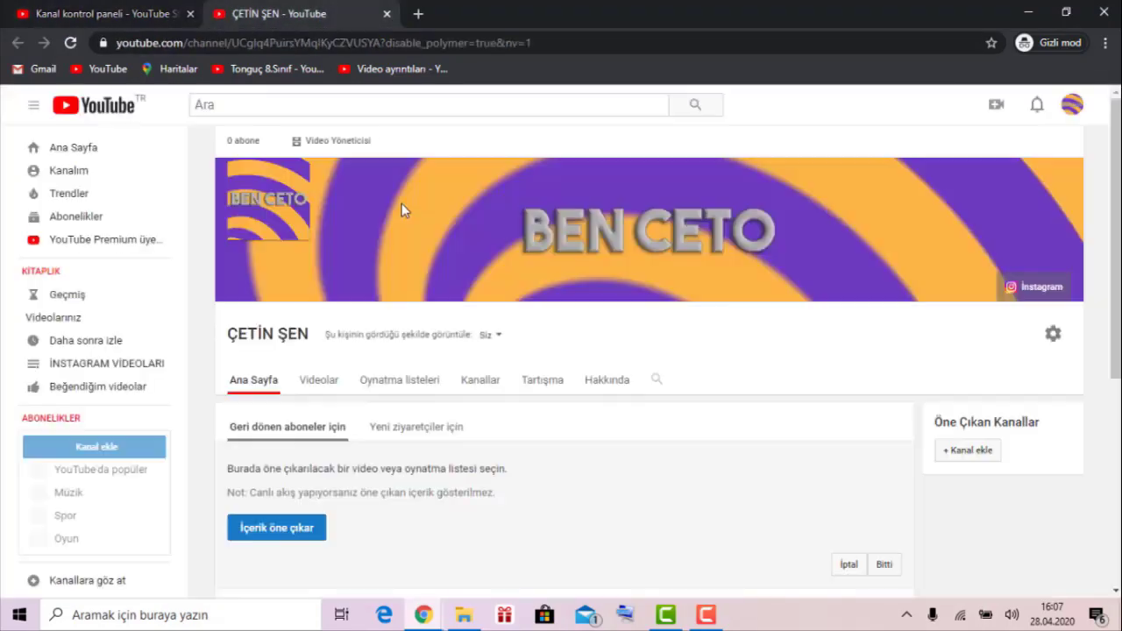
pyautogui.scroll(-3, 455, 359)
pyautogui.scroll(-2, 430, 377)
pyautogui.scroll(3, 502, 295)
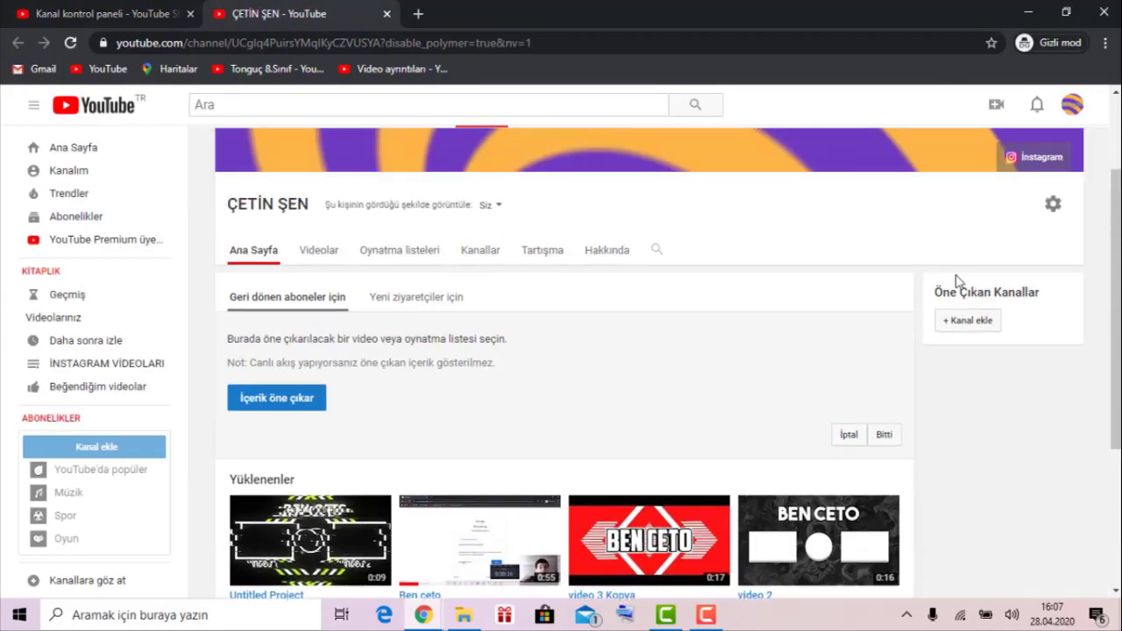
pyautogui.click(386, 13)
# - Set the channel's audience to "Hayır, bu kanalı çocuklara özel olarak ayarlama" (not made for kids) in the advanced settings
pyautogui.scroll(-3, 584, 446)
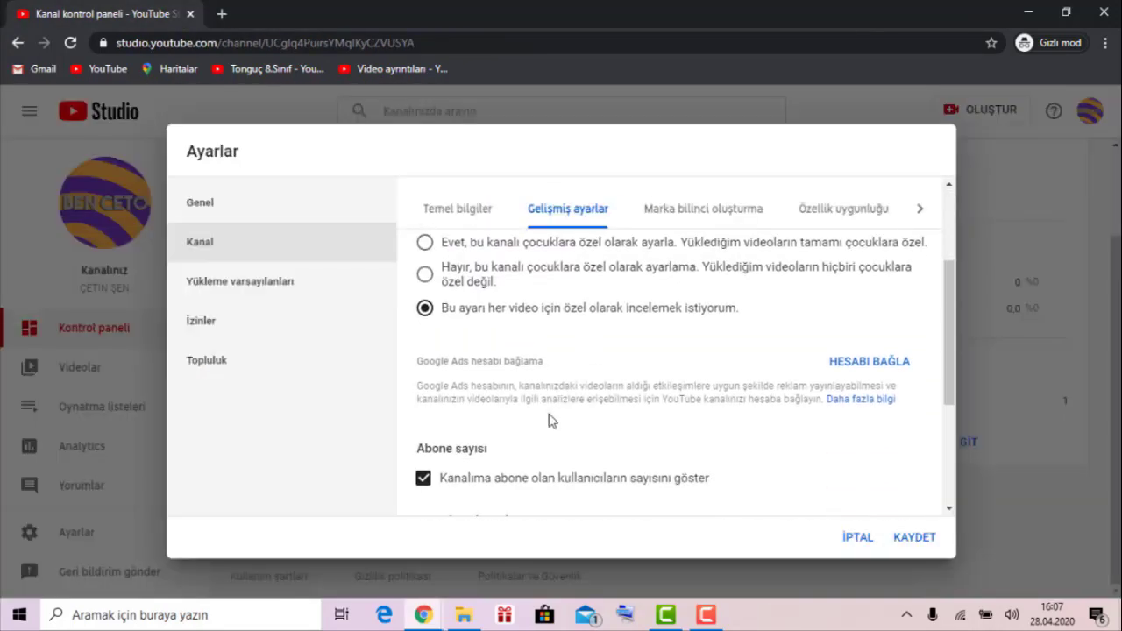
pyautogui.scroll(3, 526, 430)
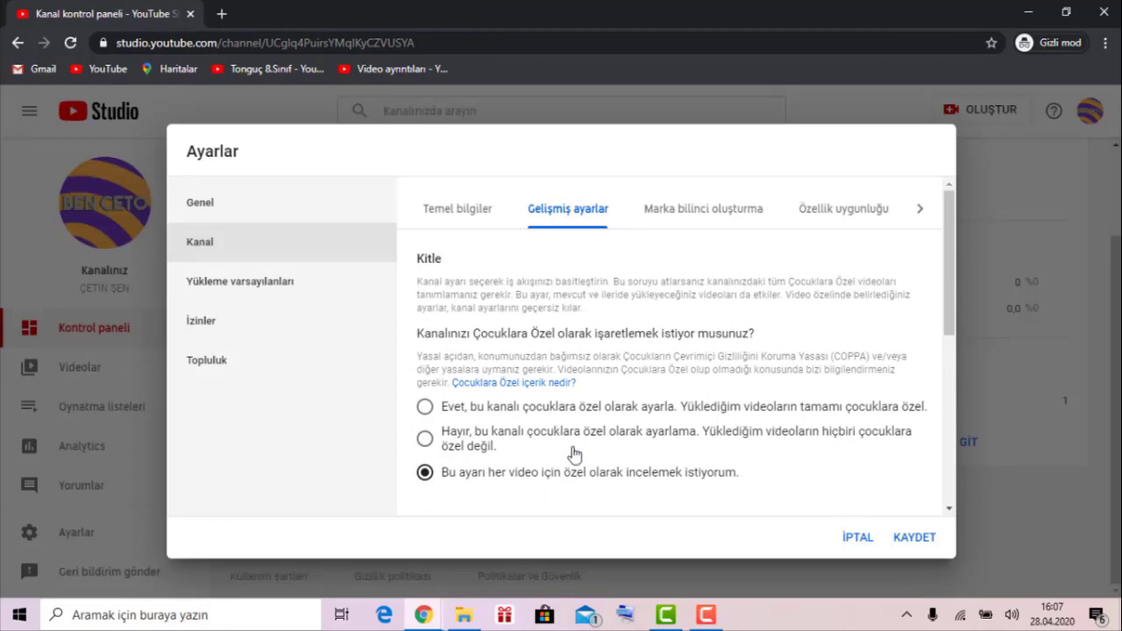
pyautogui.click(467, 446)
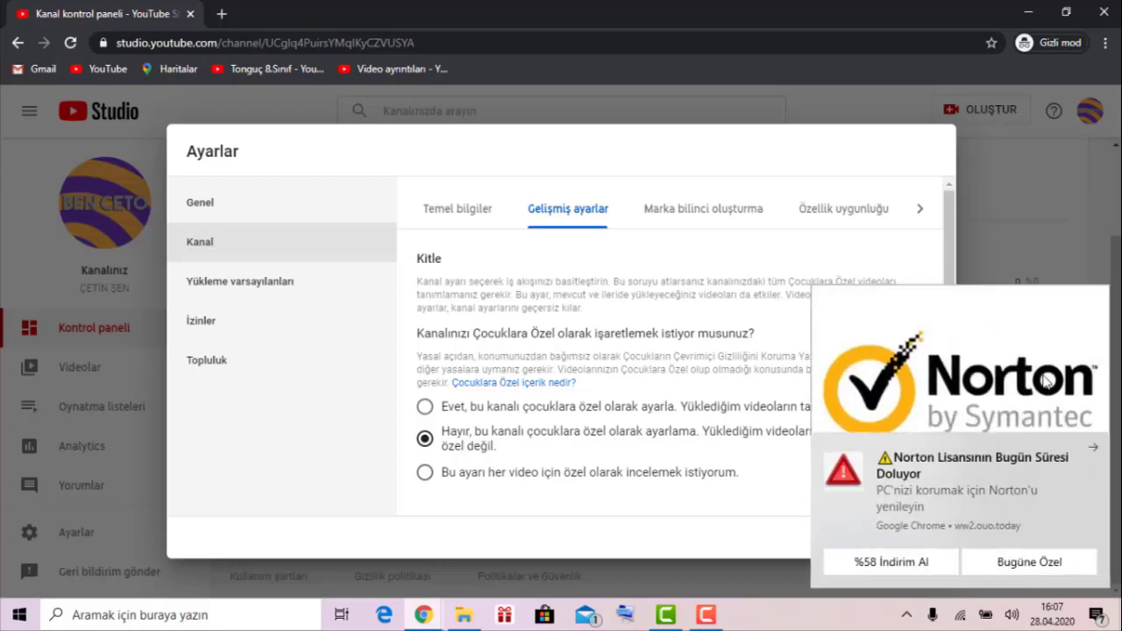
# - Look over the Google Ads, subscriber count and advertising options in the advanced channel settings, and open the branding settings
pyautogui.click(1051, 563)
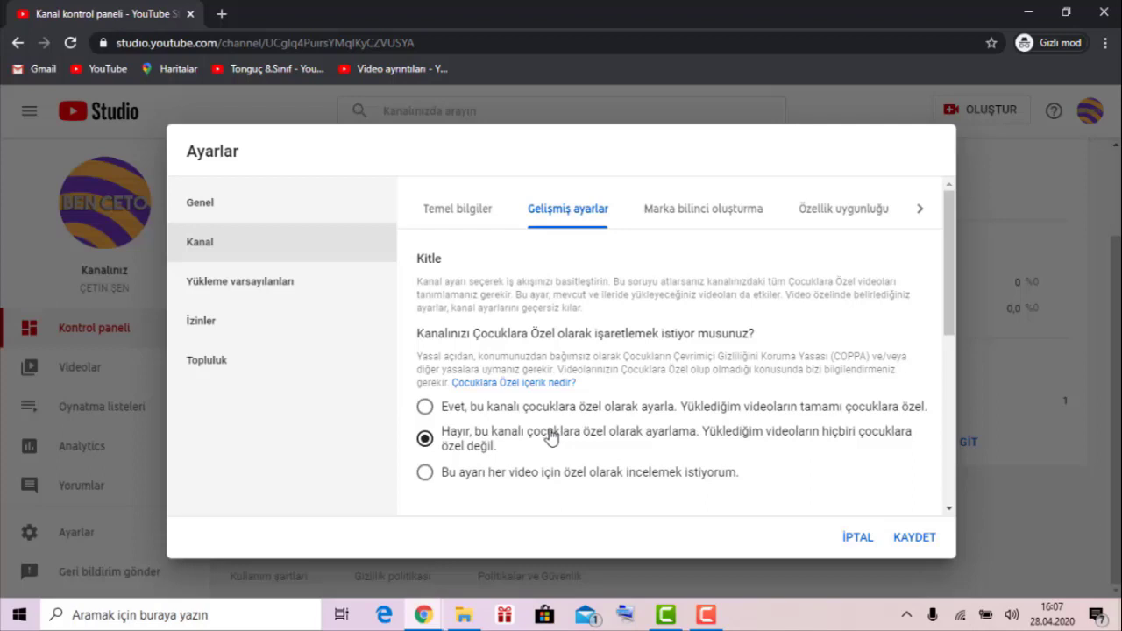
pyautogui.scroll(-2, 539, 425)
pyautogui.scroll(-1, 614, 430)
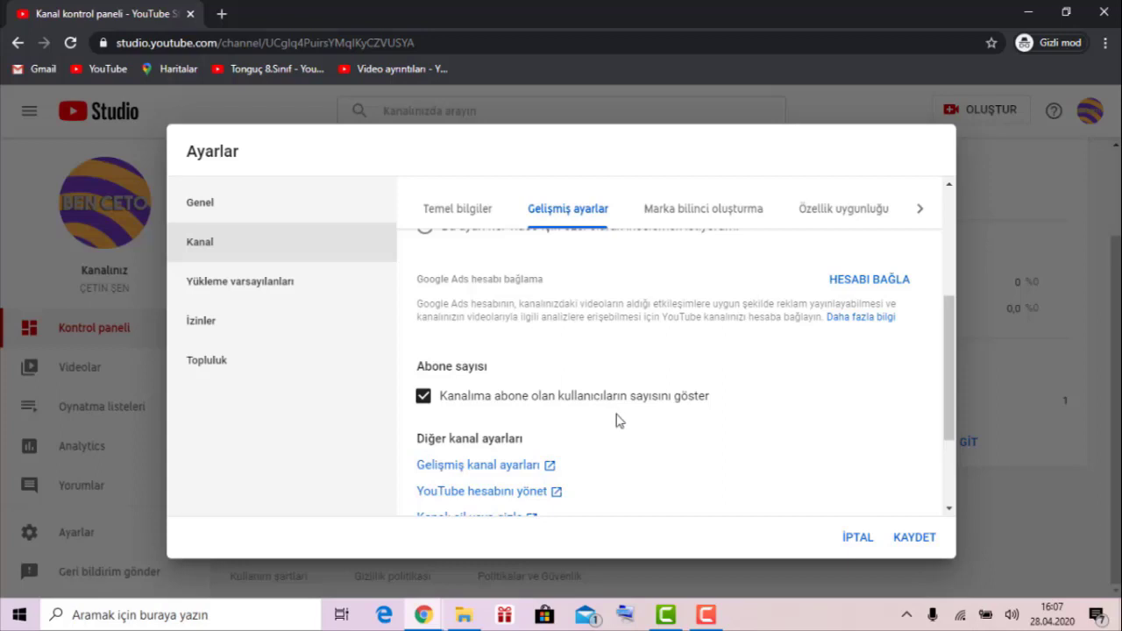
pyautogui.scroll(-3, 616, 418)
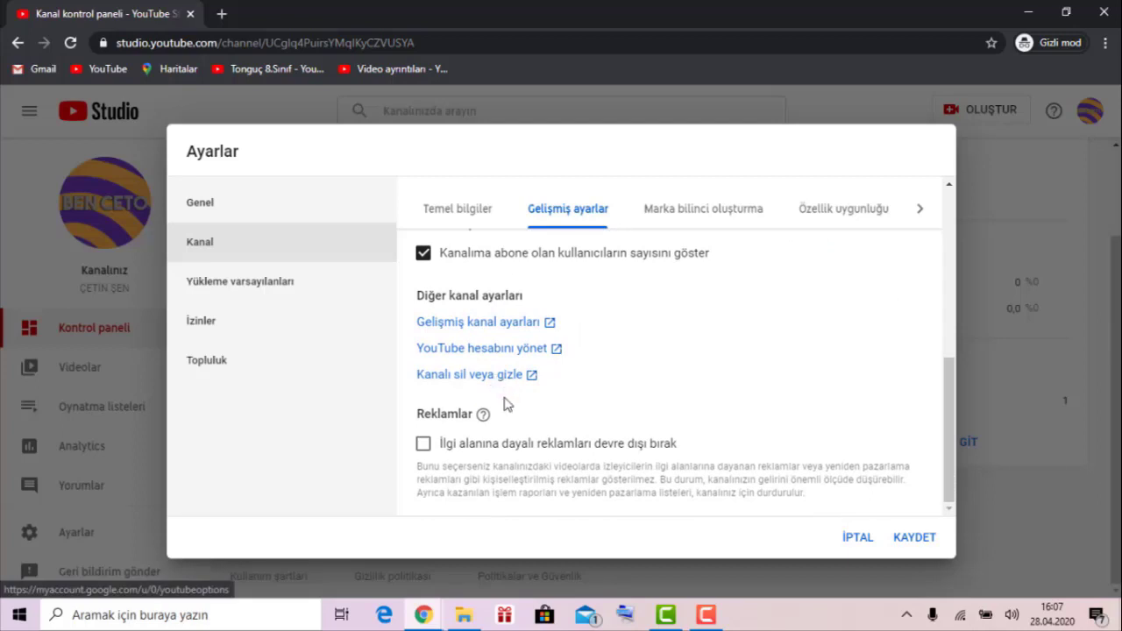
pyautogui.scroll(5, 507, 452)
pyautogui.click(666, 210)
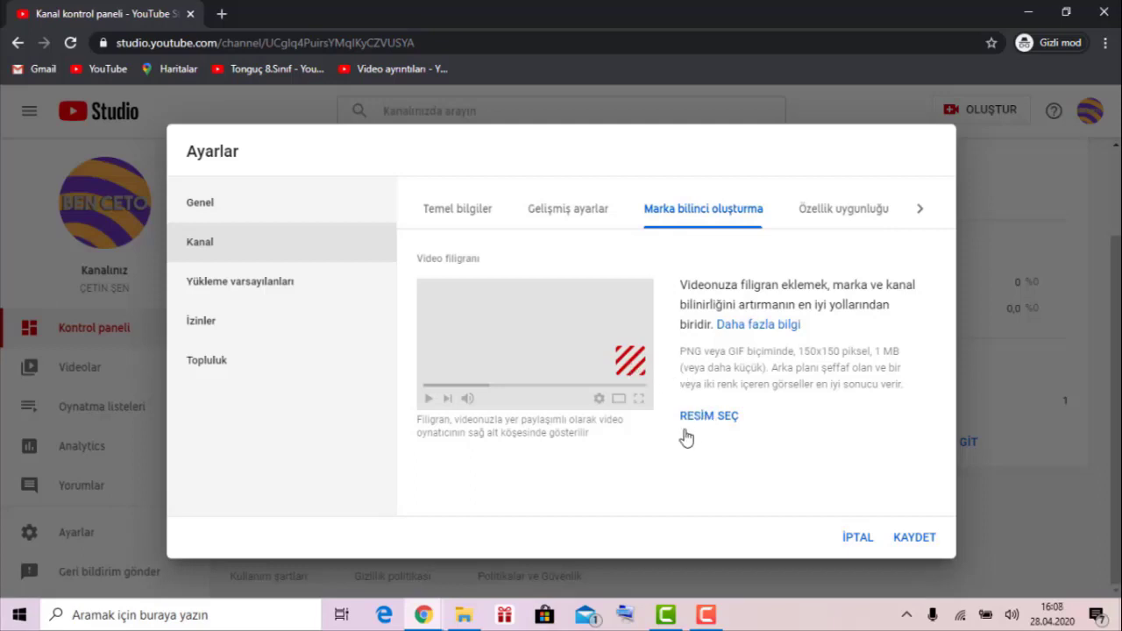
# - Search Google Images for "youtube kanal fligranı" in a new browser tab
pyautogui.click(219, 11)
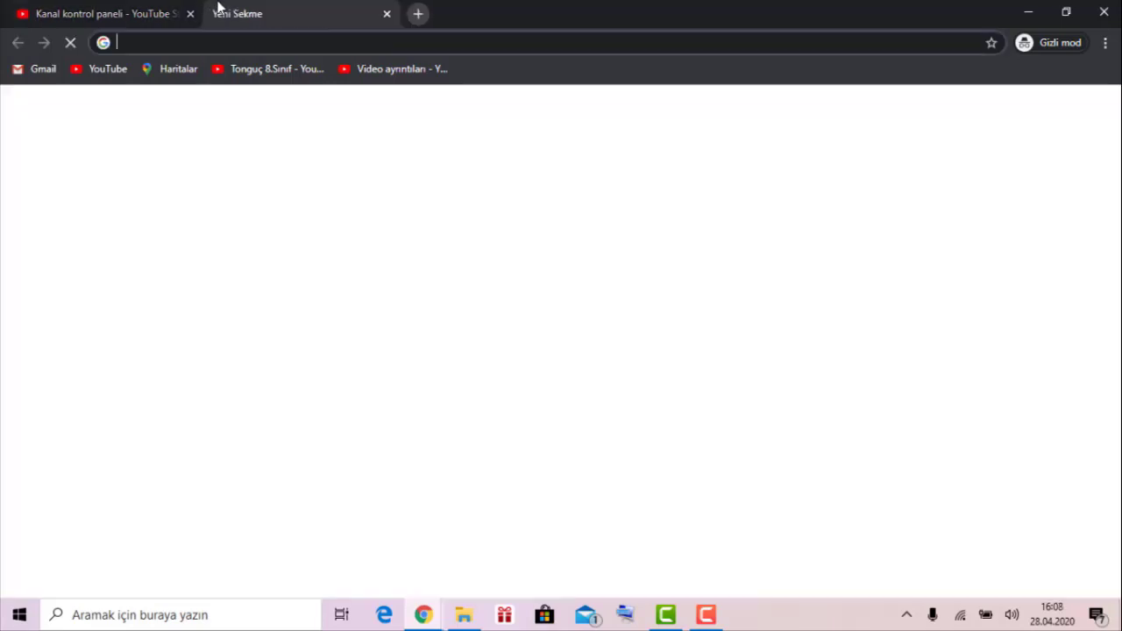
pyautogui.write('yout')
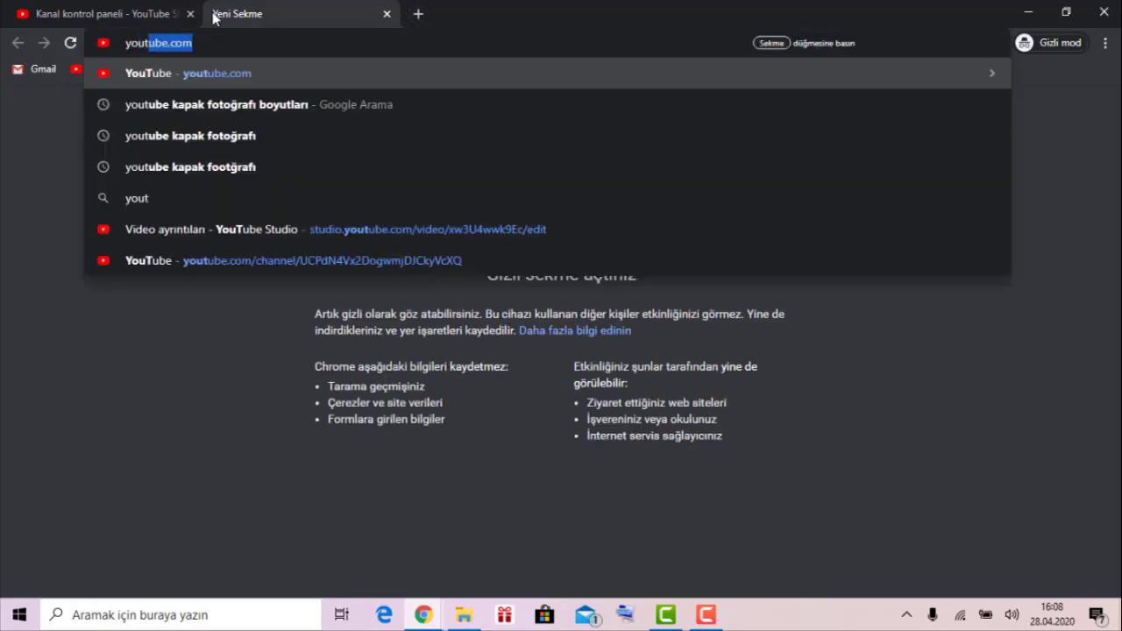
pyautogui.write('ube kanal fligranı')
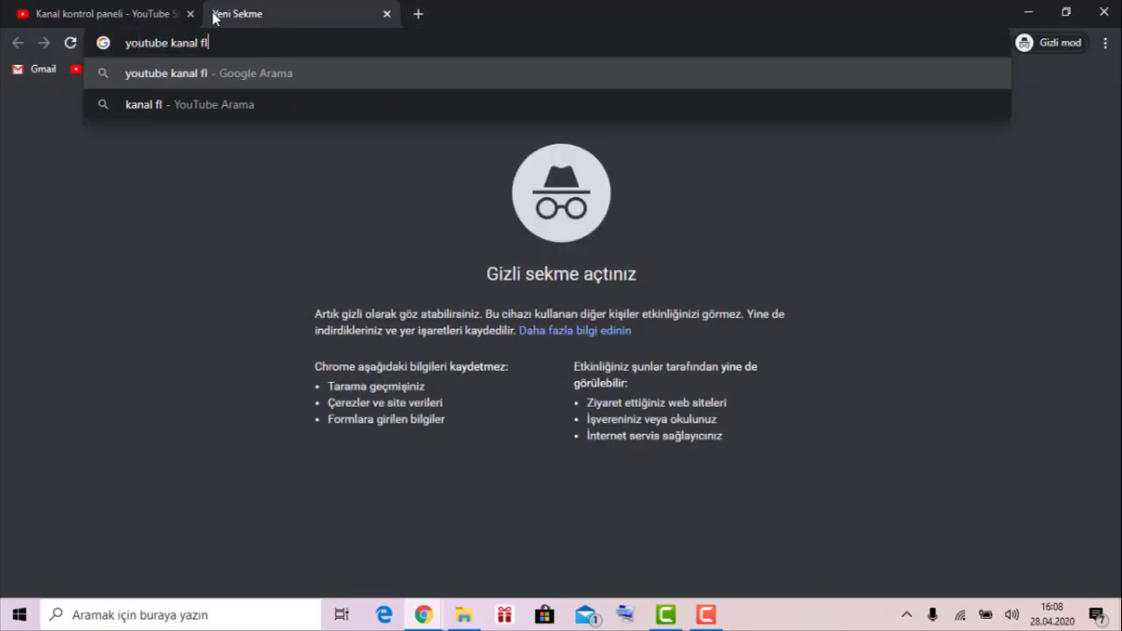
pyautogui.press('Return')
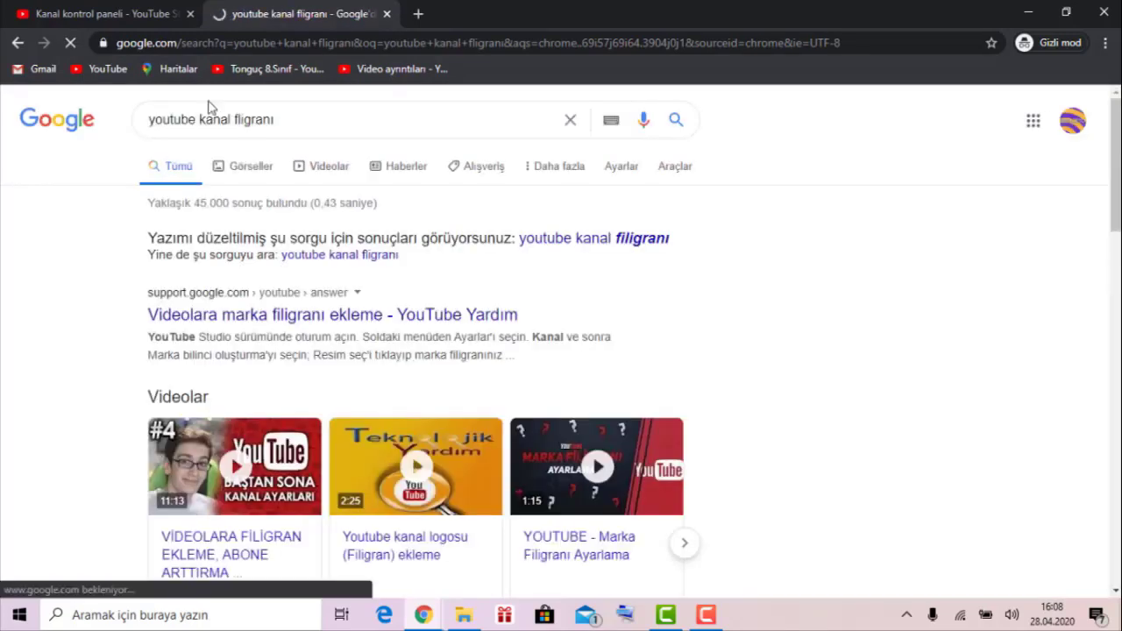
pyautogui.click(256, 168)
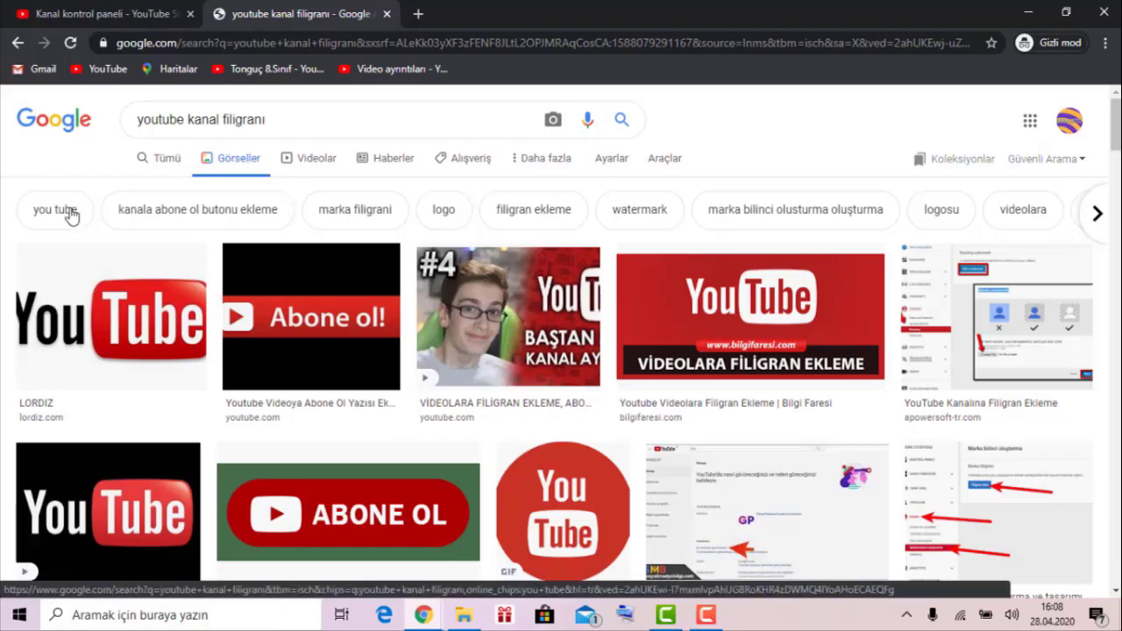
# - Browse the image results for a subscribe watermark and open the "Abone OL" image from matizle
pyautogui.scroll(-5, 495, 329)
pyautogui.scroll(-5, 494, 329)
pyautogui.scroll(5, 421, 307)
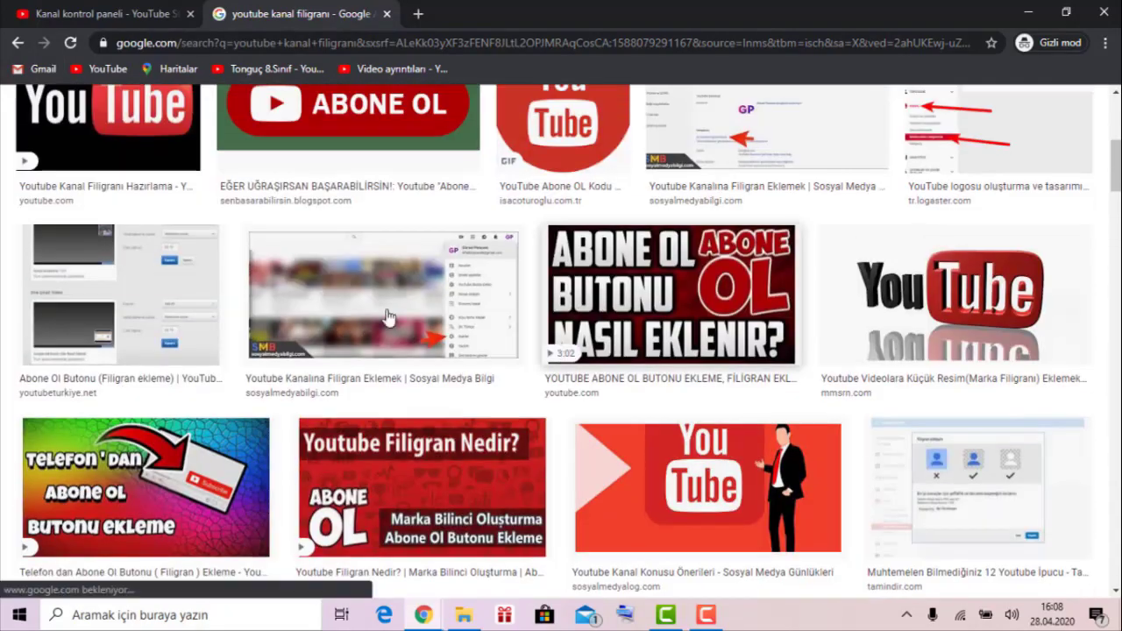
pyautogui.scroll(-5, 315, 289)
pyautogui.click(314, 286)
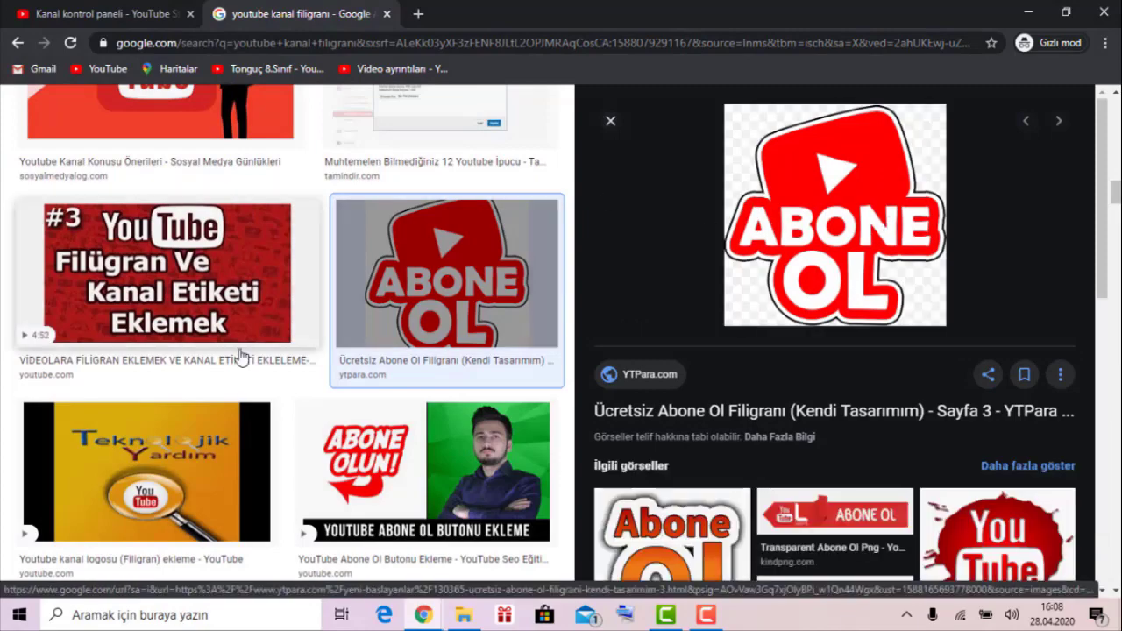
pyautogui.scroll(6, 439, 338)
pyautogui.scroll(5, 333, 312)
pyautogui.scroll(-3, 474, 324)
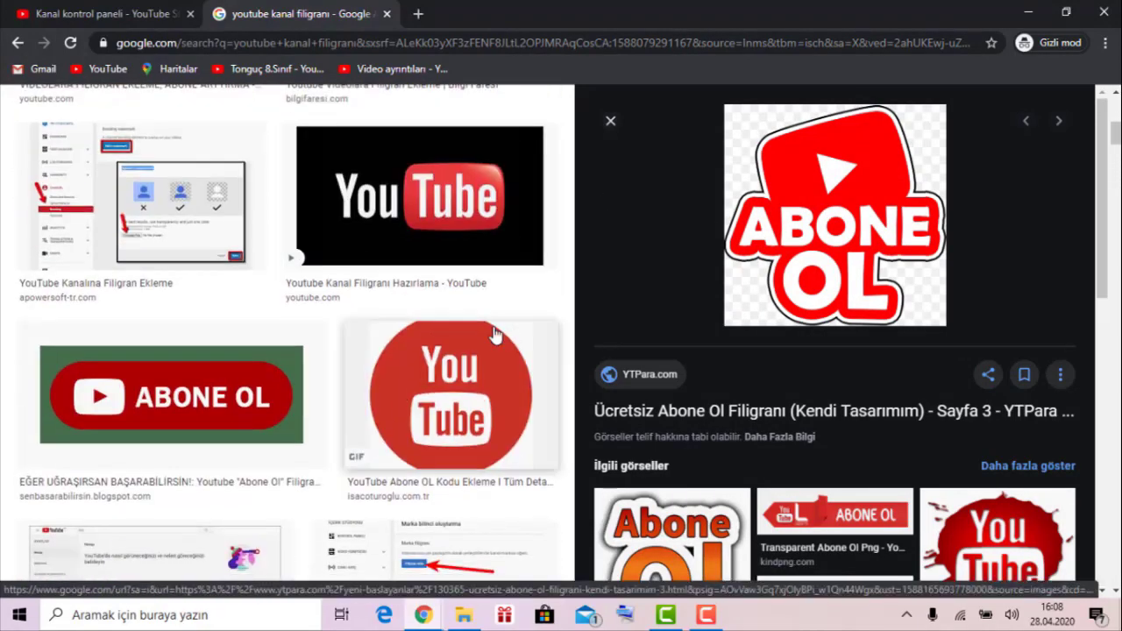
pyautogui.scroll(5, 443, 325)
pyautogui.scroll(3, 421, 314)
pyautogui.scroll(-3, 418, 303)
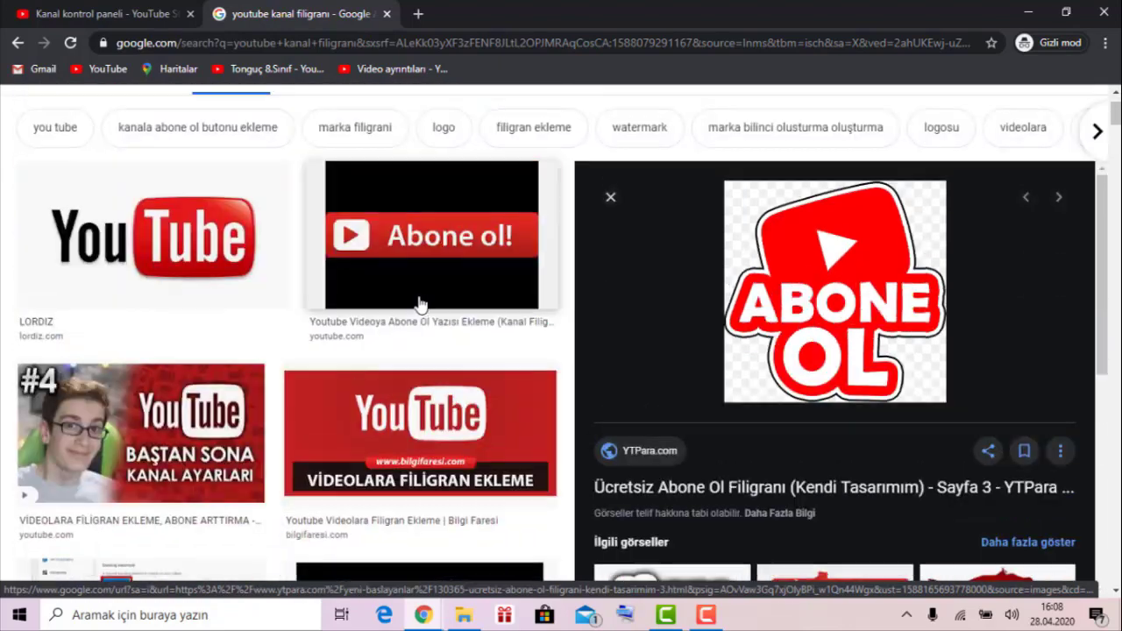
pyautogui.scroll(3, 526, 316)
pyautogui.scroll(-5, 739, 325)
pyautogui.scroll(-5, 536, 325)
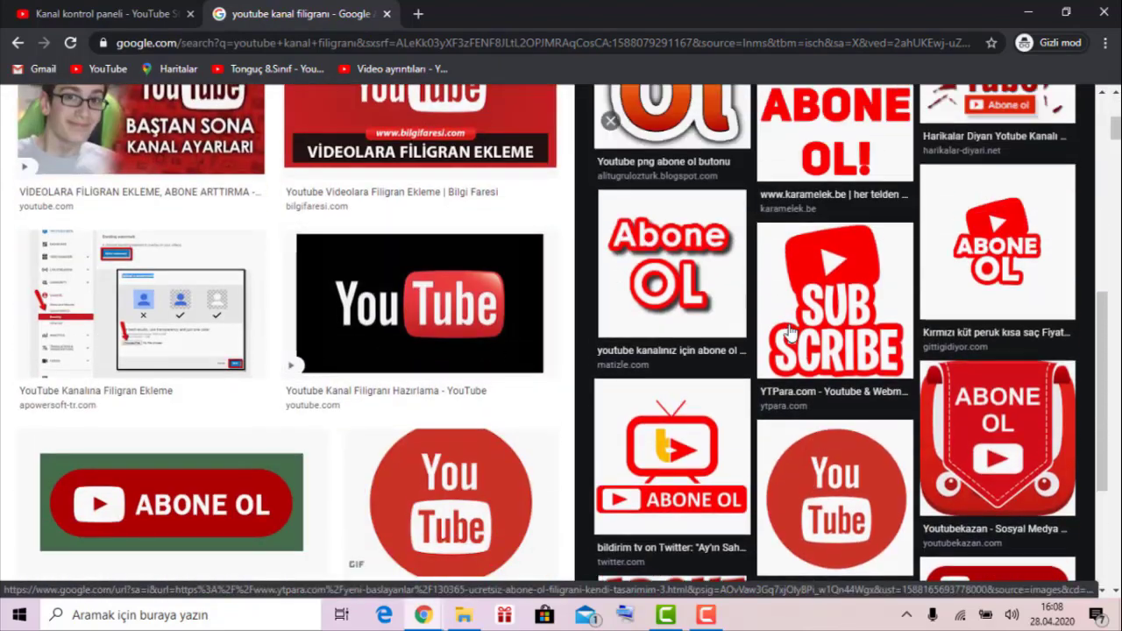
pyautogui.scroll(-5, 680, 279)
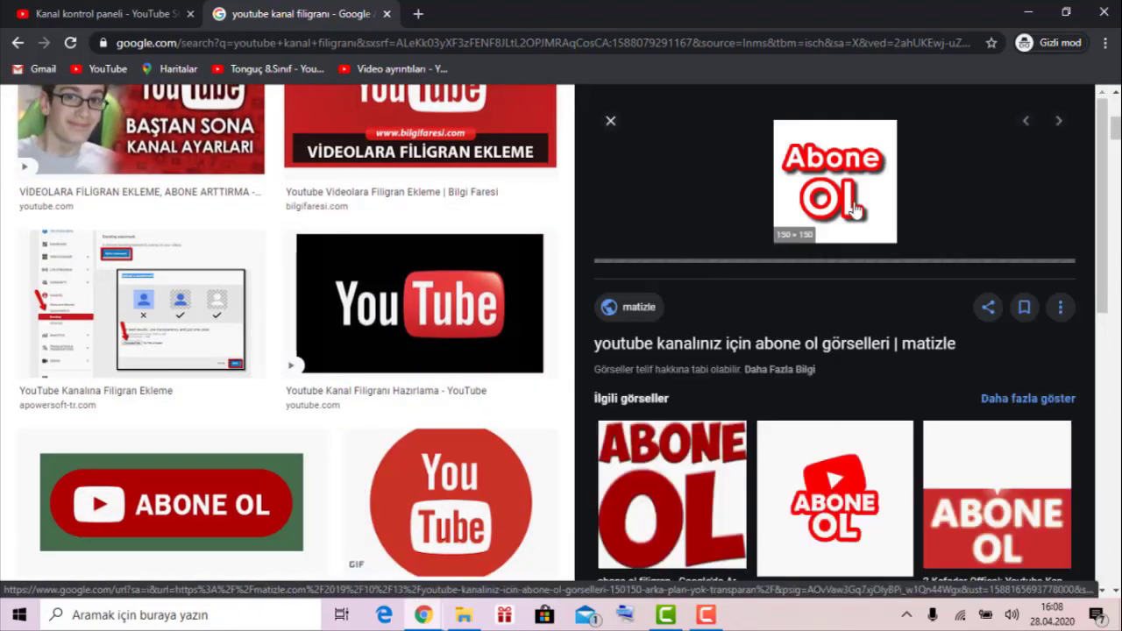
pyautogui.rightClick(862, 203)
pyautogui.click(921, 350)
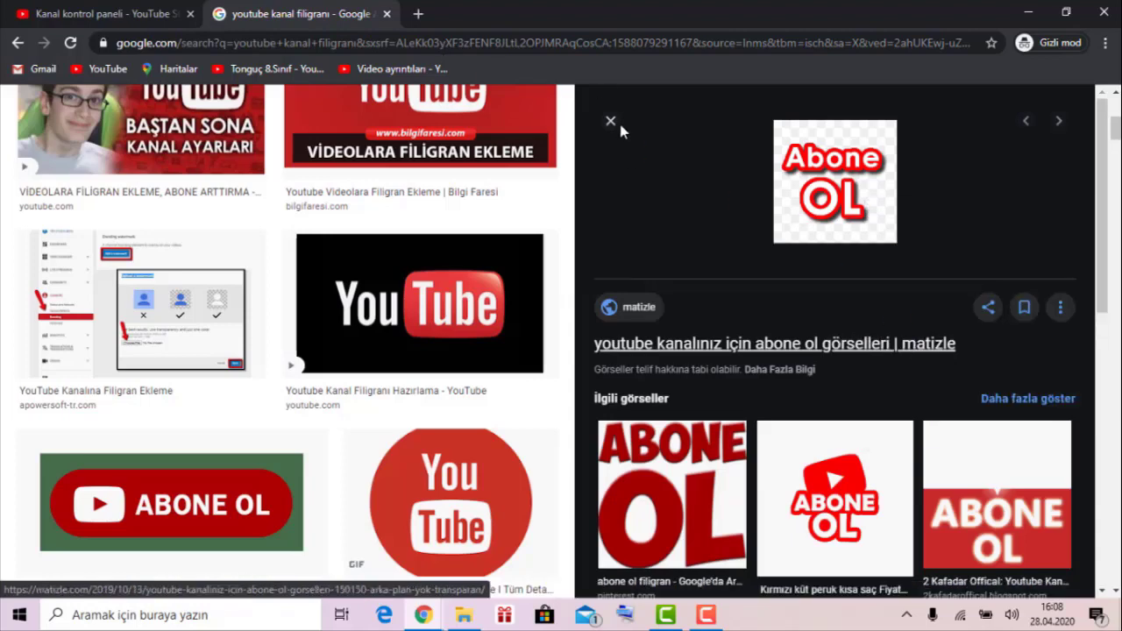
pyautogui.hotkey('ctrl', 's')
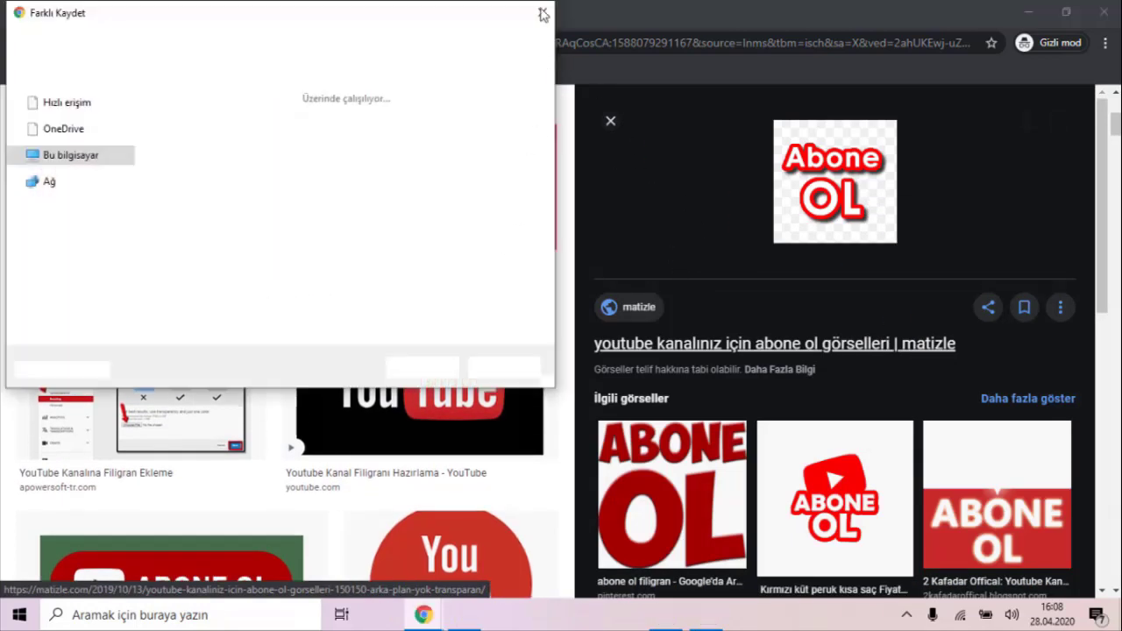
pyautogui.click(543, 15)
# - Compare other "Abone OL" images among the results and their related images, and close the image preview
pyautogui.scroll(-10, 381, 342)
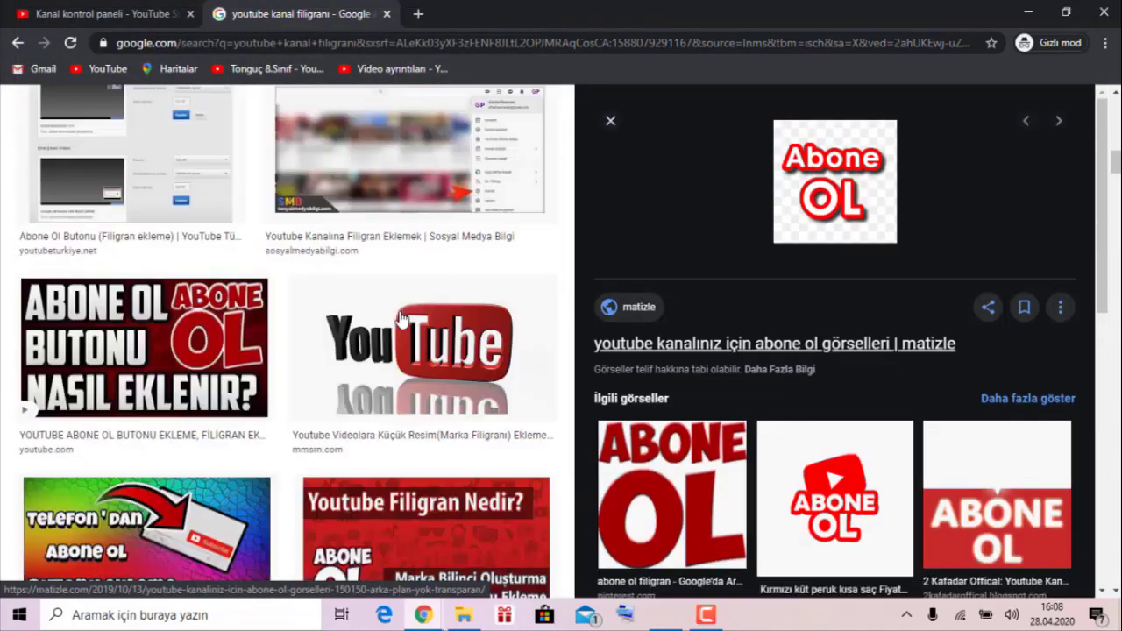
pyautogui.scroll(-5, 397, 298)
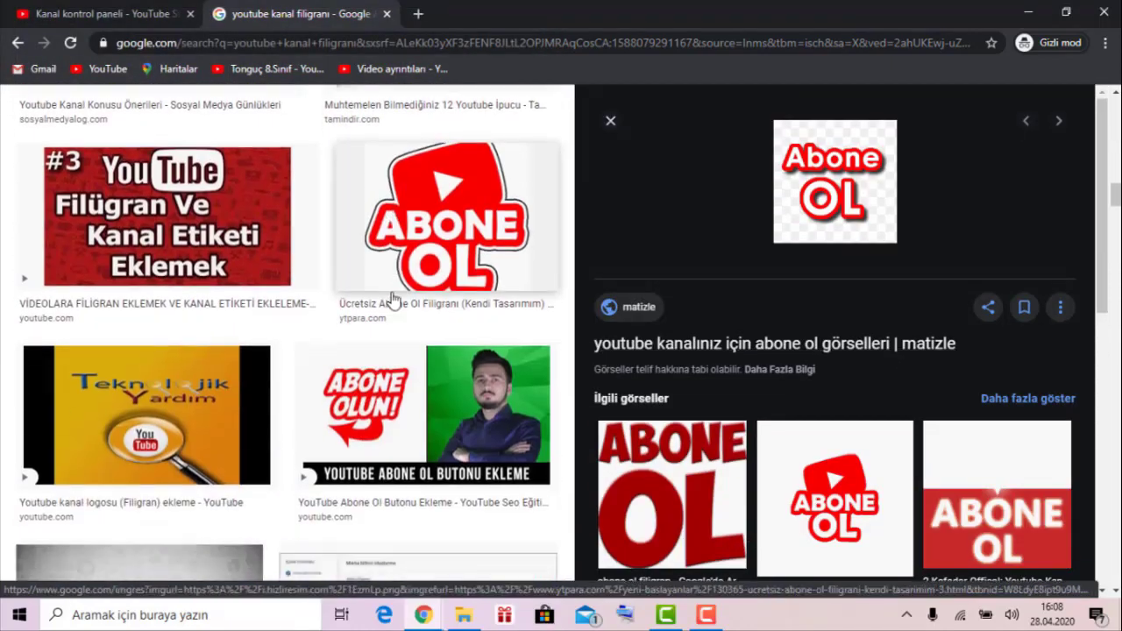
pyautogui.click(438, 235)
pyautogui.scroll(-5, 842, 404)
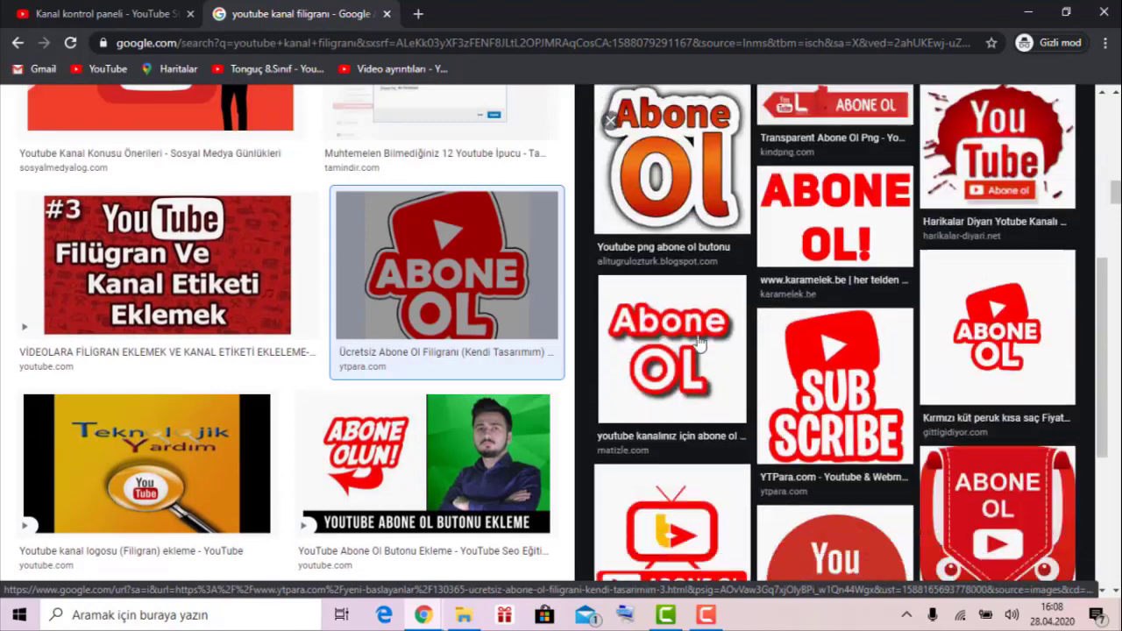
pyautogui.click(679, 200)
pyautogui.scroll(-10, 670, 281)
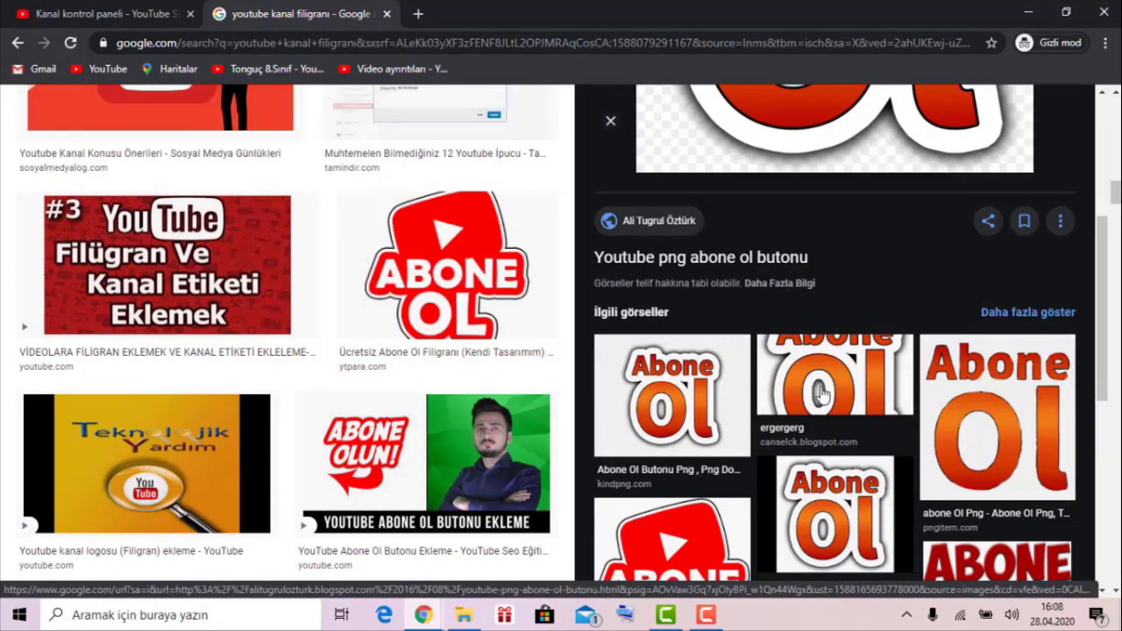
pyautogui.scroll(-3, 789, 368)
pyautogui.click(927, 421)
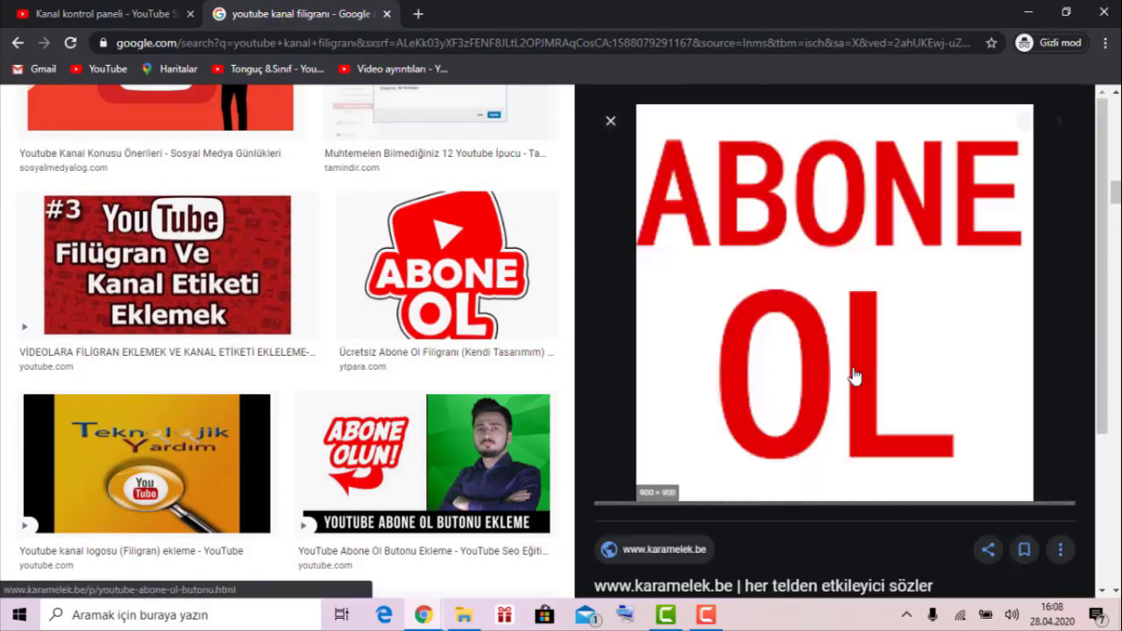
pyautogui.scroll(-10, 922, 352)
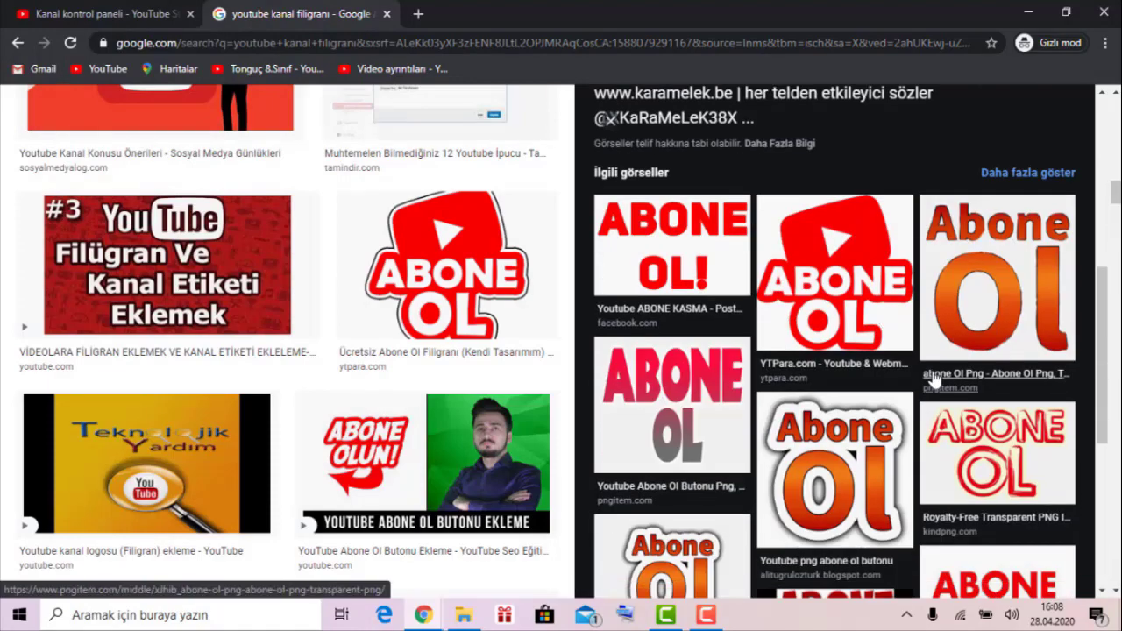
pyautogui.scroll(-4, 965, 399)
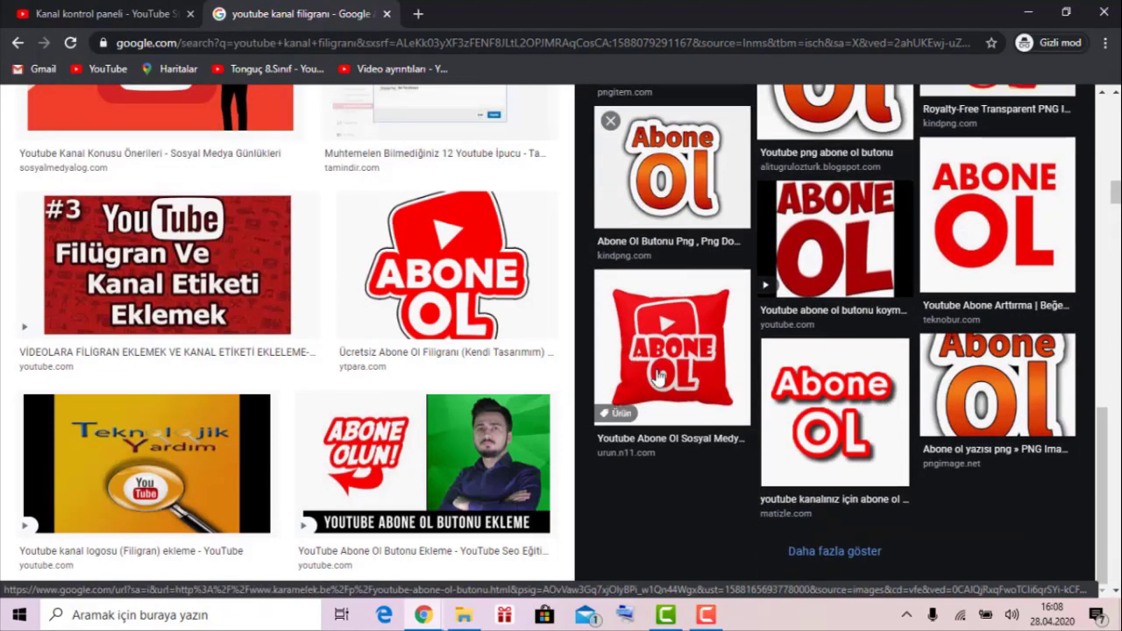
pyautogui.click(656, 378)
pyautogui.click(611, 120)
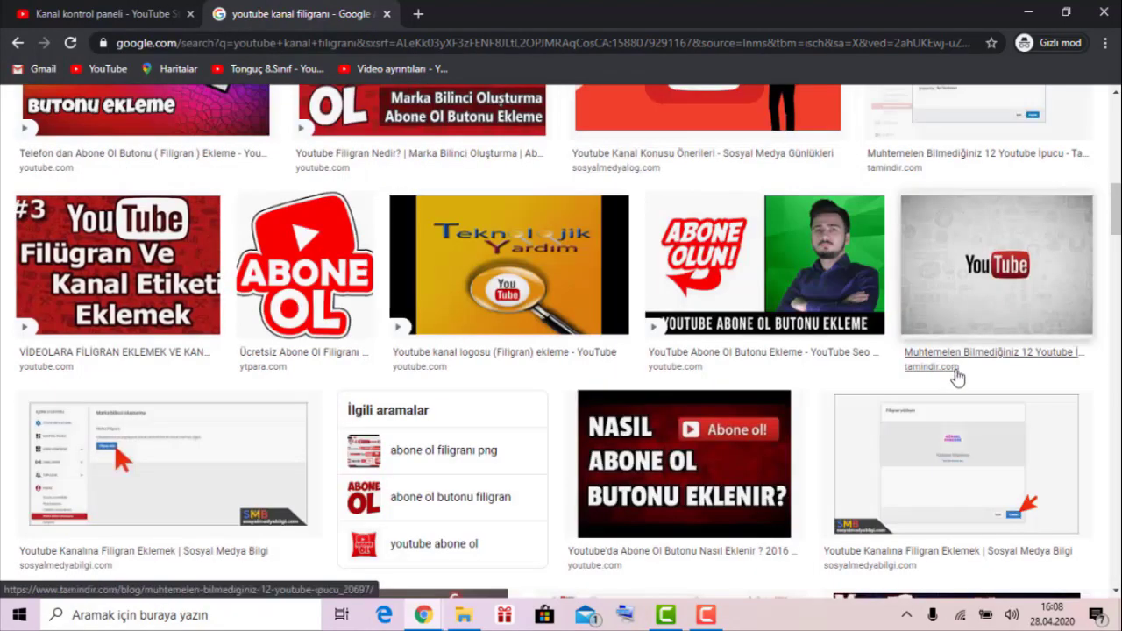
pyautogui.scroll(5, 702, 263)
pyautogui.scroll(-3, 526, 377)
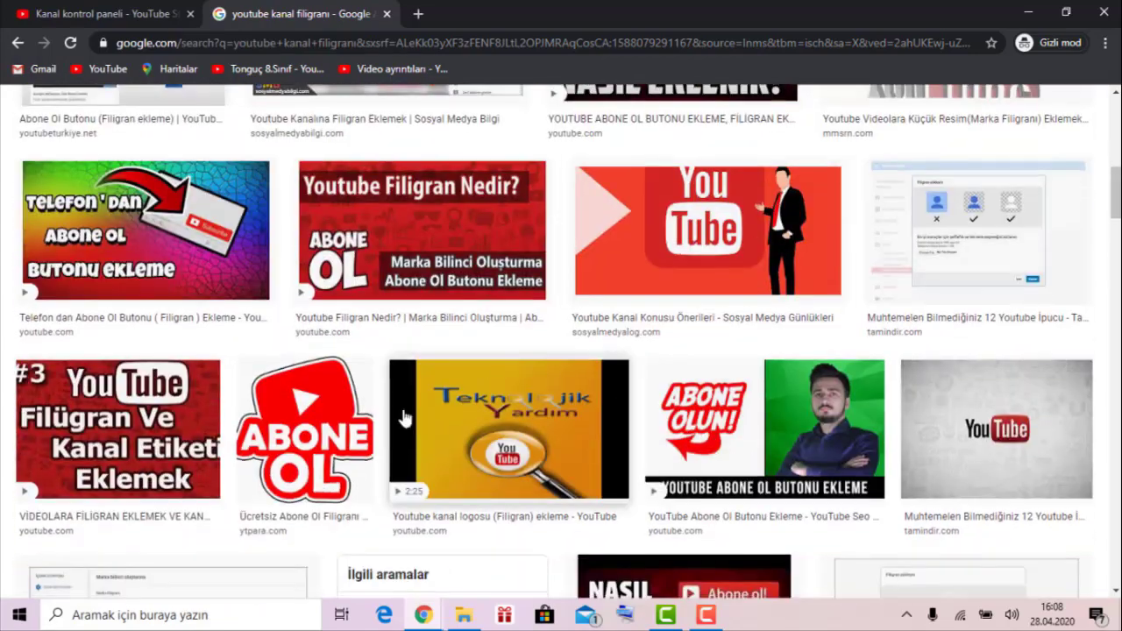
# - Save the 150 × 150 "Abone OL" image from matizle to the desktop (Masaüstü) as unnamed.png
pyautogui.click(307, 423)
pyautogui.scroll(-5, 769, 458)
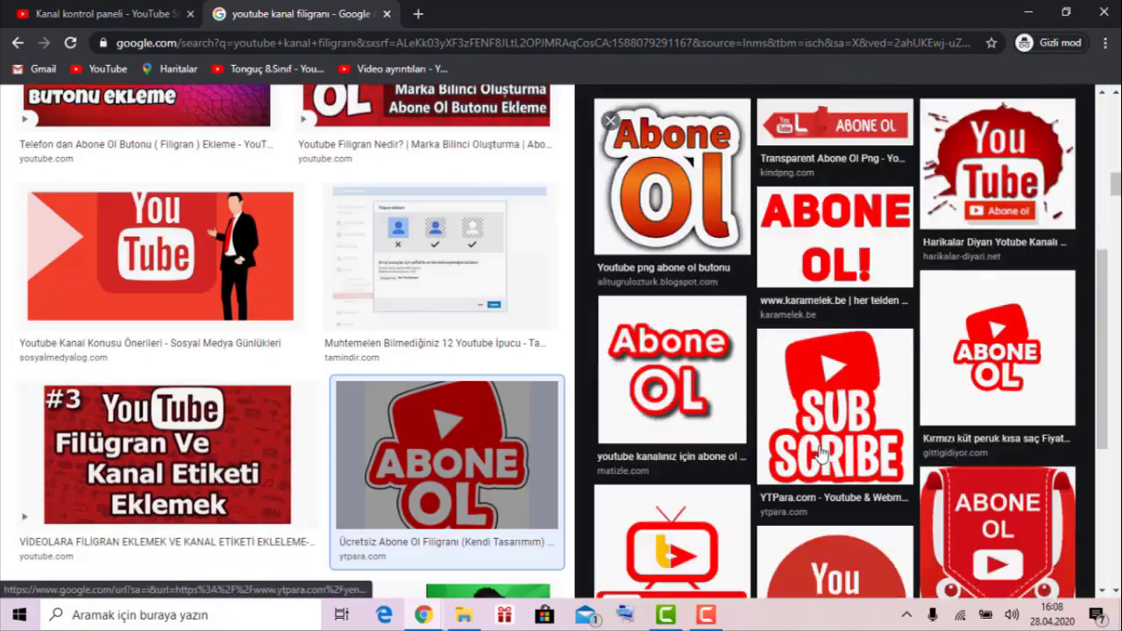
pyautogui.scroll(-3, 676, 367)
pyautogui.scroll(2, 677, 366)
pyautogui.click(675, 289)
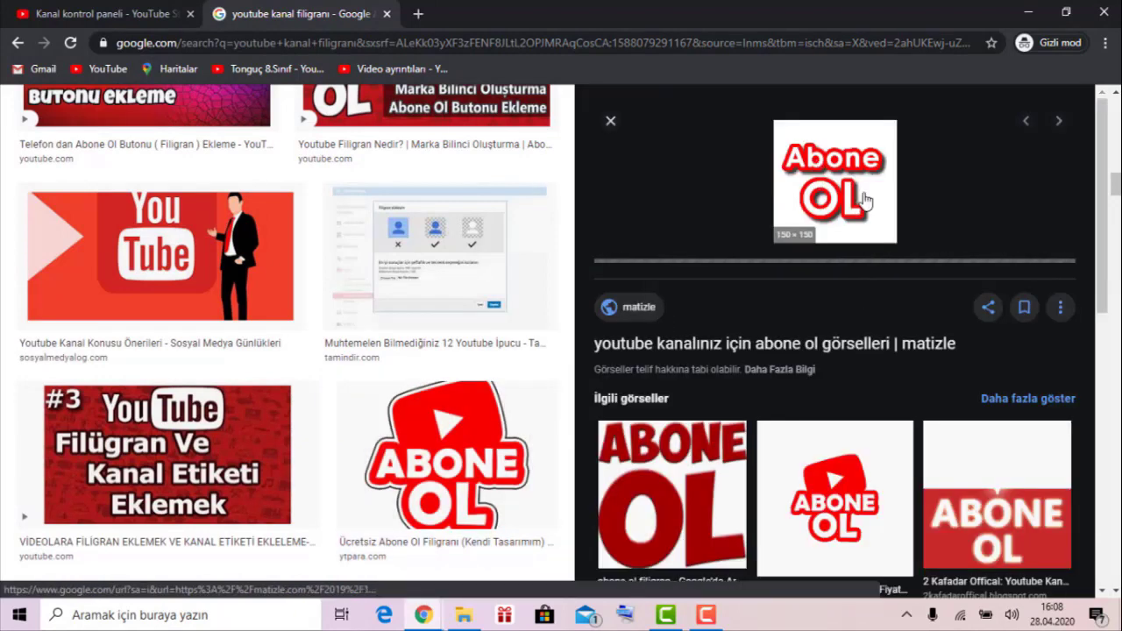
pyautogui.rightClick(829, 172)
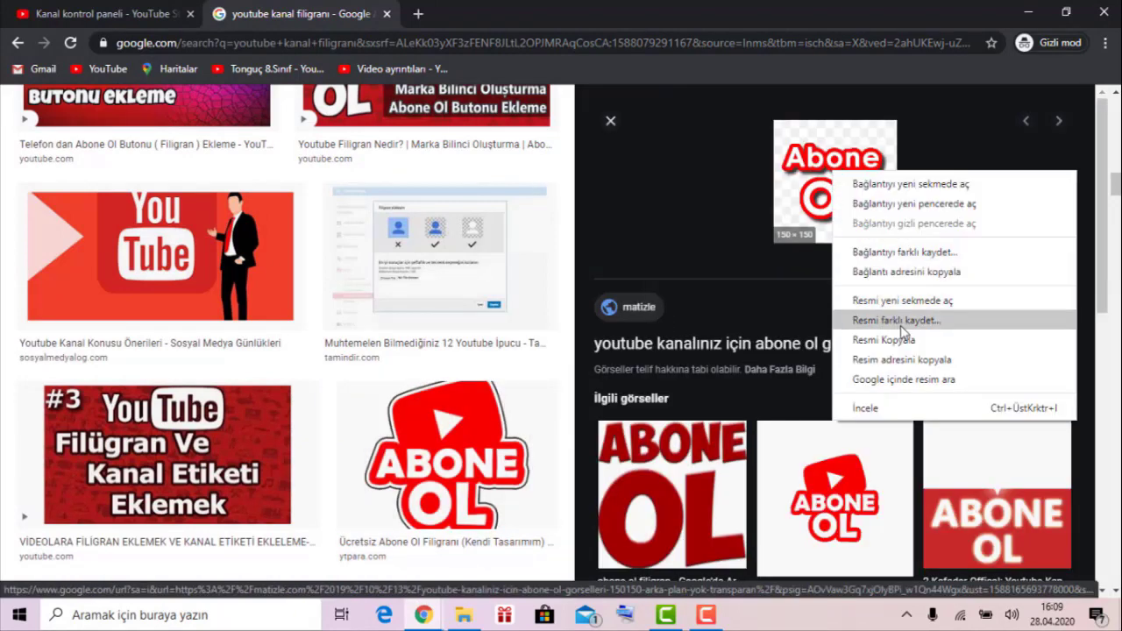
pyautogui.click(901, 326)
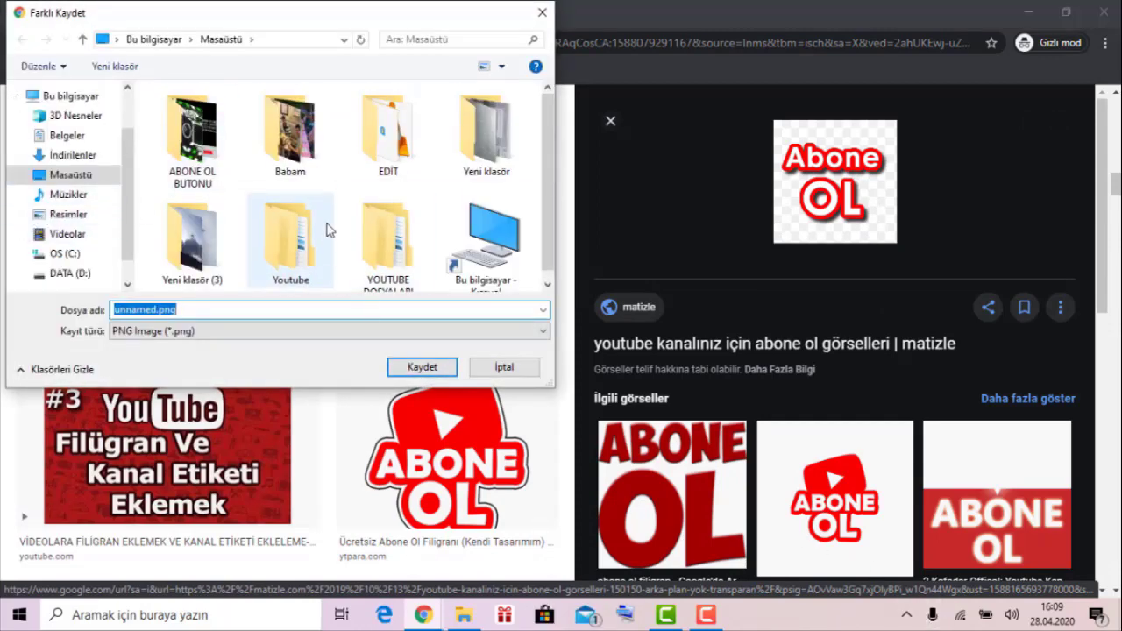
pyautogui.click(410, 369)
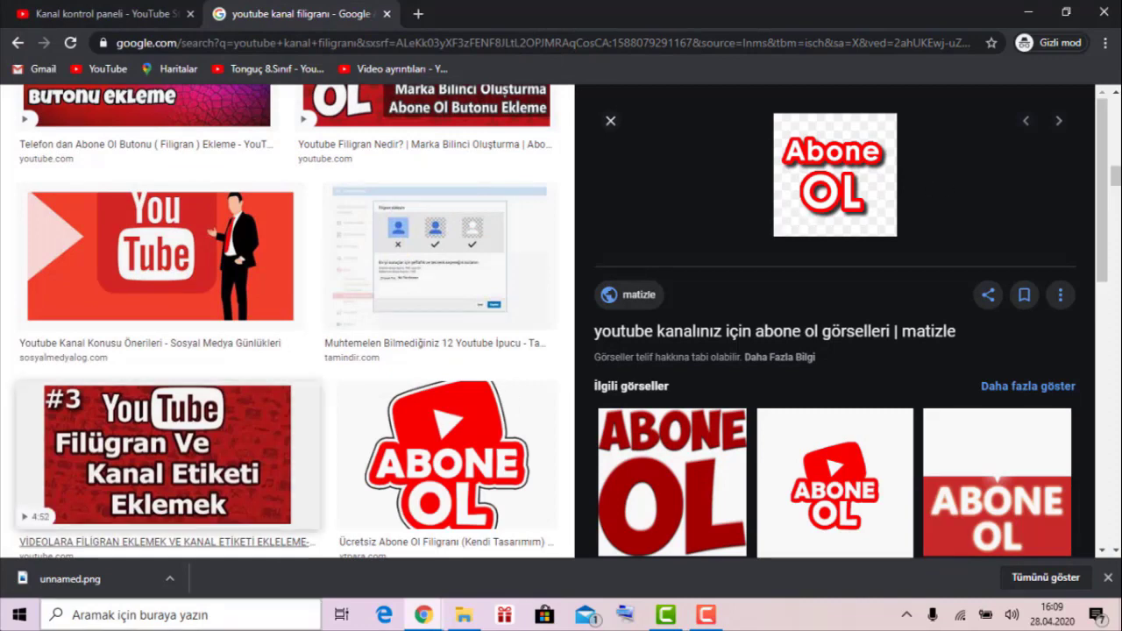
# - Return to the channel's branding settings and add unnamed.png from the desktop as the video watermark
pyautogui.click(98, 10)
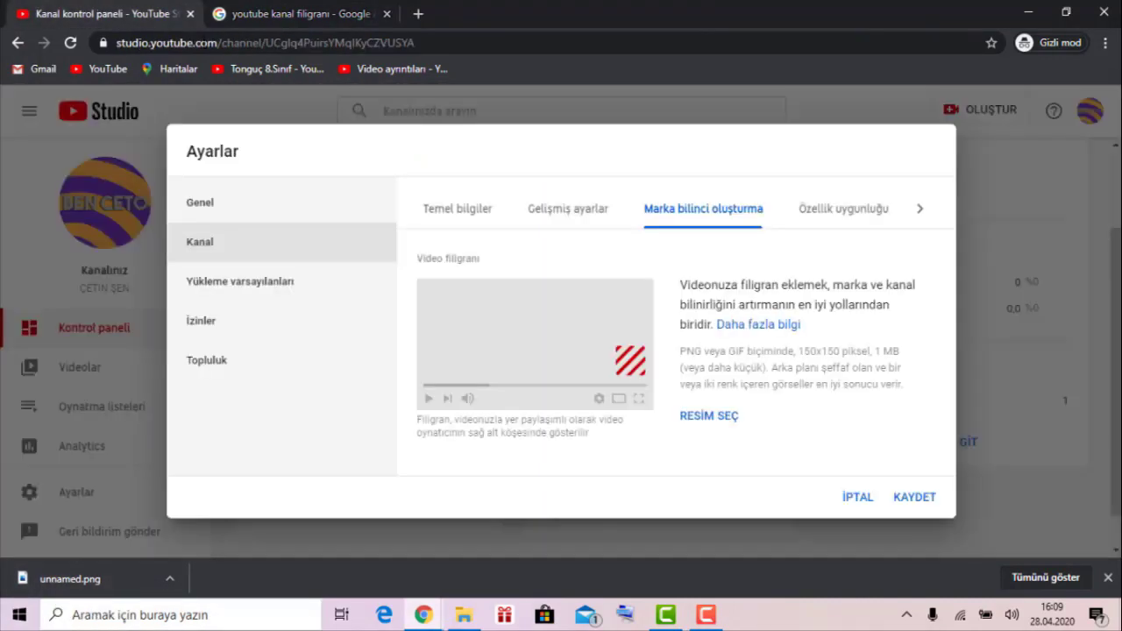
pyautogui.click(688, 421)
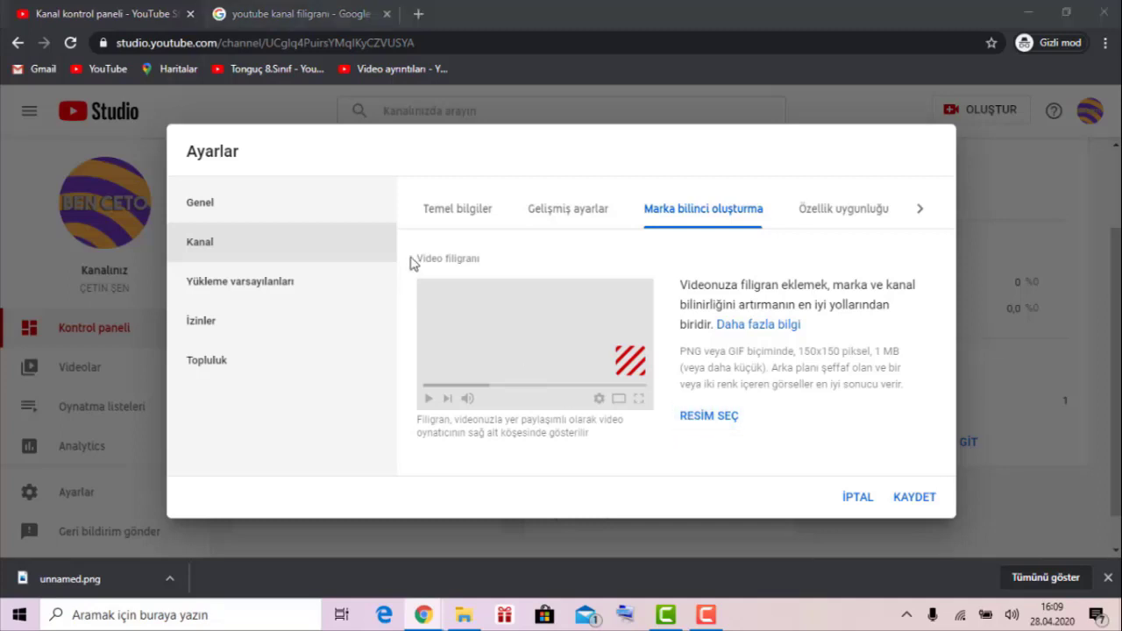
pyautogui.scroll(-2, 197, 254)
pyautogui.doubleClick(196, 253)
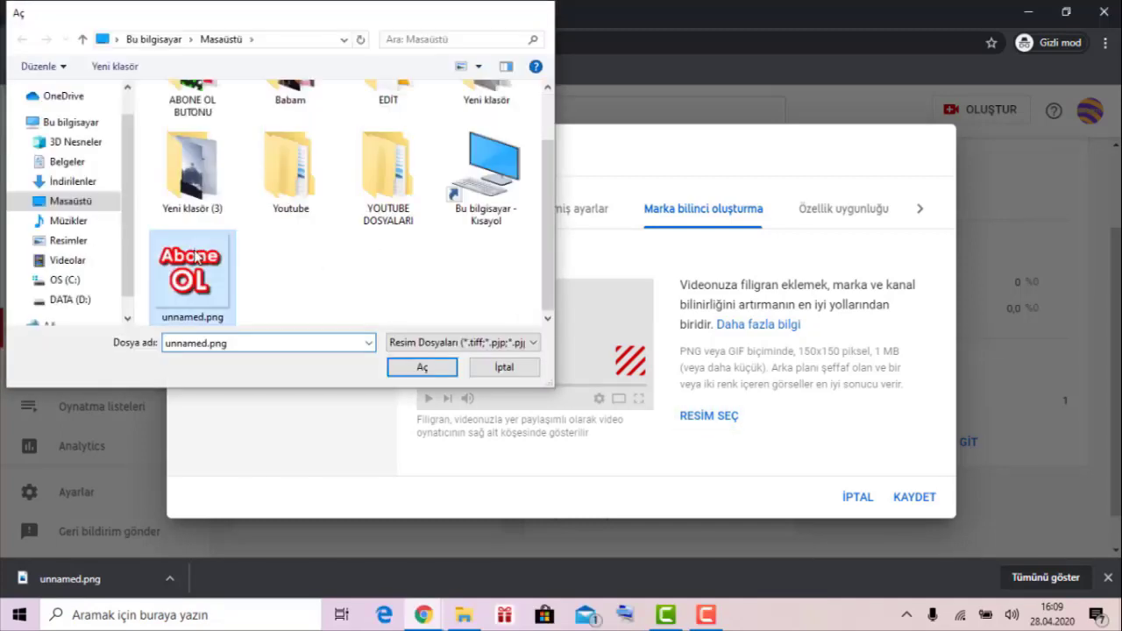
pyautogui.click(754, 421)
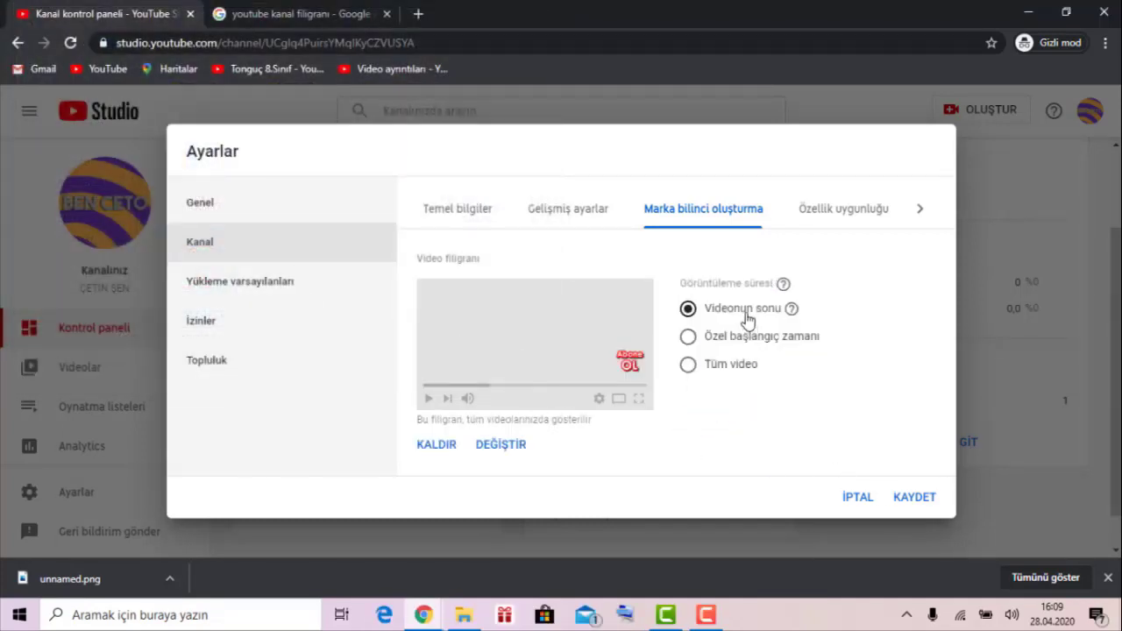
# - Try a custom start time of 00:00 and the Tüm video option for the watermark's display time
pyautogui.click(783, 340)
pyautogui.moveTo(754, 368); pyautogui.dragTo(686, 373)
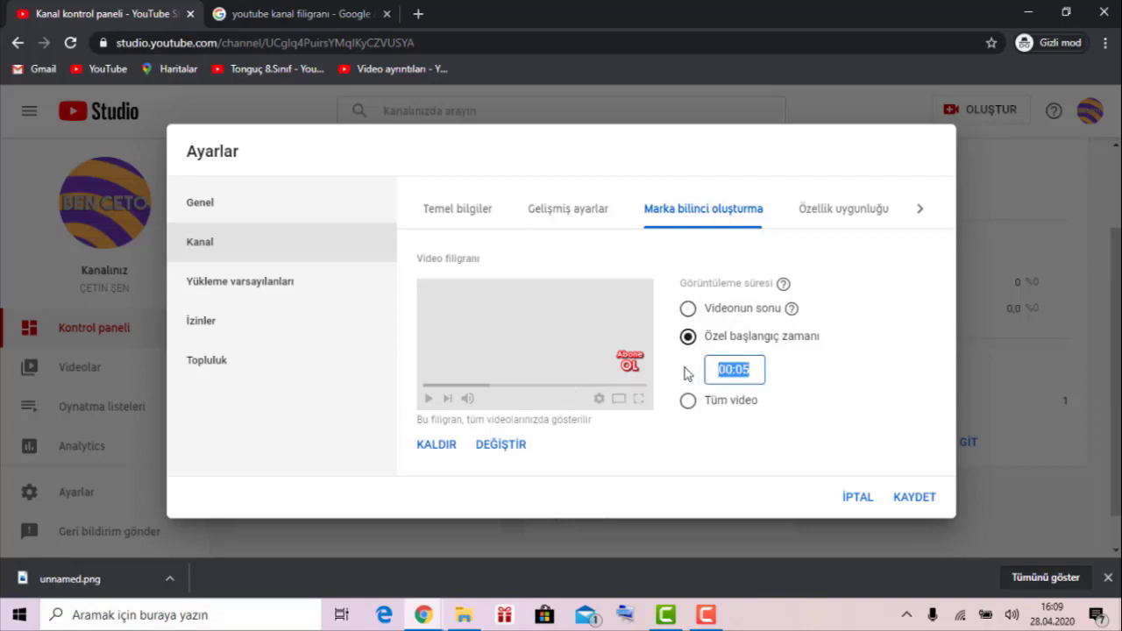
pyautogui.write('00')
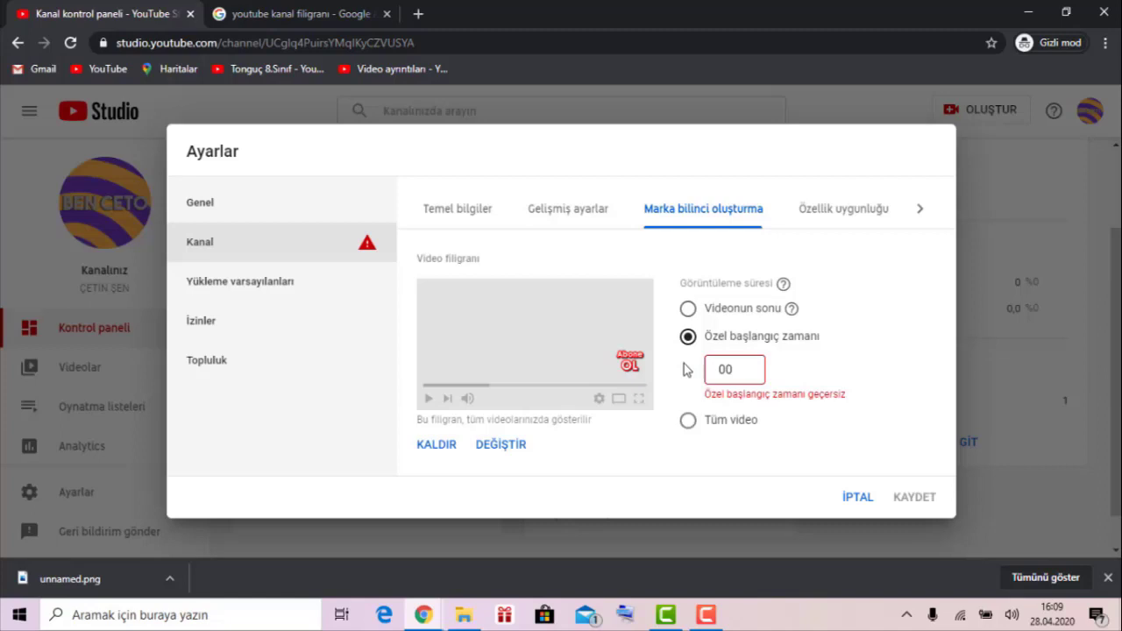
pyautogui.hotkey('shift', 'Tab')
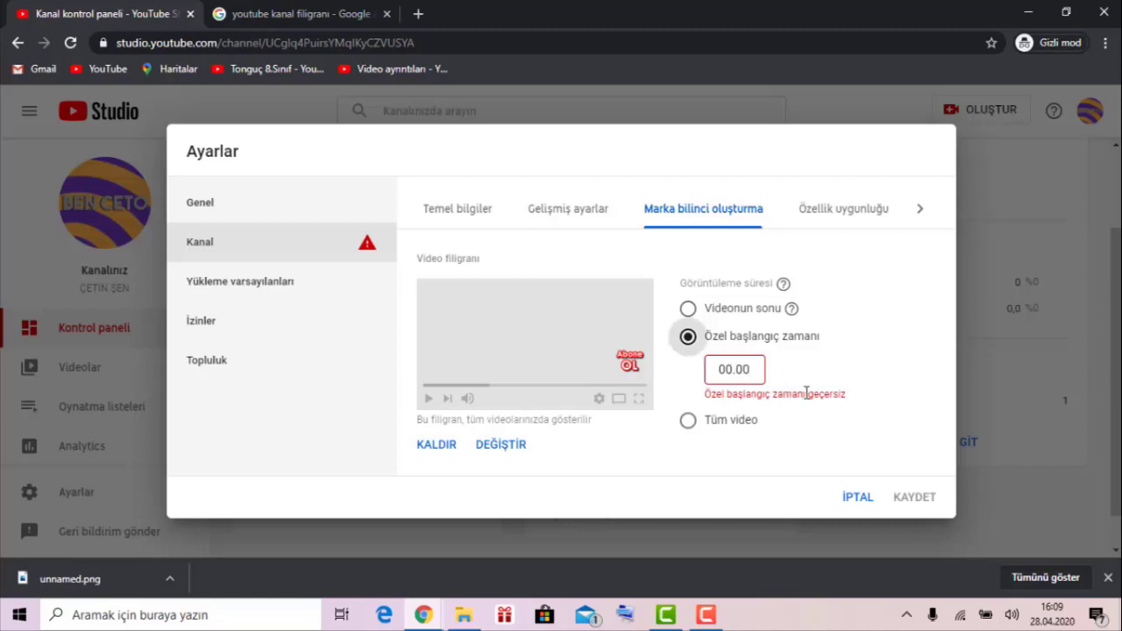
pyautogui.moveTo(726, 375); pyautogui.dragTo(646, 381)
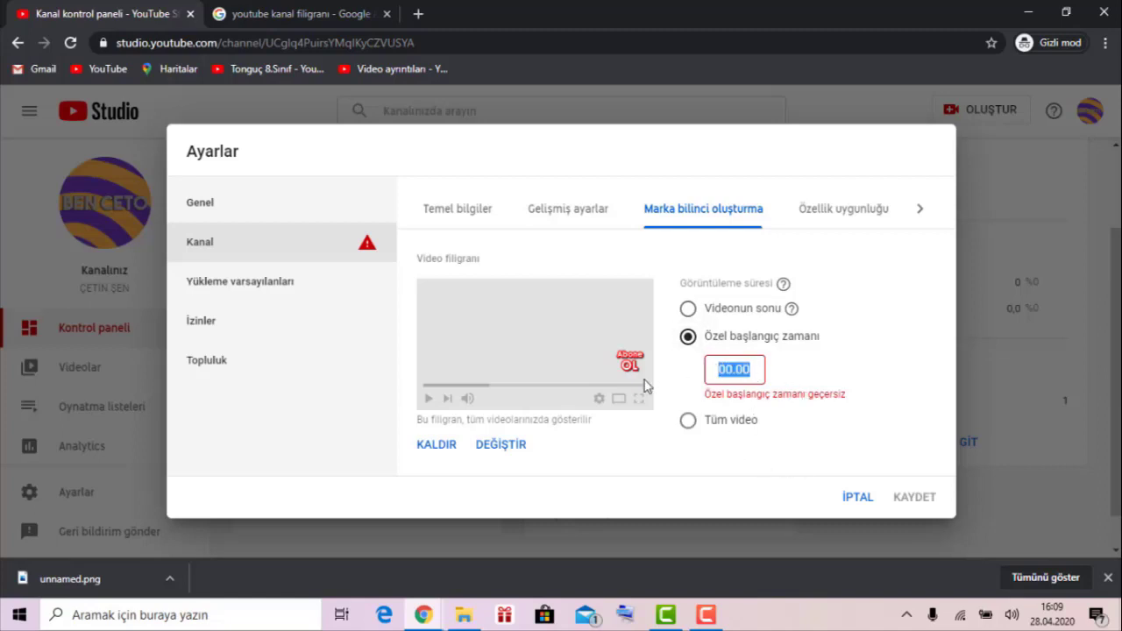
pyautogui.write('00:00')
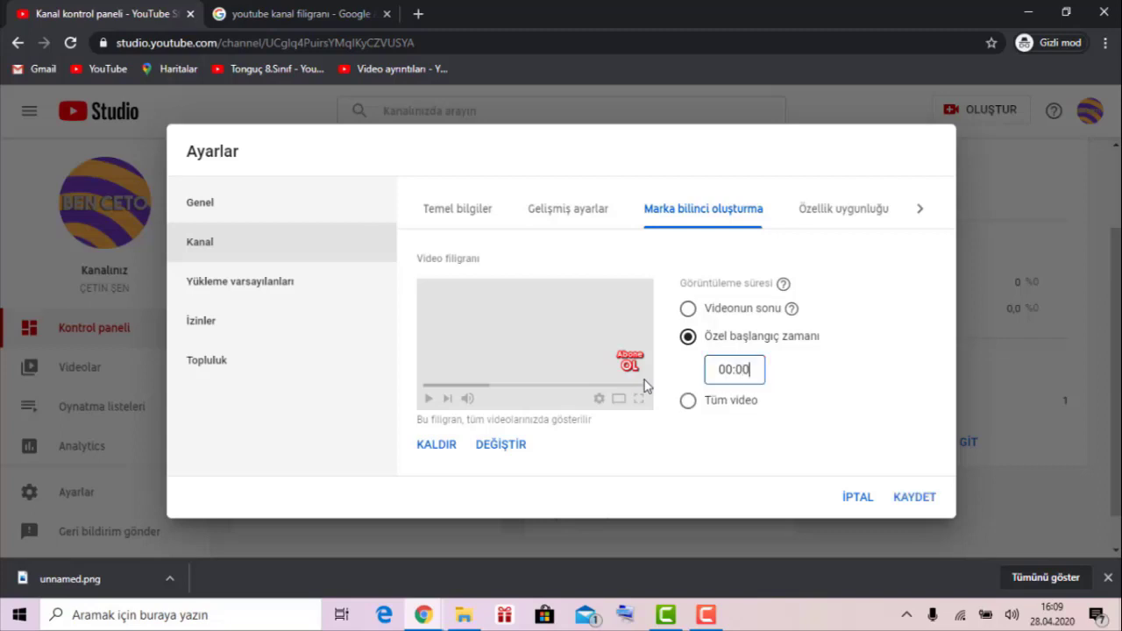
pyautogui.click(747, 426)
pyautogui.click(739, 405)
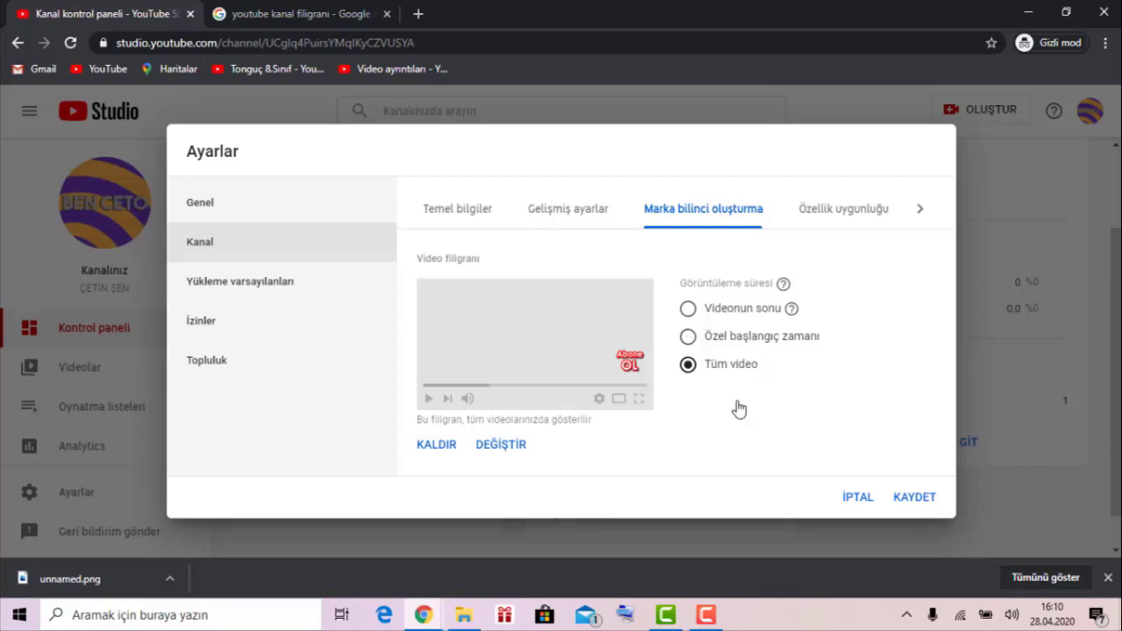
# - Set the video watermark to a custom start time of 00:10 and save the channel settings
pyautogui.click(746, 339)
pyautogui.moveTo(749, 369); pyautogui.dragTo(604, 379)
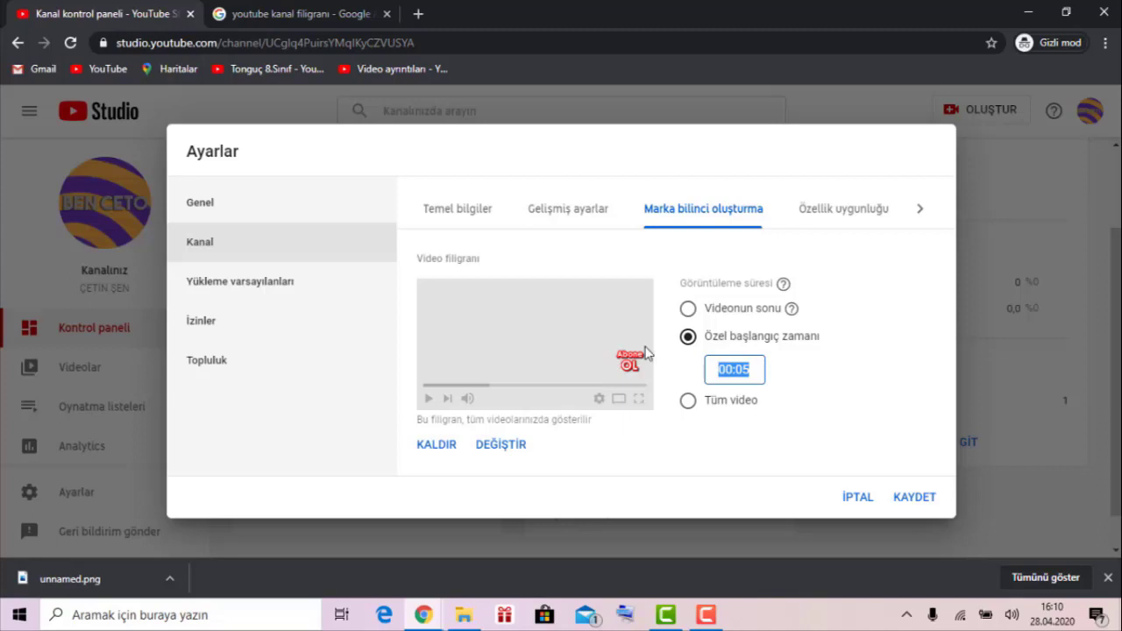
pyautogui.write('1')
pyautogui.press('BackSpace')
pyautogui.write('0:')
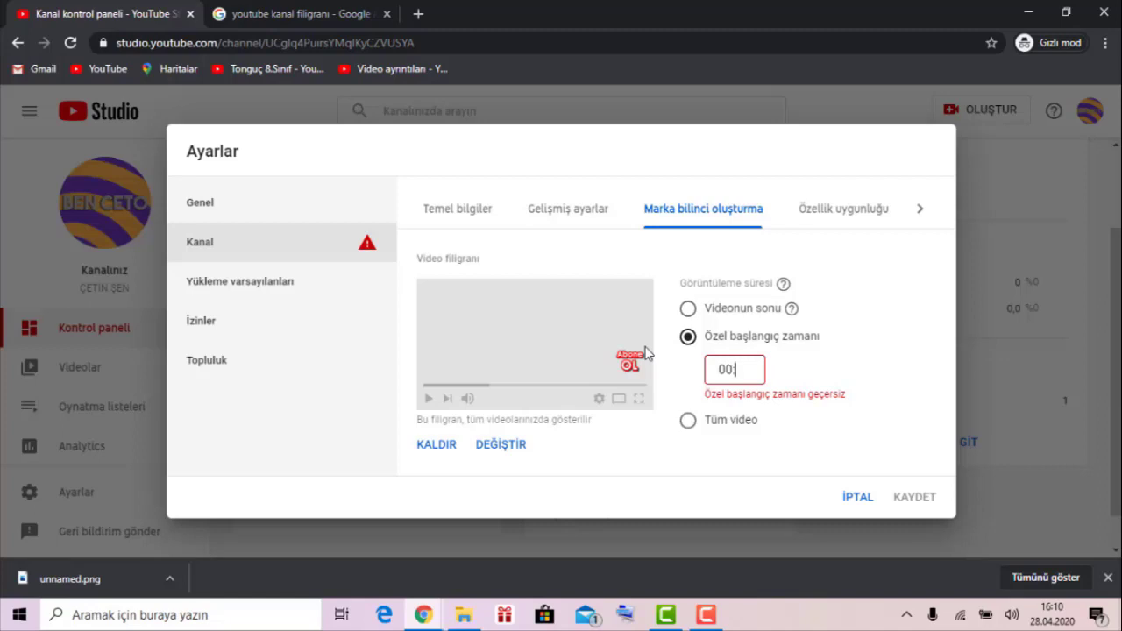
pyautogui.write('10')
pyautogui.press('BackSpace')
pyautogui.press('BackSpace')
pyautogui.write('10')
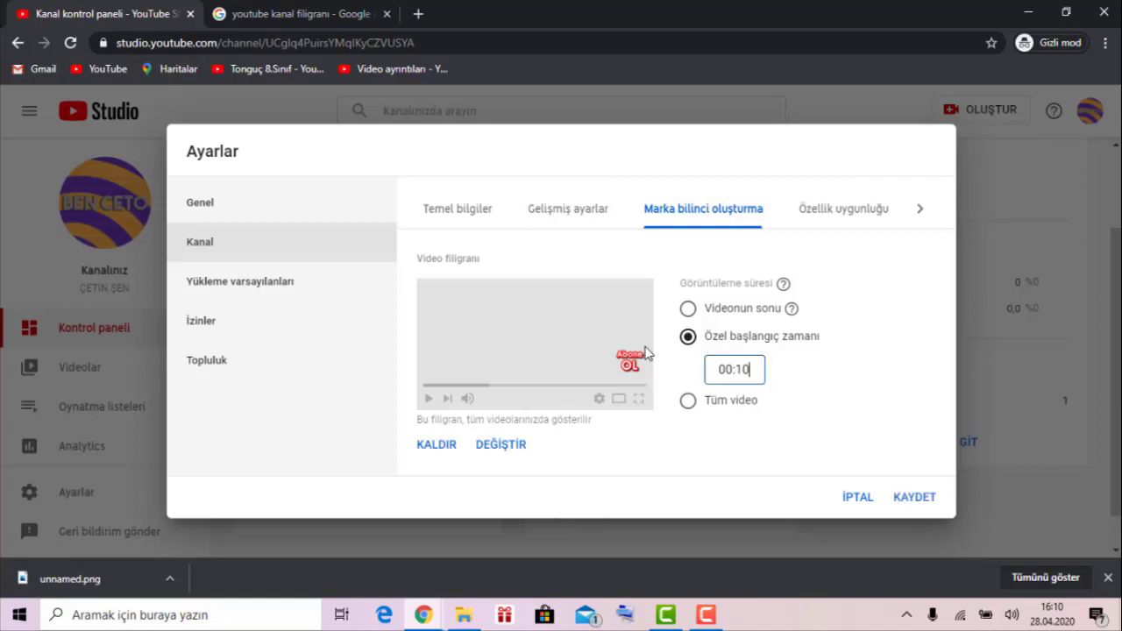
pyautogui.click(912, 498)
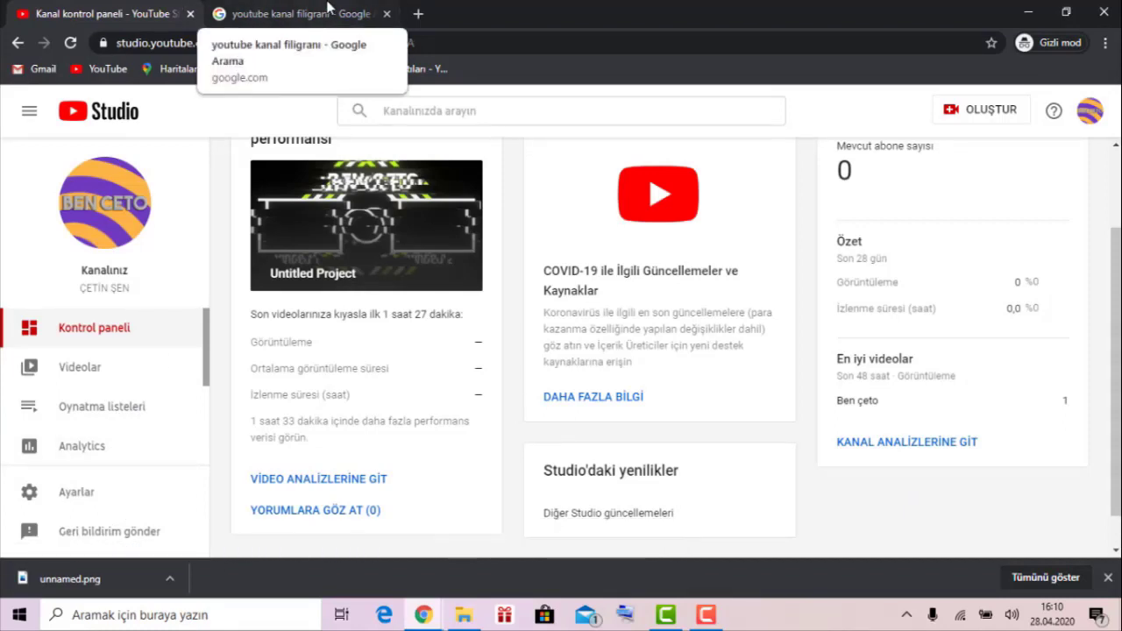
# - Close the image search page and examine the channel's feature eligibility, including the features that require phone verification
pyautogui.click(387, 13)
pyautogui.click(79, 500)
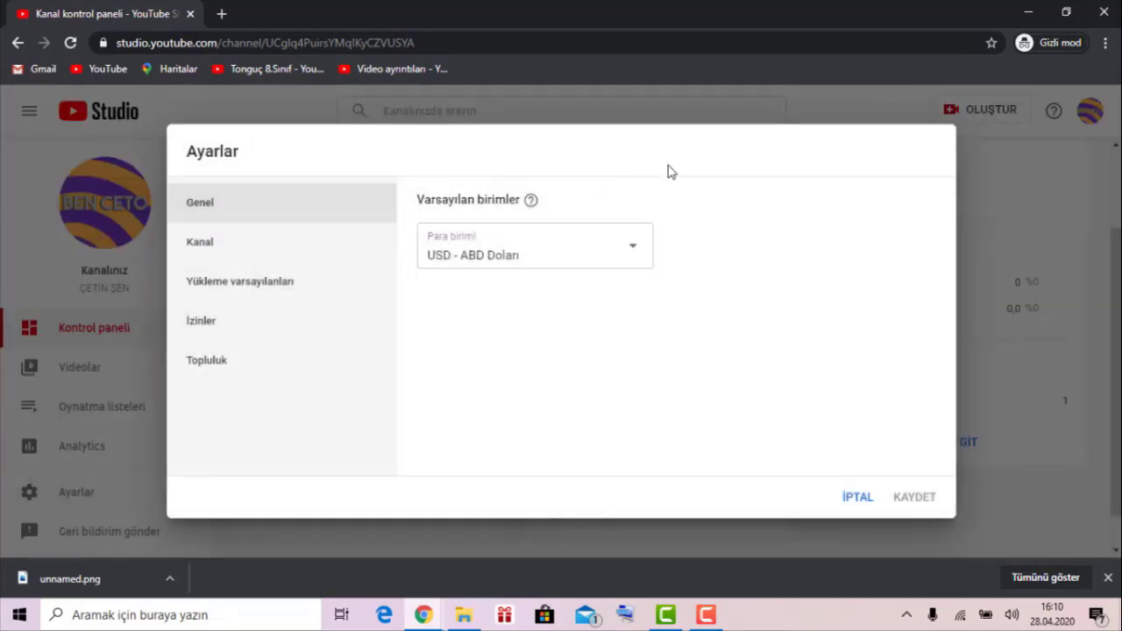
pyautogui.click(284, 244)
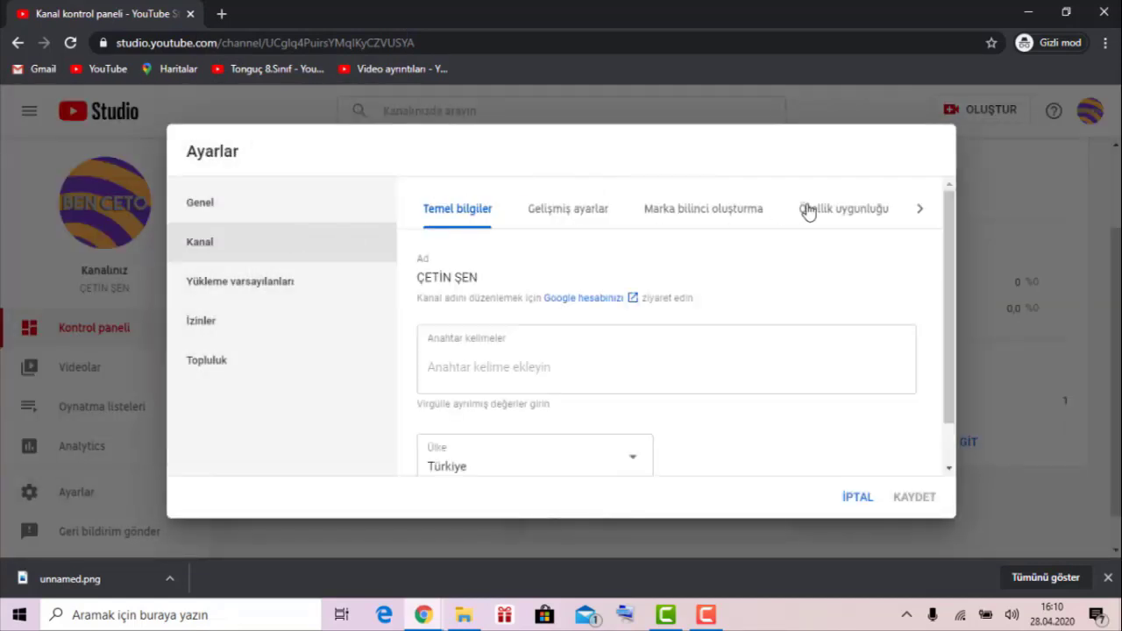
pyautogui.click(860, 209)
pyautogui.scroll(-1, 759, 298)
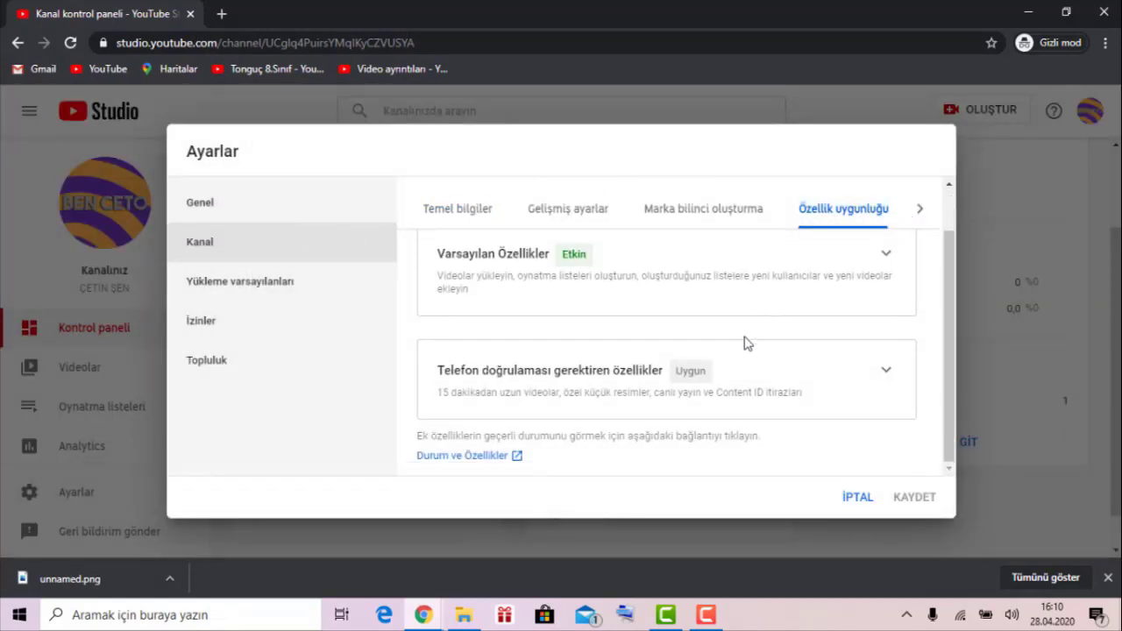
pyautogui.moveTo(437, 392); pyautogui.dragTo(819, 398)
pyautogui.click(796, 394)
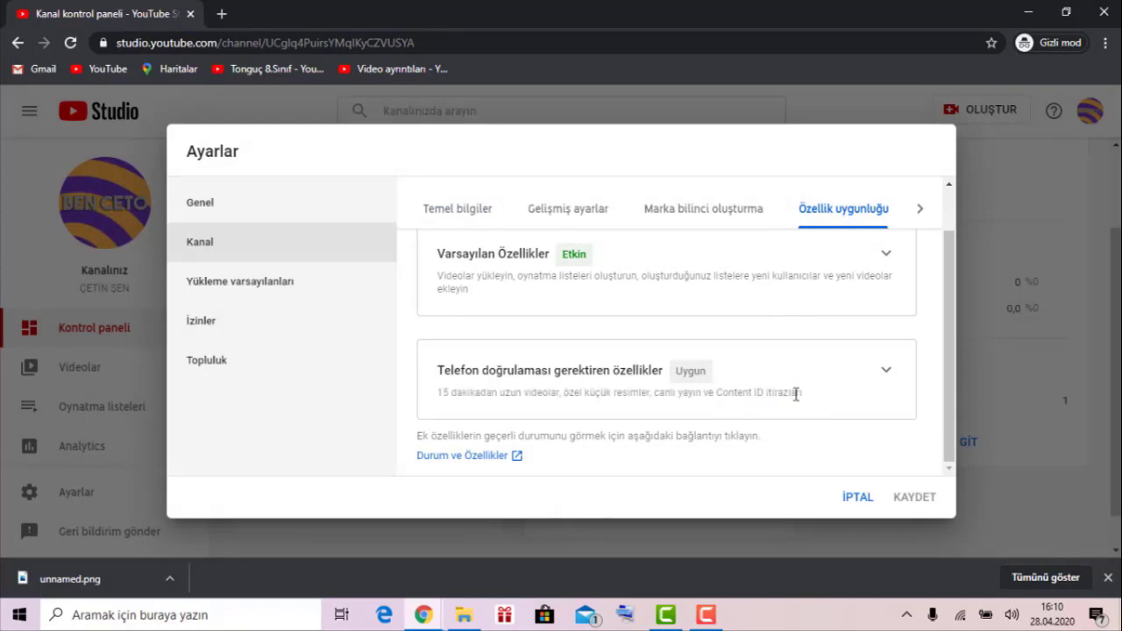
pyautogui.click(885, 375)
pyautogui.scroll(-2, 667, 391)
pyautogui.scroll(4, 827, 393)
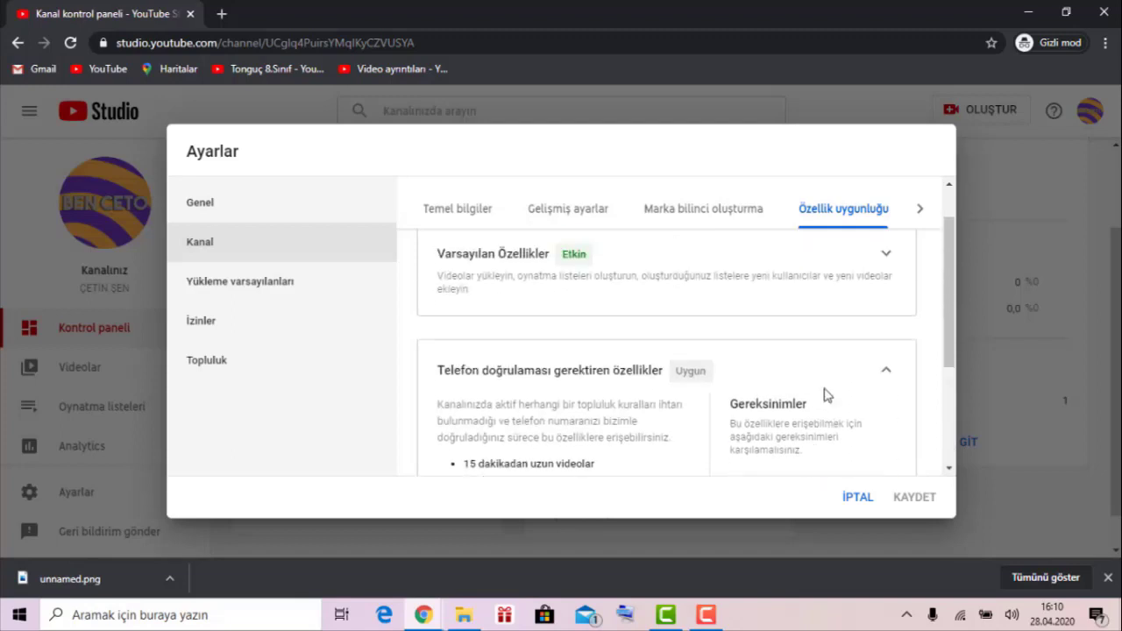
pyautogui.click(919, 208)
pyautogui.scroll(-3, 739, 253)
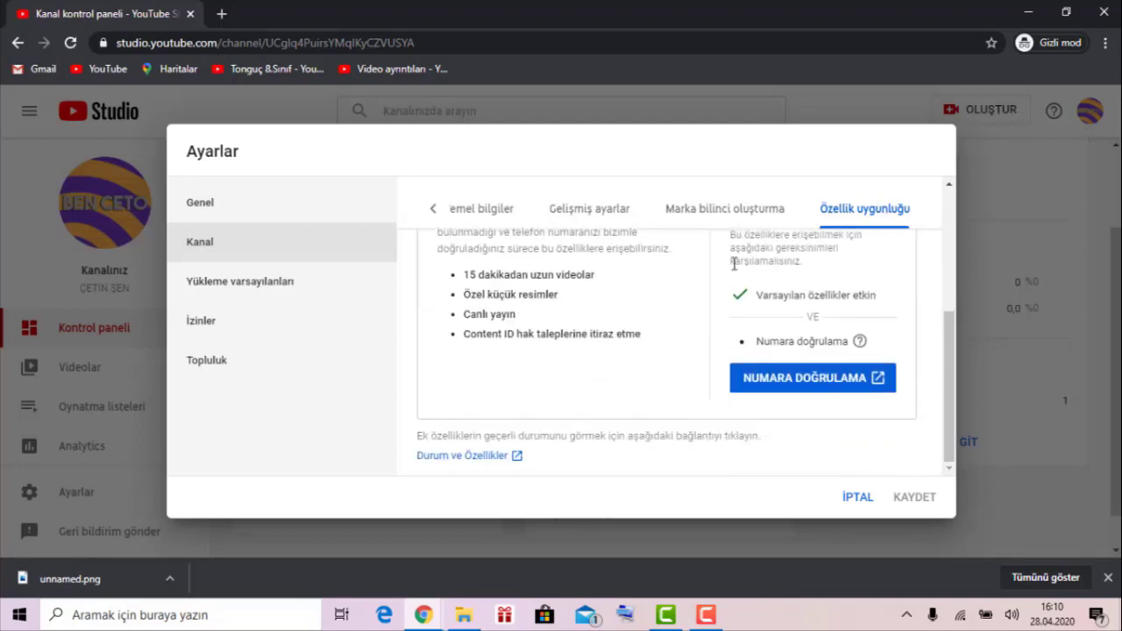
# - Recheck the channel's watermark branding and look through its advanced settings down to the ads section
pyautogui.click(741, 223)
pyautogui.click(596, 220)
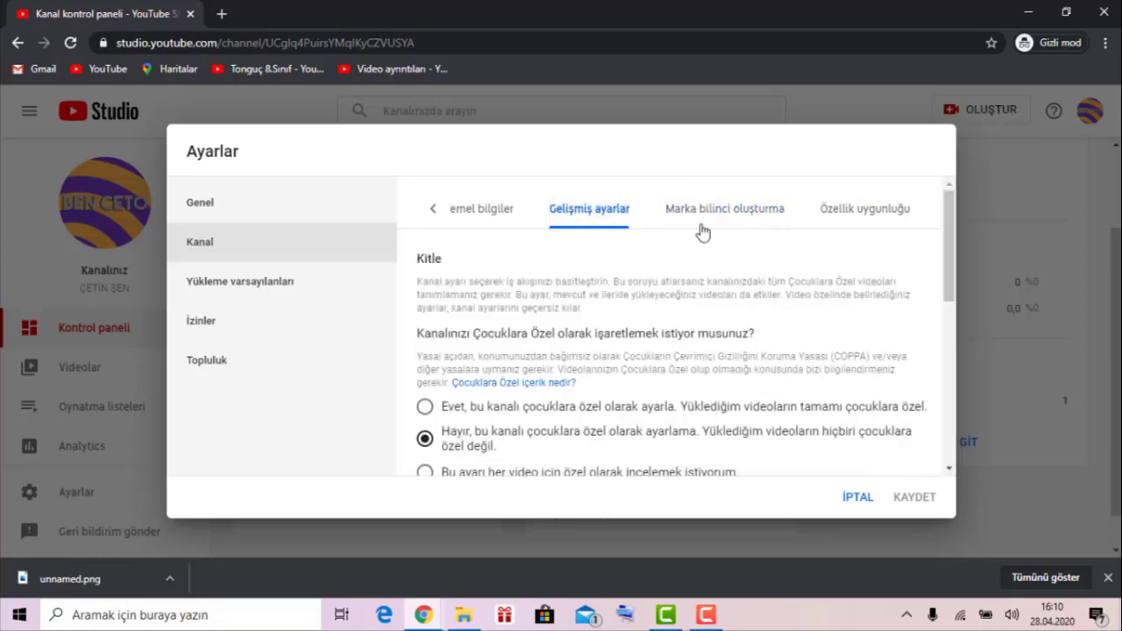
pyautogui.click(701, 229)
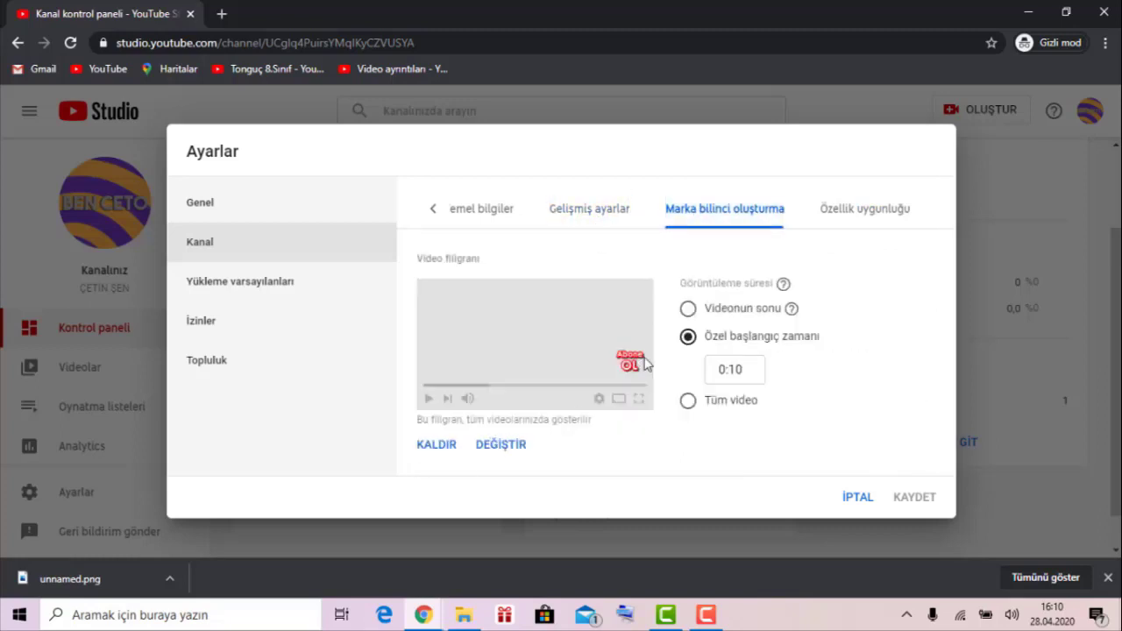
pyautogui.click(591, 216)
pyautogui.scroll(-10, 638, 414)
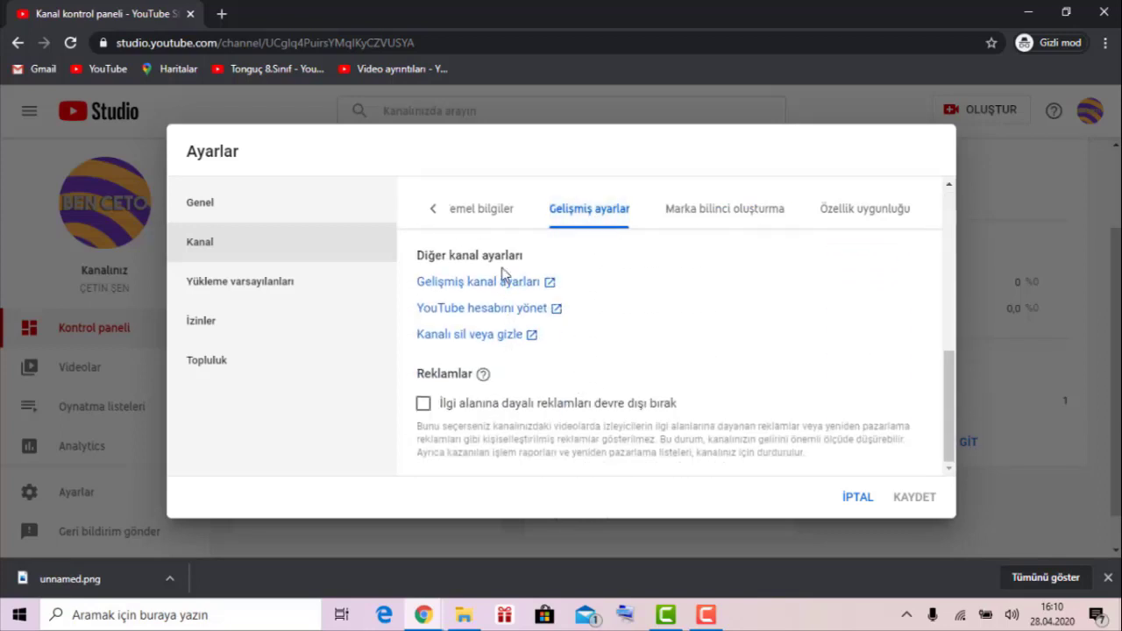
# - Open the linked advanced channel settings and YouTube account management pages, look through both and close them
pyautogui.click(501, 283)
pyautogui.click(501, 311)
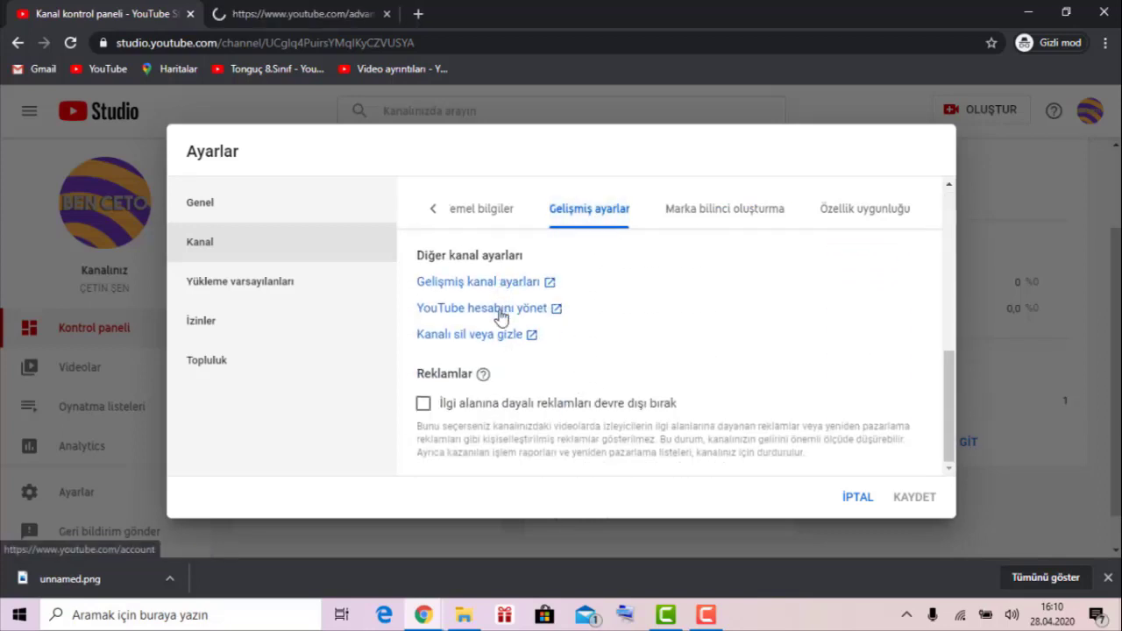
pyautogui.click(362, 7)
pyautogui.scroll(-2, 255, 219)
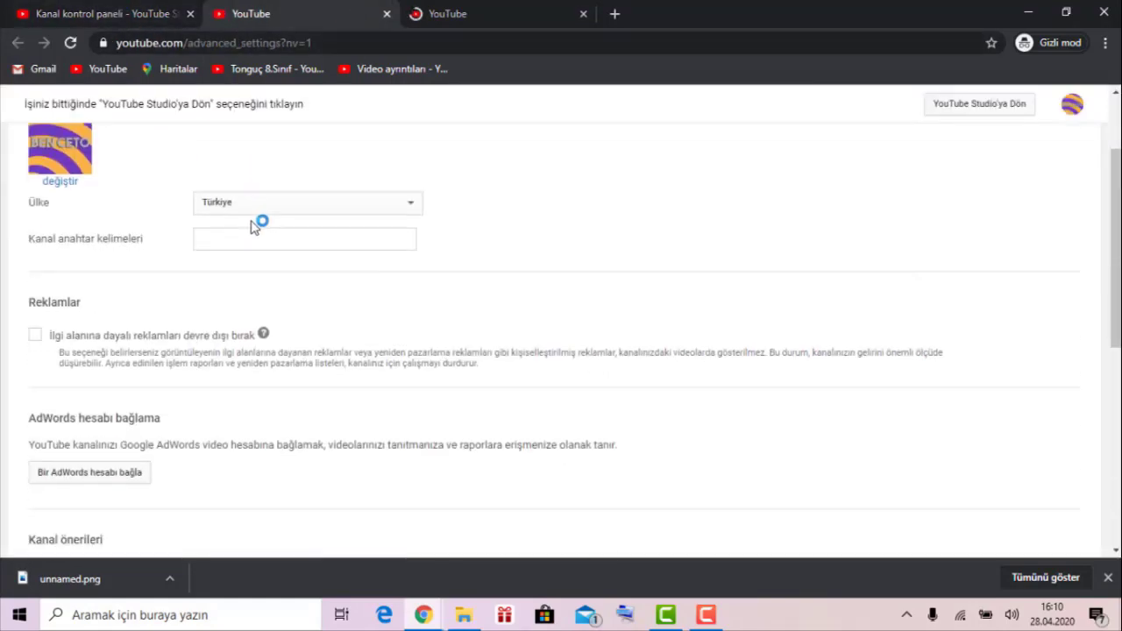
pyautogui.scroll(-5, 263, 197)
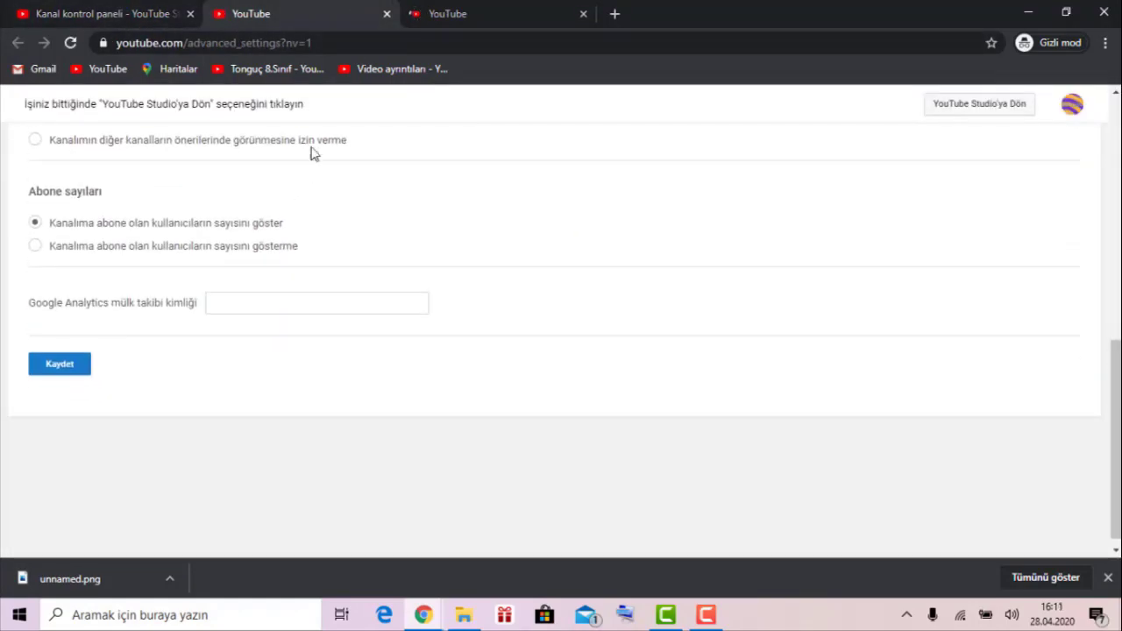
pyautogui.click(386, 13)
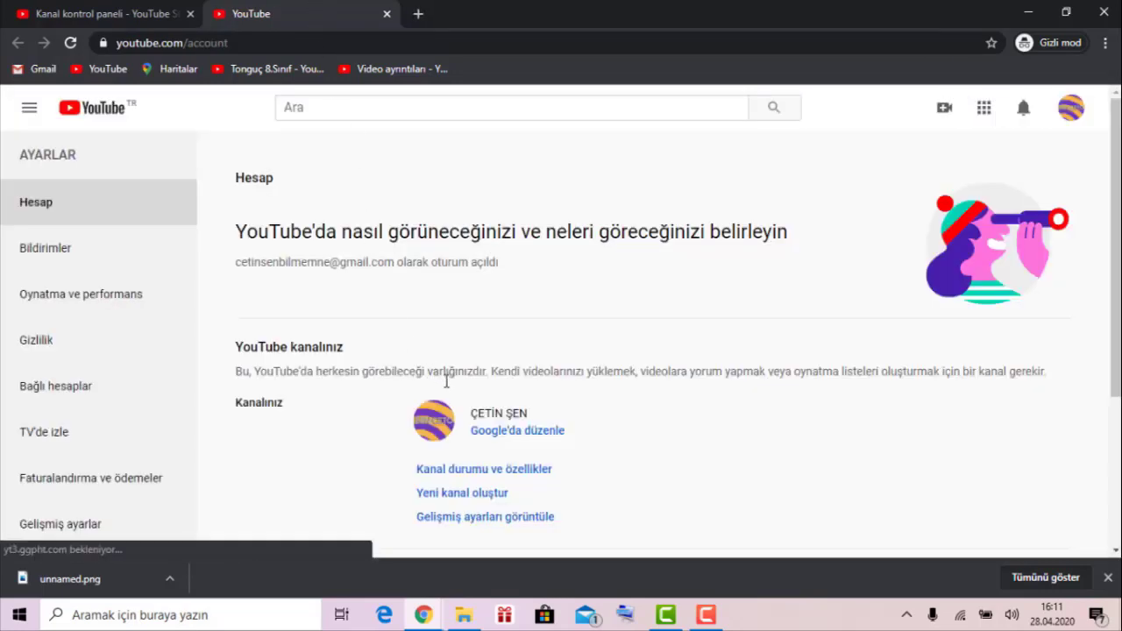
pyautogui.scroll(-3, 448, 382)
pyautogui.click(386, 13)
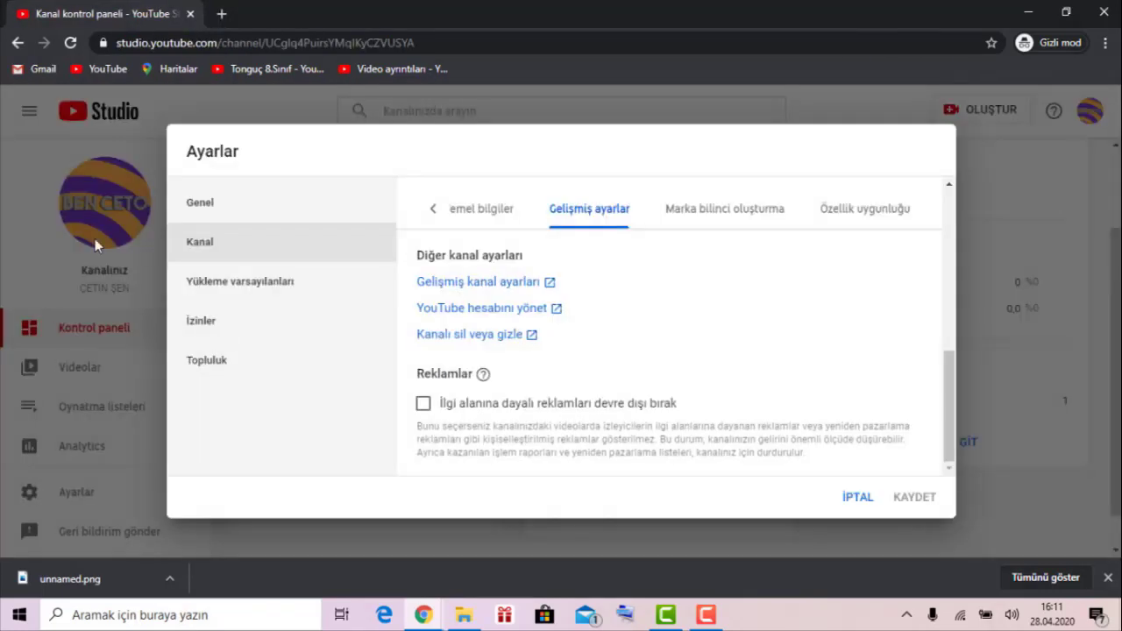
# - Set the default upload visibility to Herkese açık and save the settings
pyautogui.click(278, 303)
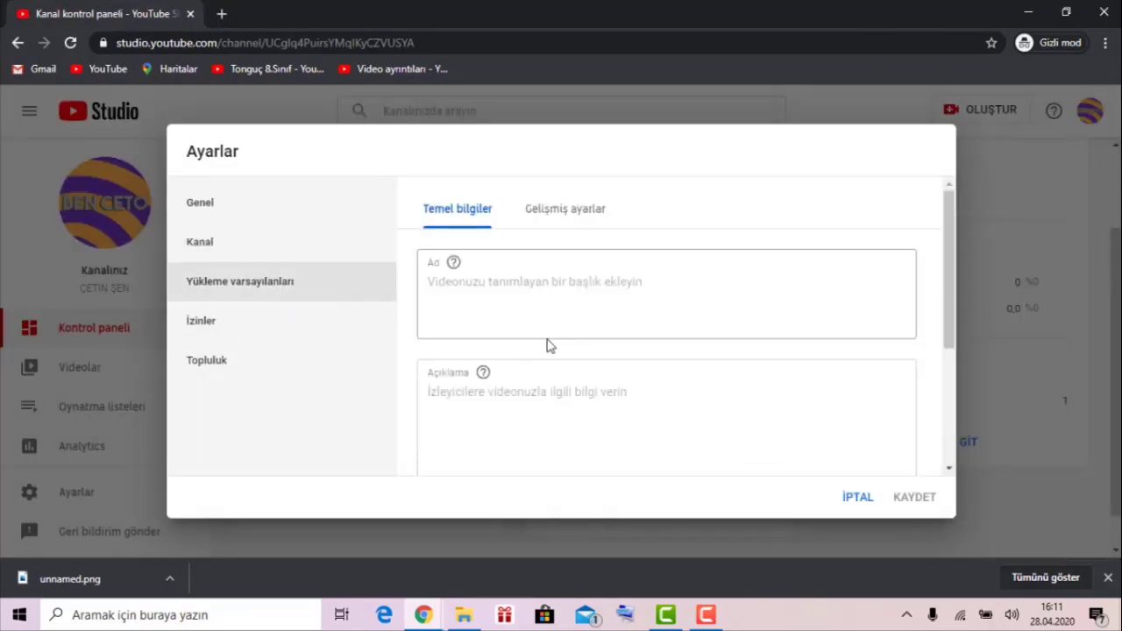
pyautogui.scroll(-3, 539, 330)
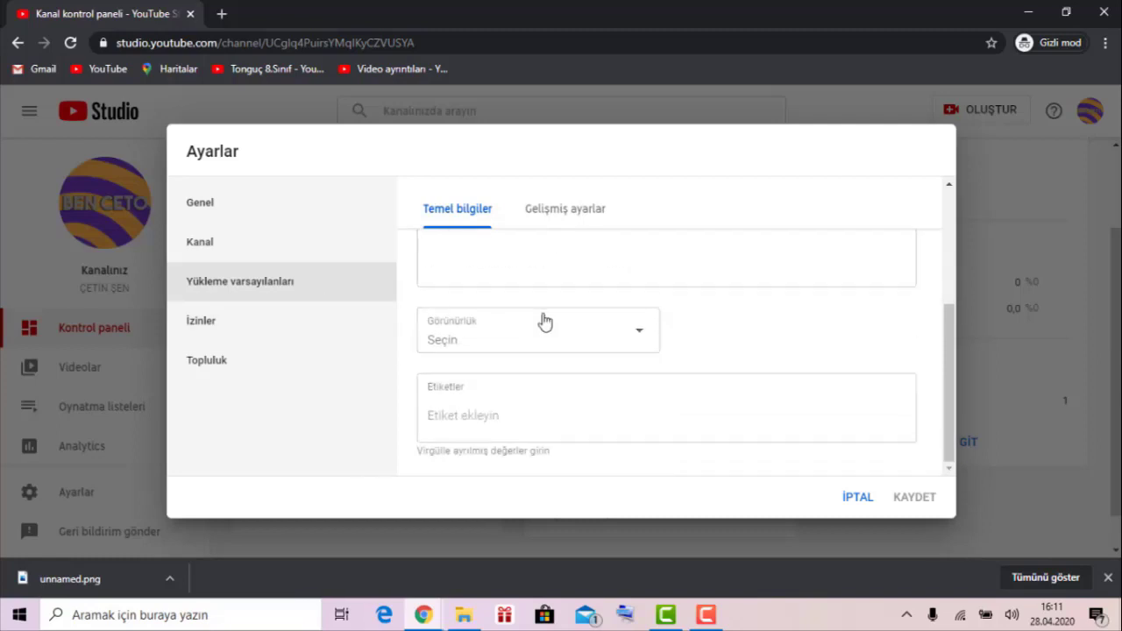
pyautogui.click(542, 324)
pyautogui.click(506, 337)
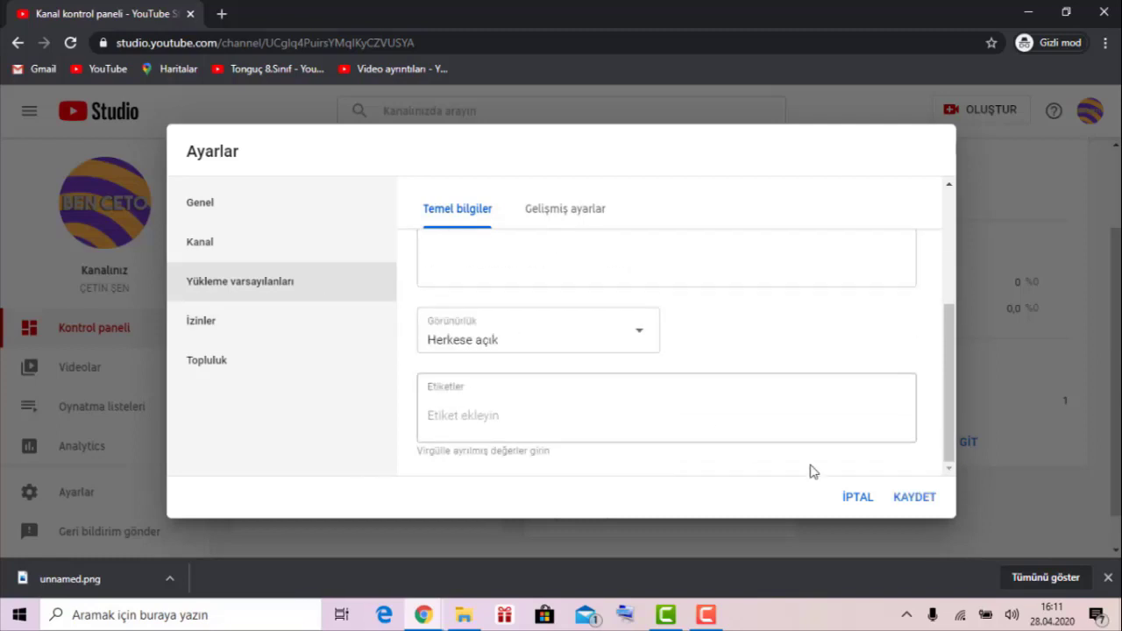
pyautogui.click(912, 496)
# - Examine the channel's permissions and the community automatic filters, including moderators, approved users, hidden users and blocked words
pyautogui.click(101, 498)
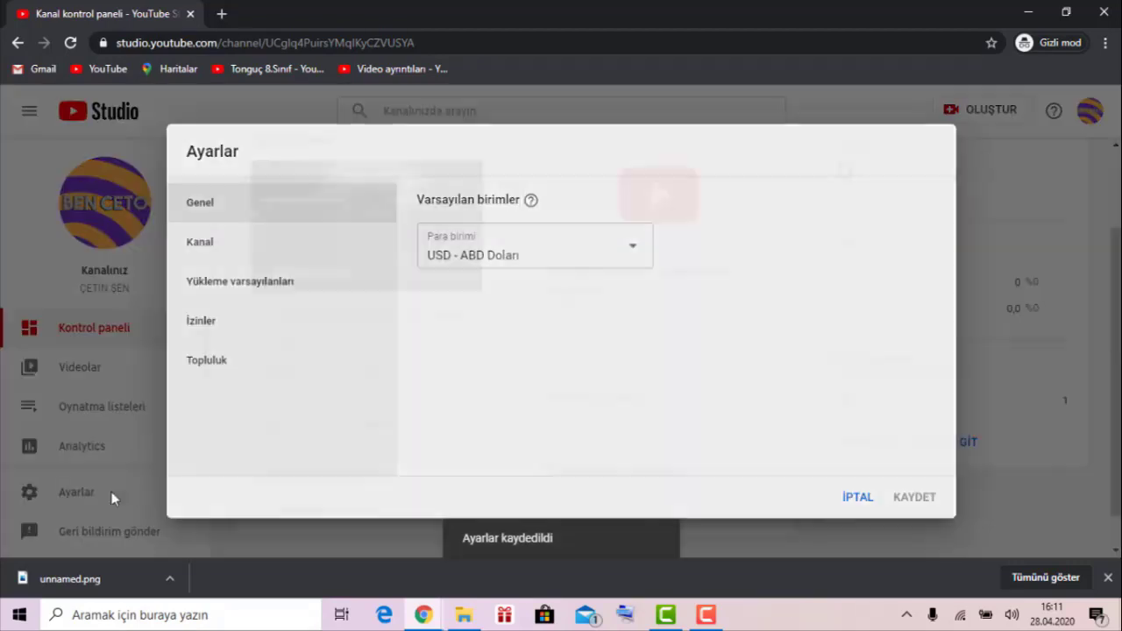
pyautogui.click(268, 334)
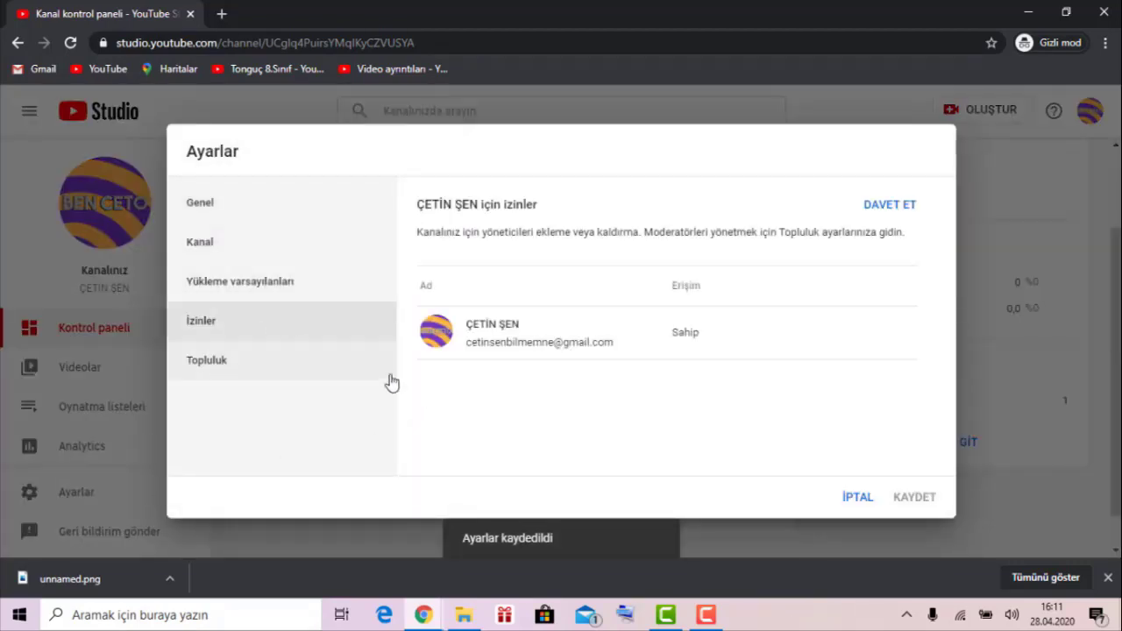
pyautogui.click(303, 377)
pyautogui.scroll(-3, 531, 323)
pyautogui.scroll(-1, 532, 313)
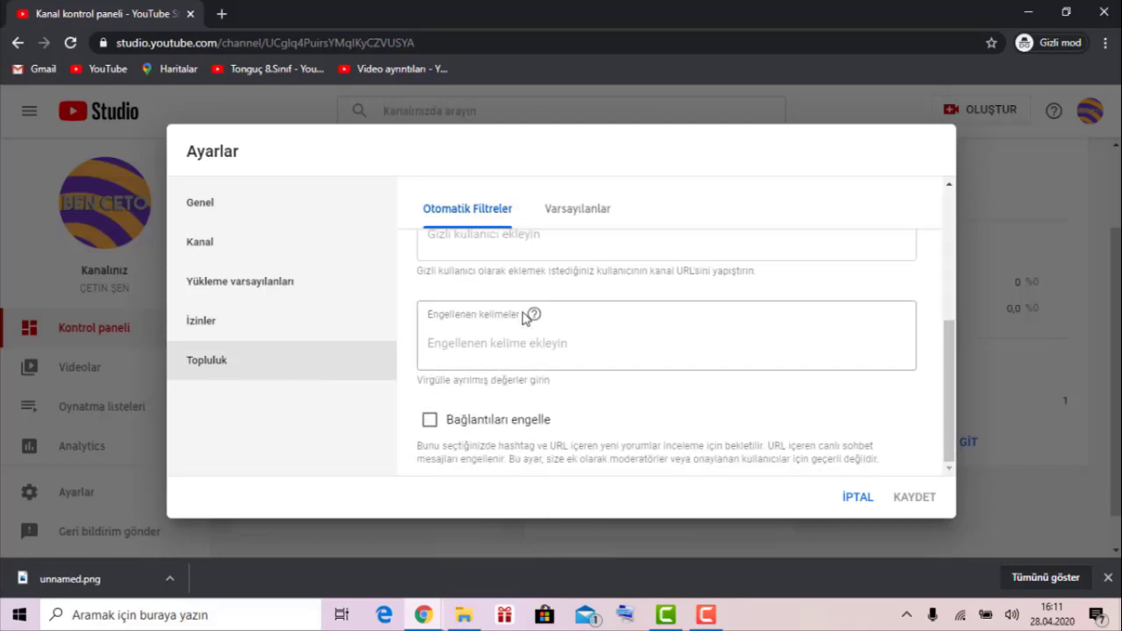
pyautogui.scroll(4, 509, 307)
pyautogui.click(527, 281)
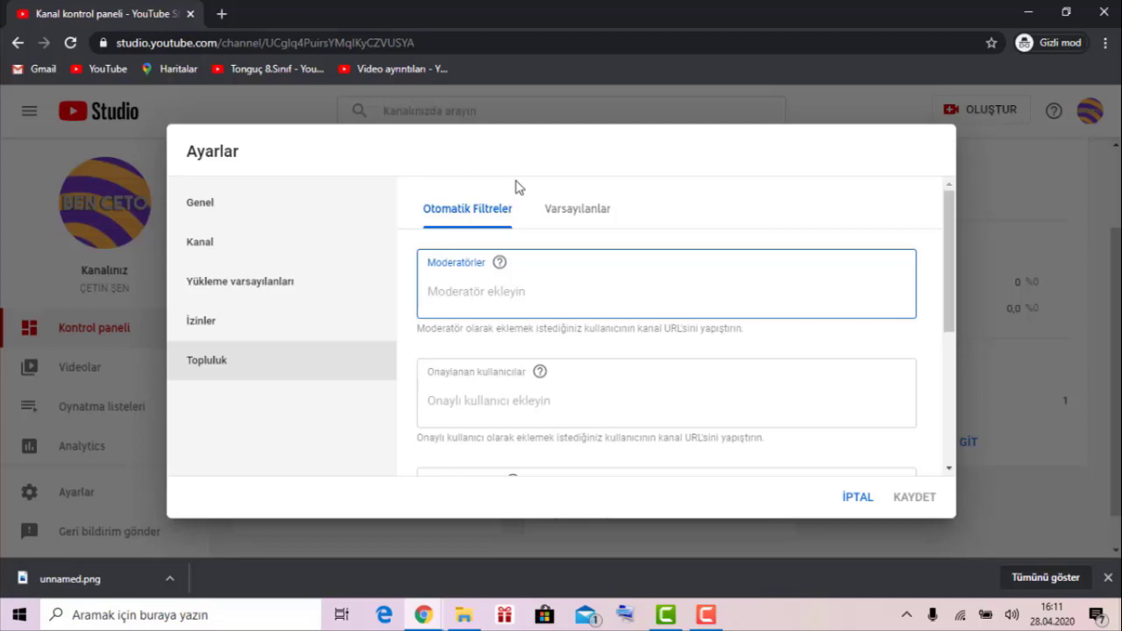
pyautogui.scroll(-2, 574, 376)
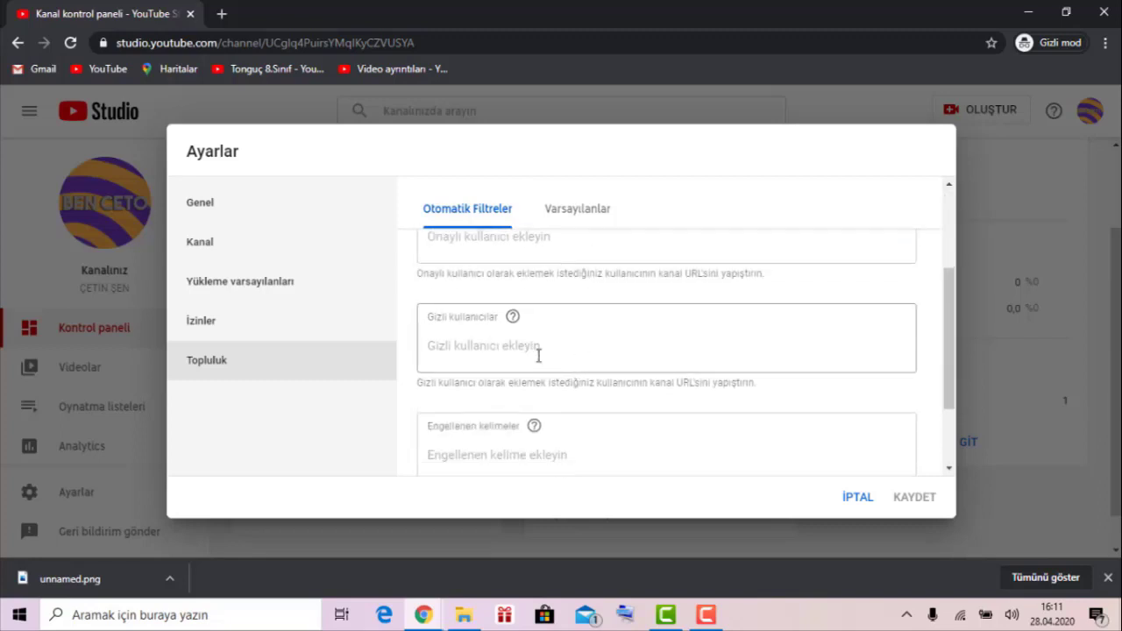
pyautogui.scroll(-1, 538, 355)
pyautogui.click(531, 377)
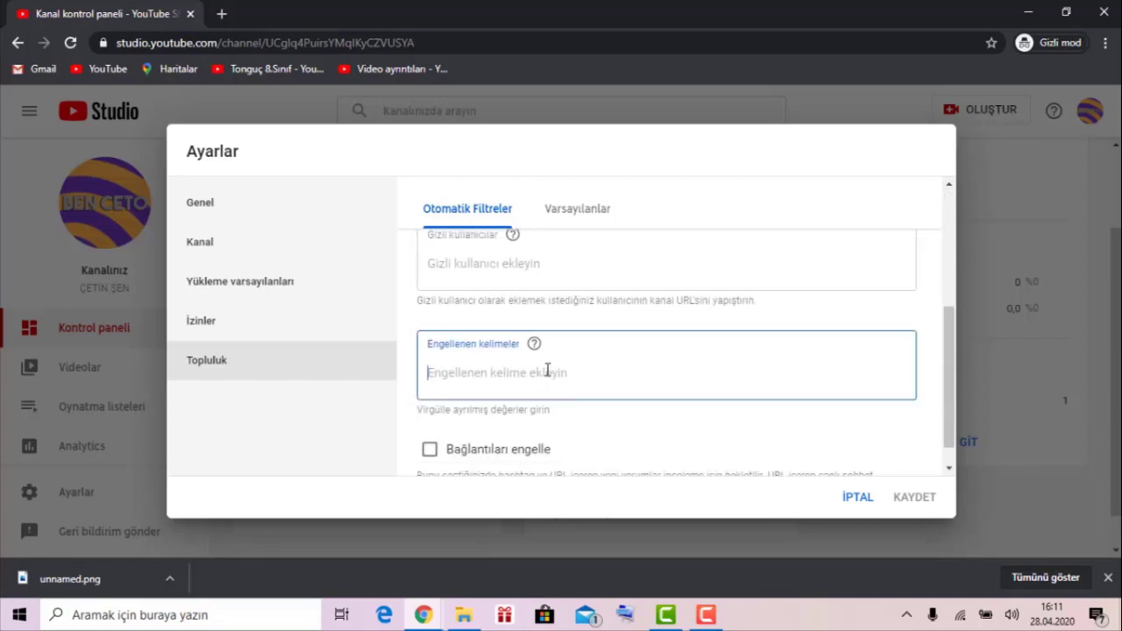
pyautogui.write('k')
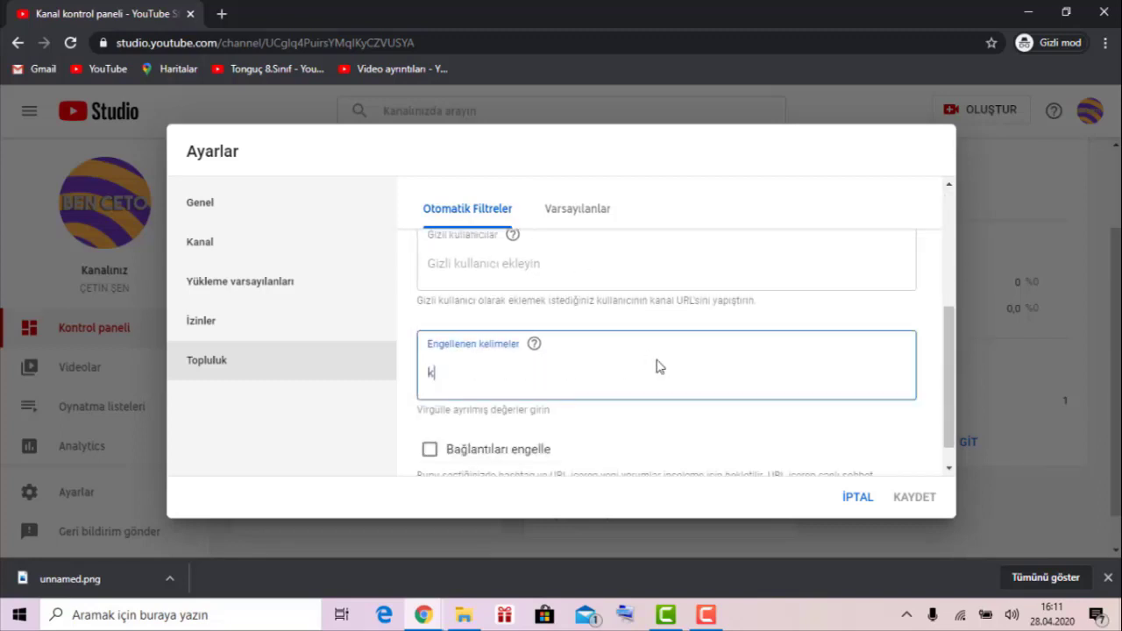
pyautogui.press('BackSpace')
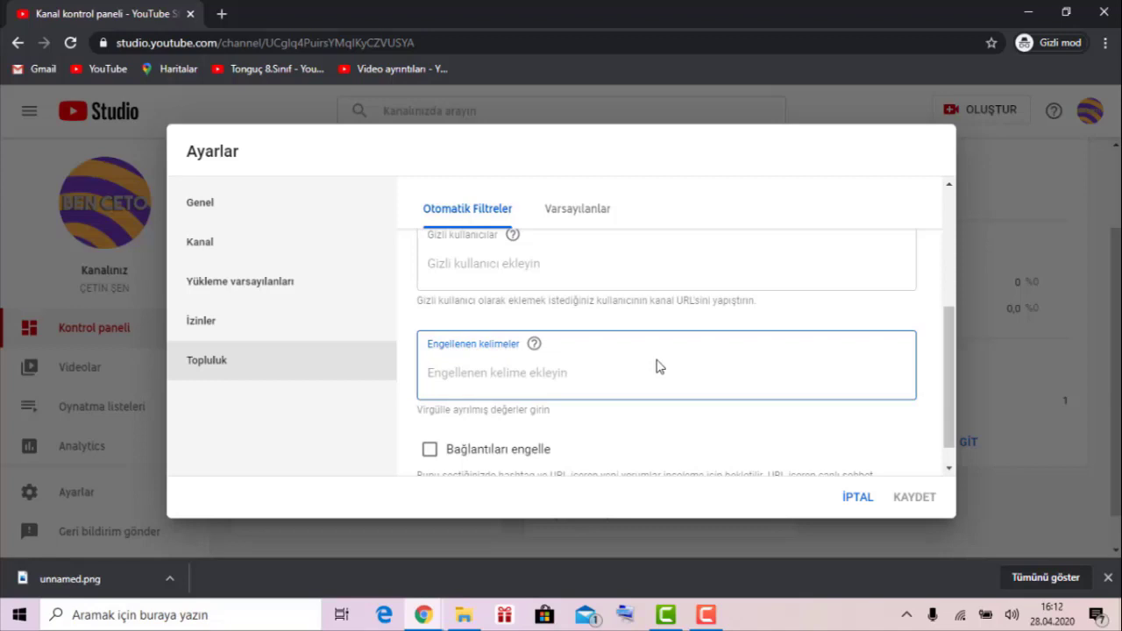
# - Add salak, mal, gerizekalı and başarılı to the blocked words in the community automatic filters
pyautogui.write('sal')
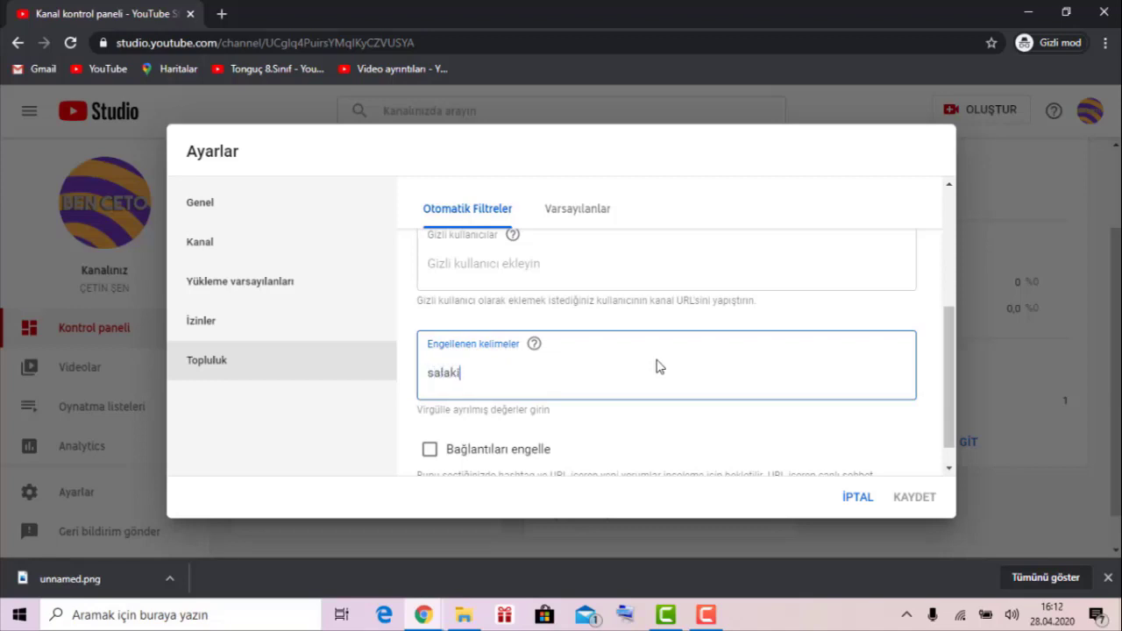
pyautogui.write('ak')
pyautogui.press(',')
pyautogui.write('mal')
pyautogui.press(',')
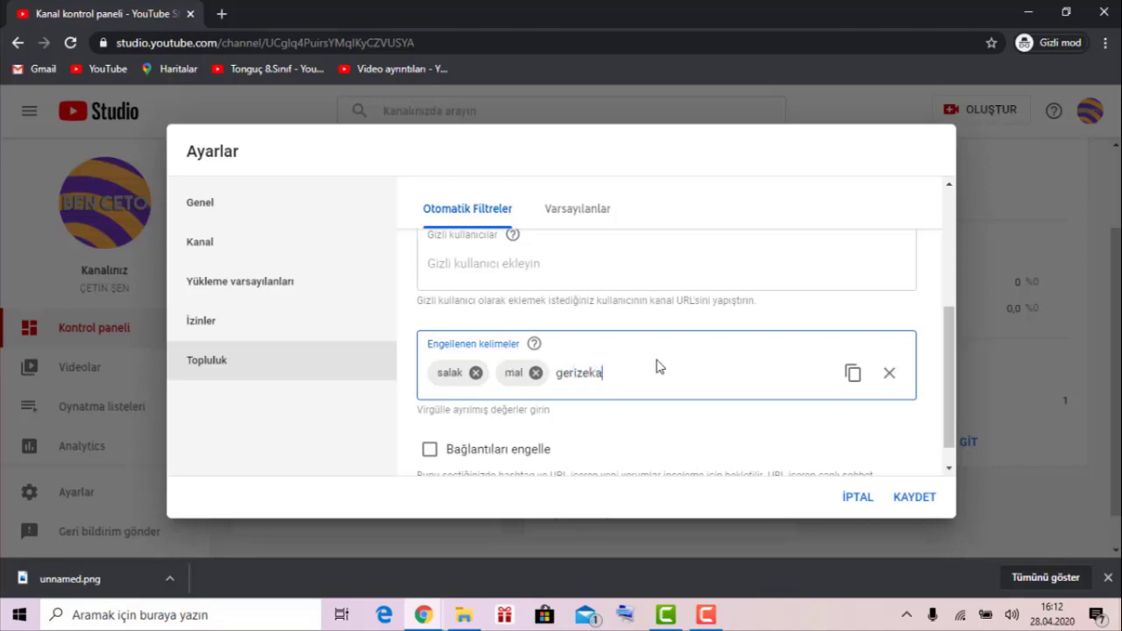
pyautogui.write('gerizekalı')
pyautogui.press(',')
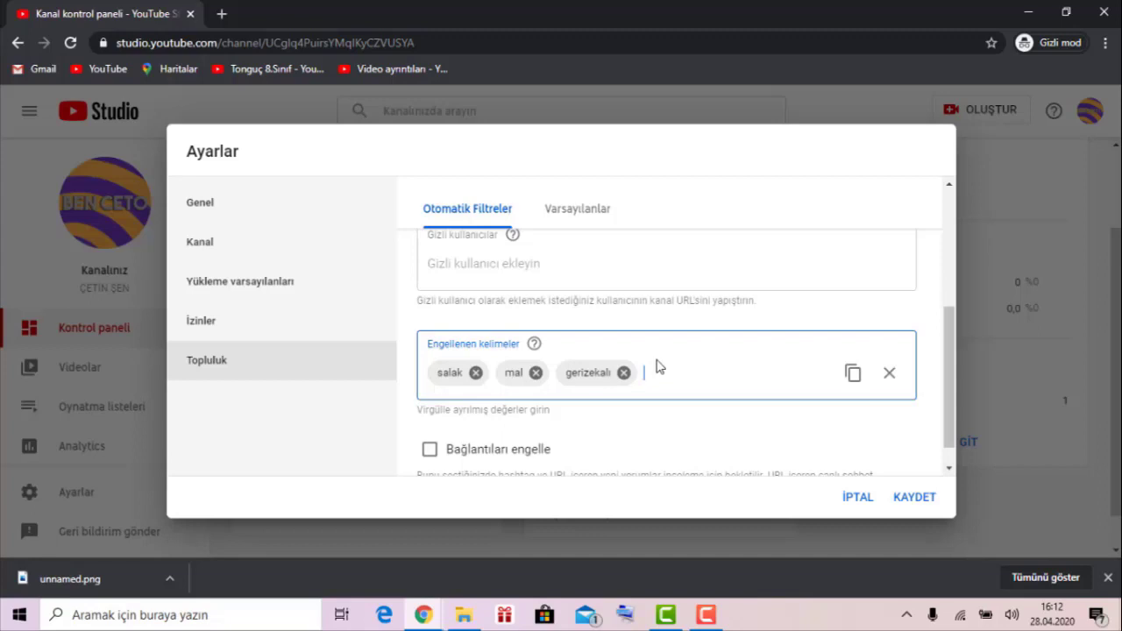
pyautogui.write('şarılı')
pyautogui.press('Return')
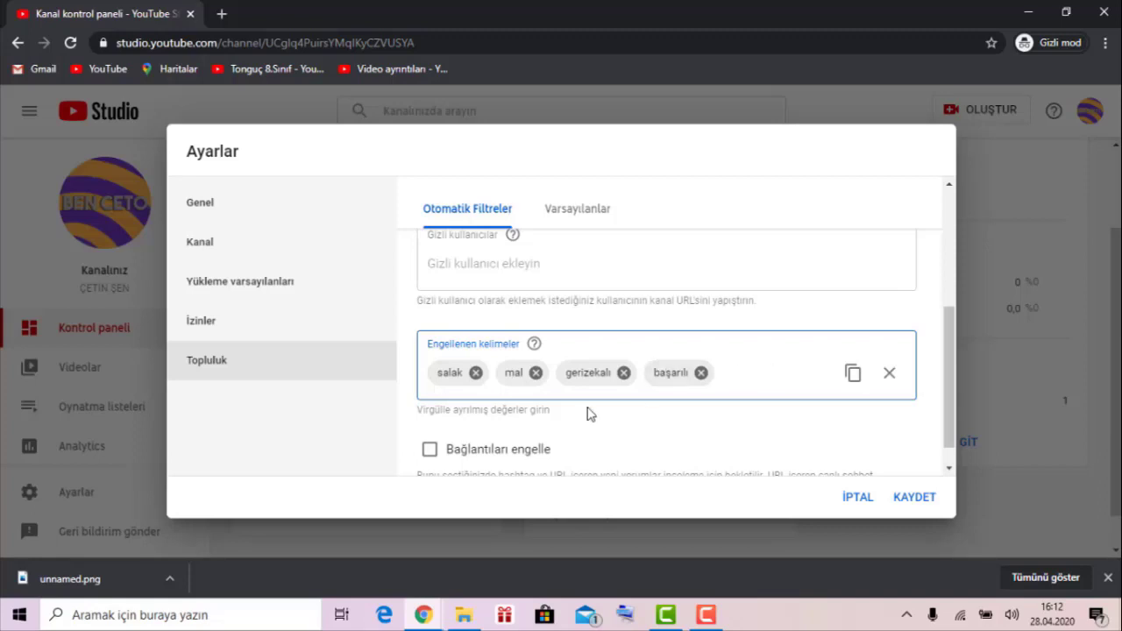
# - Enable Bağlantıları engelle so that comments containing links are held for review
pyautogui.scroll(-1, 588, 413)
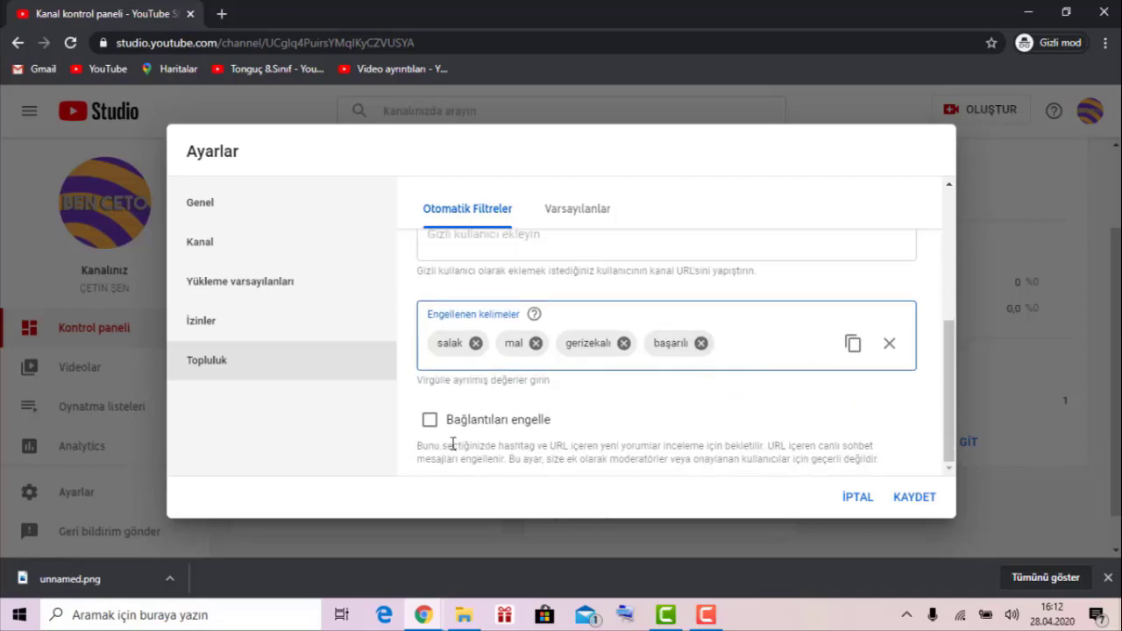
pyautogui.click(502, 424)
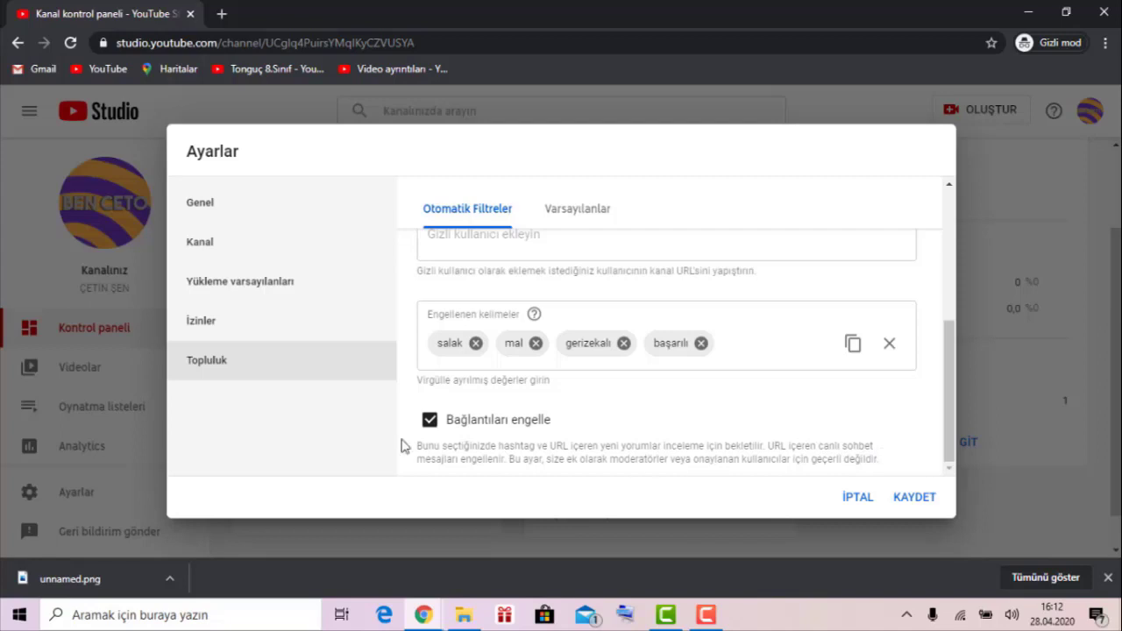
pyautogui.click(449, 427)
pyautogui.click(453, 421)
pyautogui.click(713, 616)
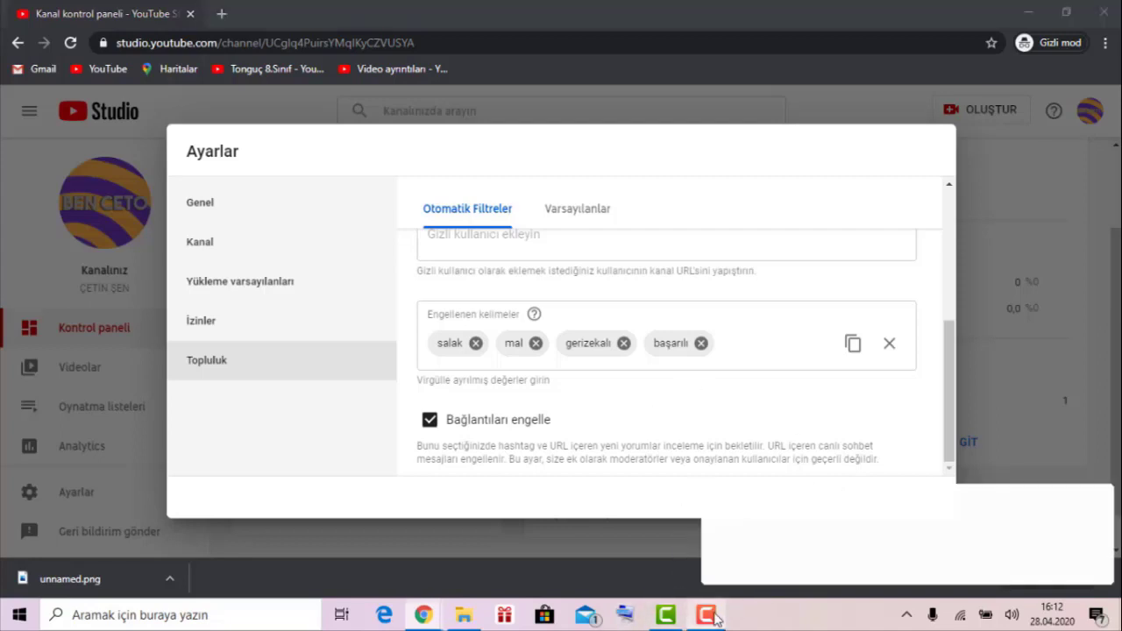
pyautogui.click(1000, 534)
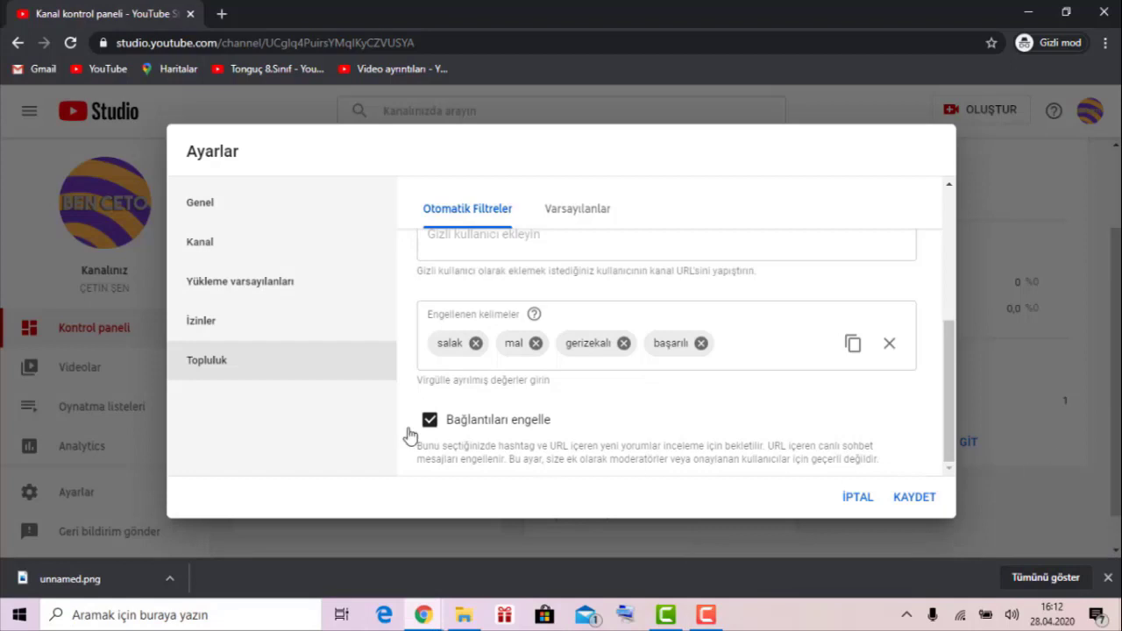
# - Look back through the permissions, upload defaults and channel settings, including the channel's advanced settings
pyautogui.click(263, 320)
pyautogui.click(248, 272)
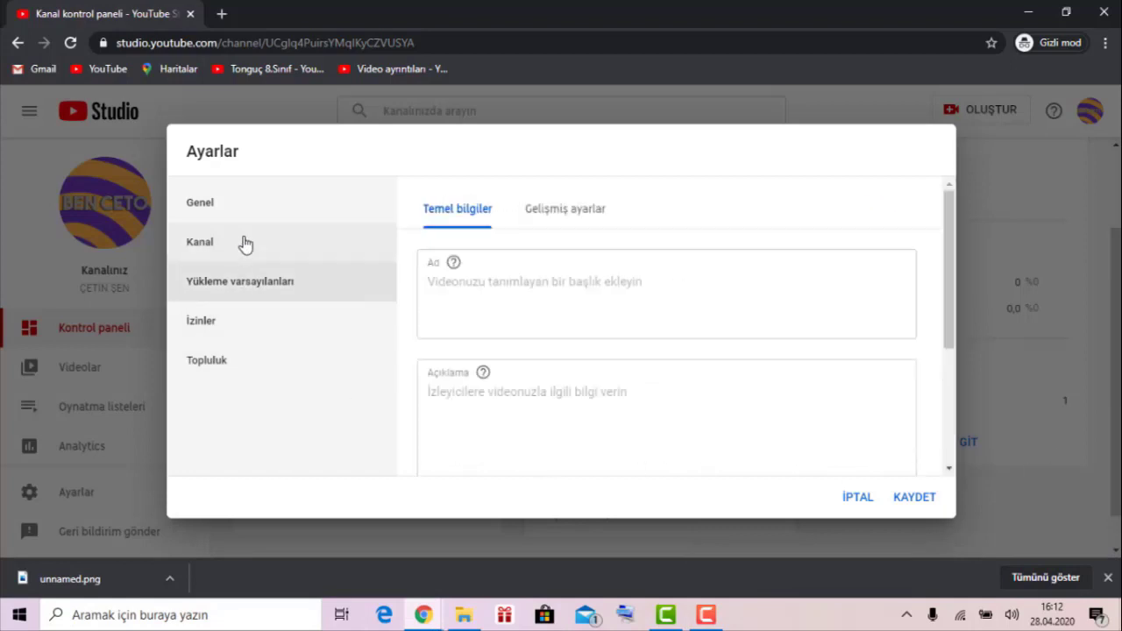
pyautogui.click(245, 243)
pyautogui.click(576, 221)
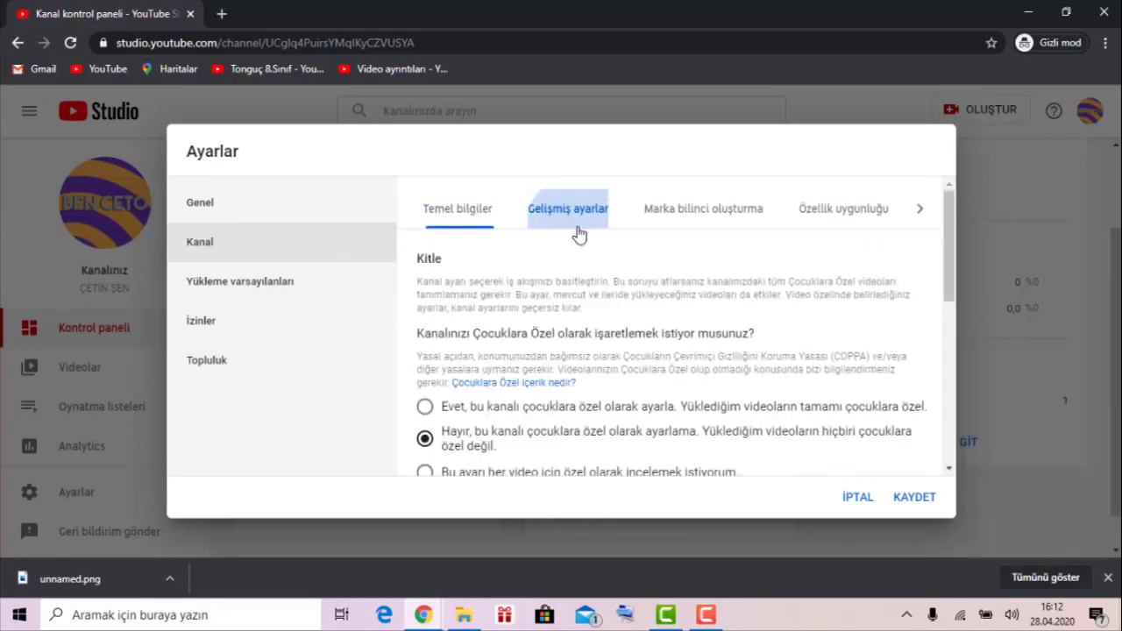
pyautogui.click(293, 215)
pyautogui.click(303, 239)
# - Choose the default currency in the general settings and save the channel settings
pyautogui.click(341, 215)
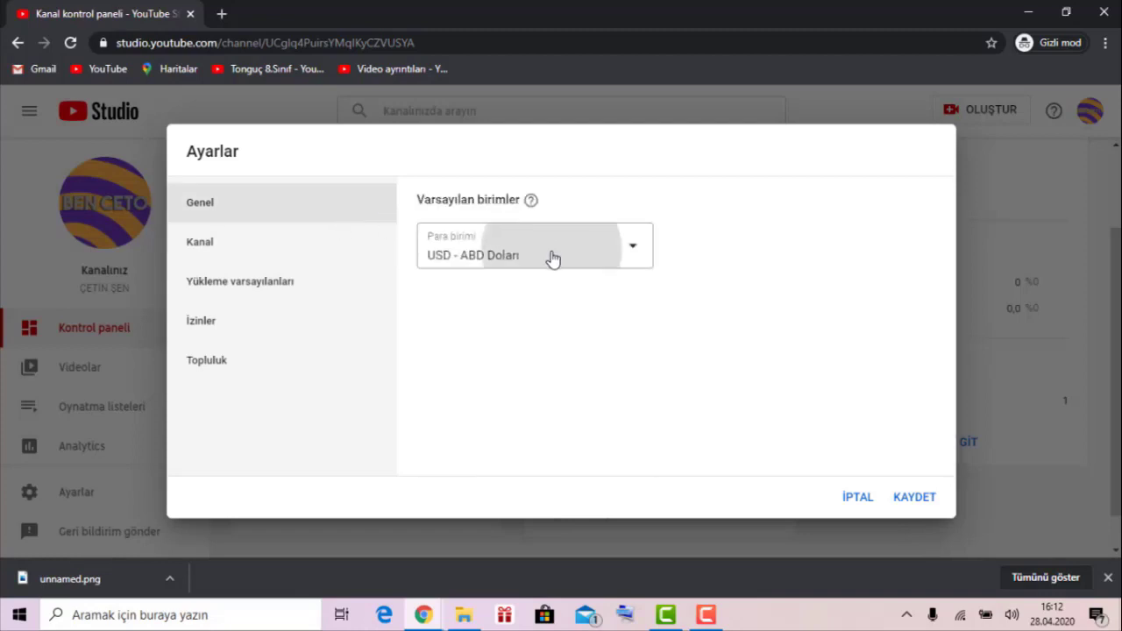
pyautogui.click(552, 259)
pyautogui.scroll(1, 526, 298)
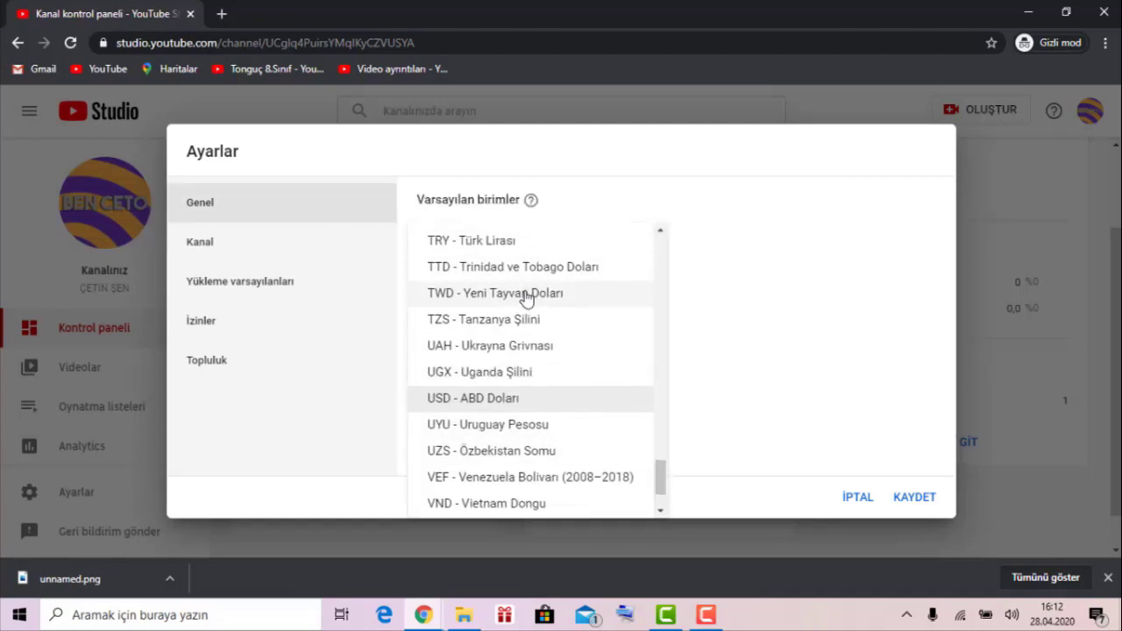
pyautogui.scroll(2, 526, 299)
pyautogui.click(527, 293)
pyautogui.click(915, 496)
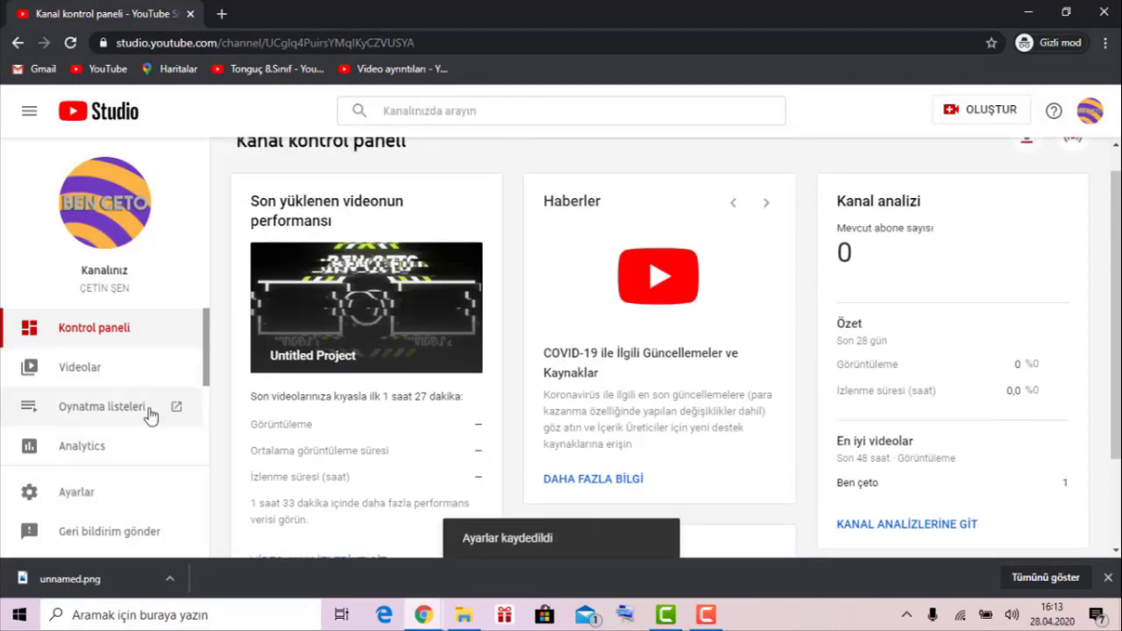
# - Request an eligibility notification on the channel's monetization page and highlight the required watch hours
pyautogui.scroll(-2, 131, 409)
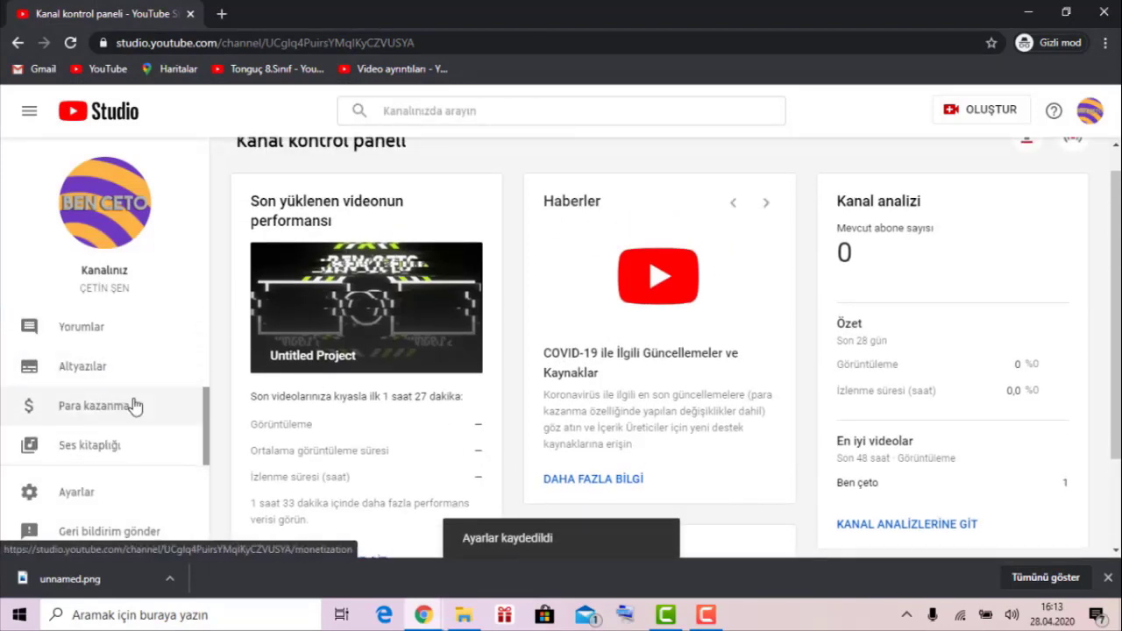
pyautogui.click(112, 405)
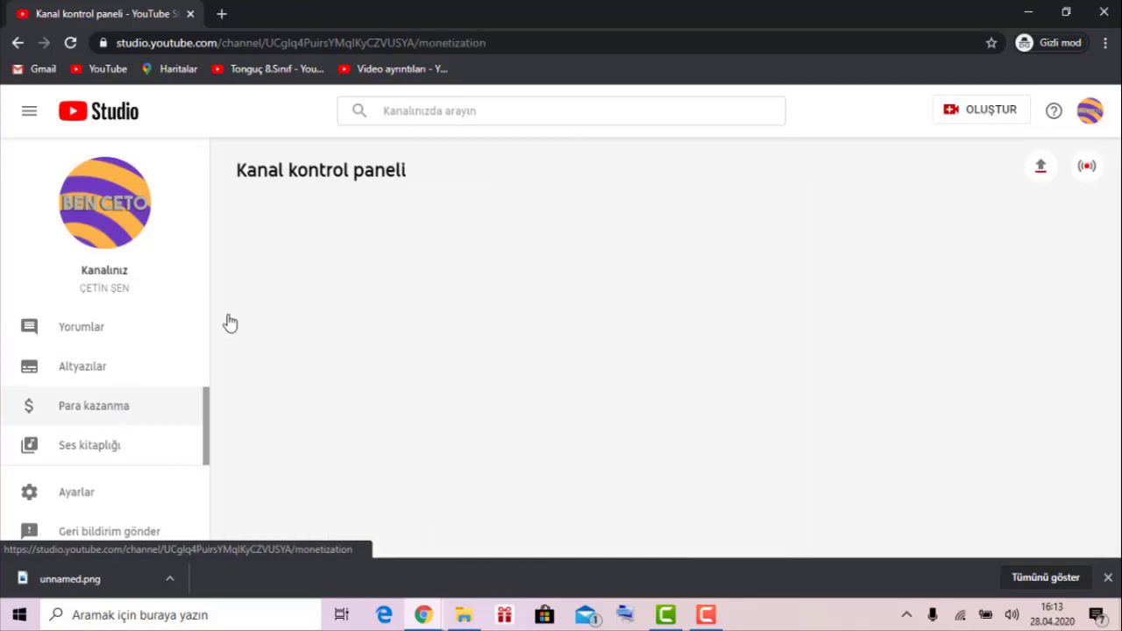
pyautogui.scroll(-2, 472, 369)
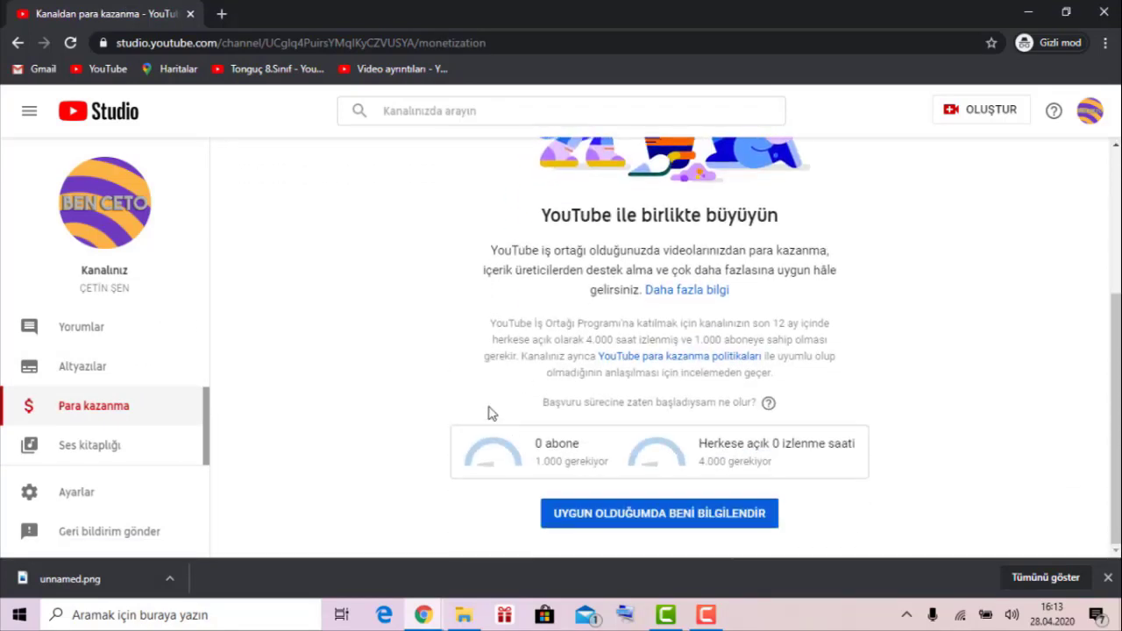
pyautogui.click(719, 521)
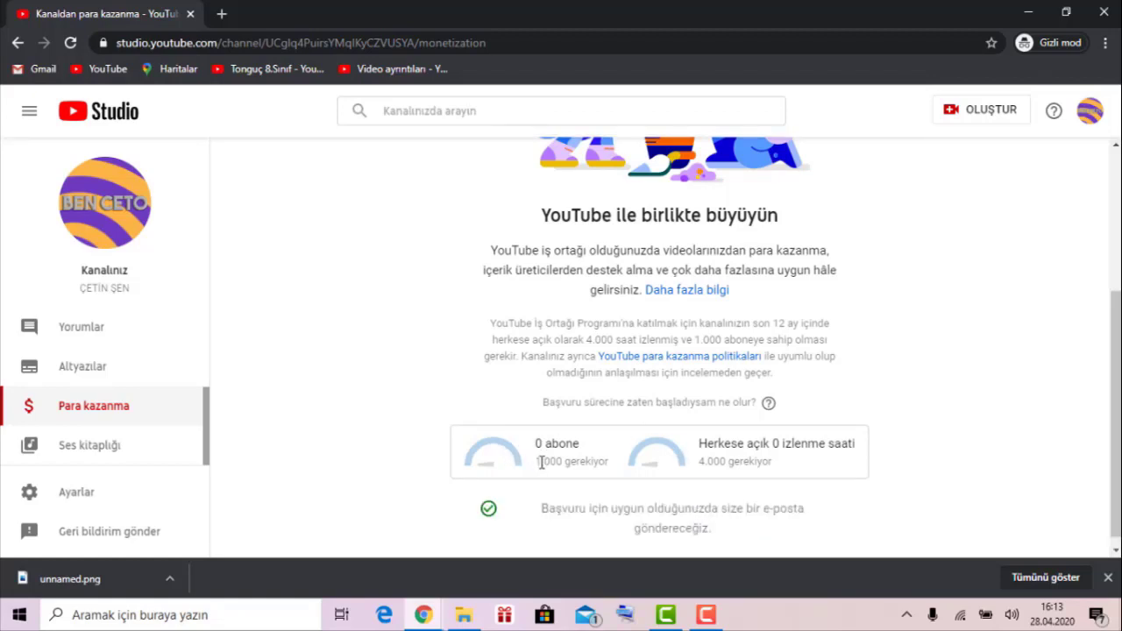
pyautogui.moveTo(801, 466); pyautogui.dragTo(699, 471)
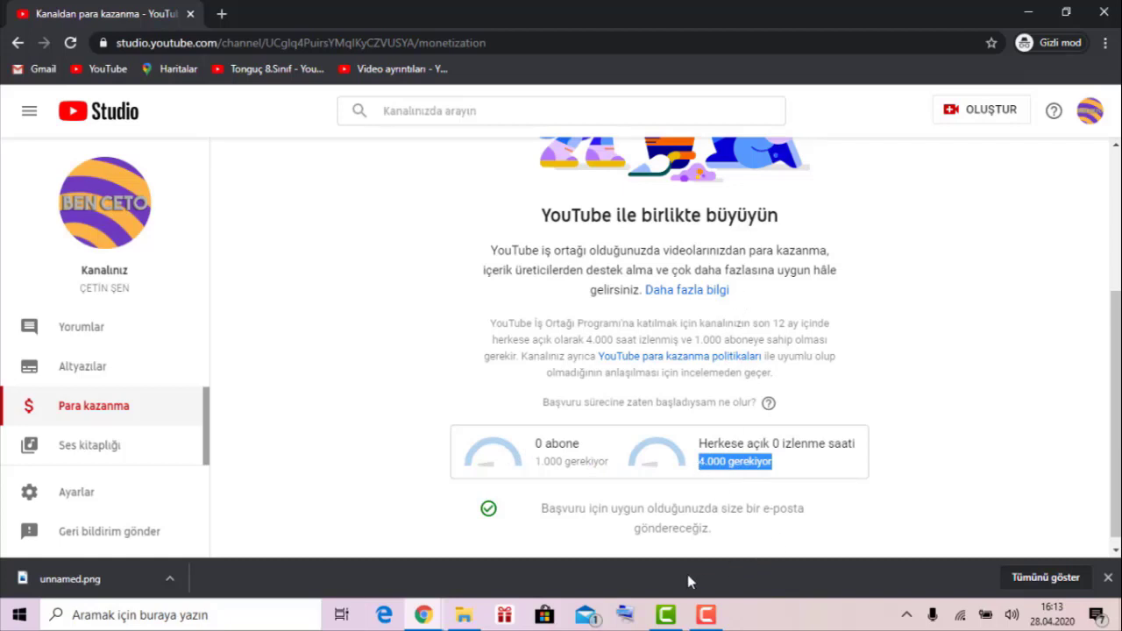
pyautogui.click(706, 615)
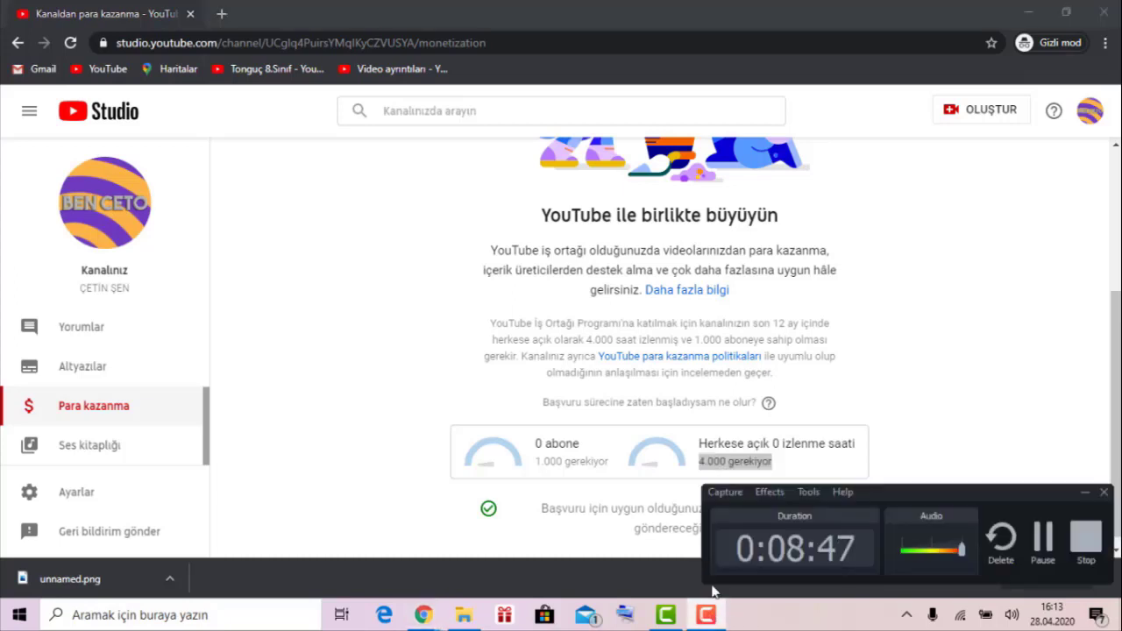
pyautogui.click(1033, 375)
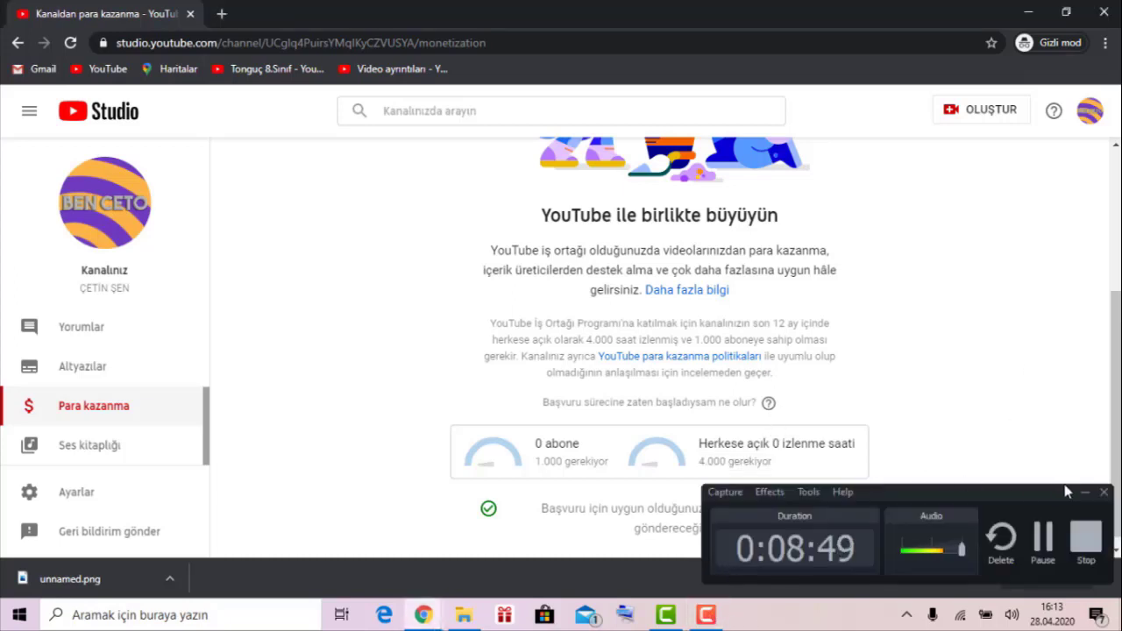
pyautogui.click(1085, 493)
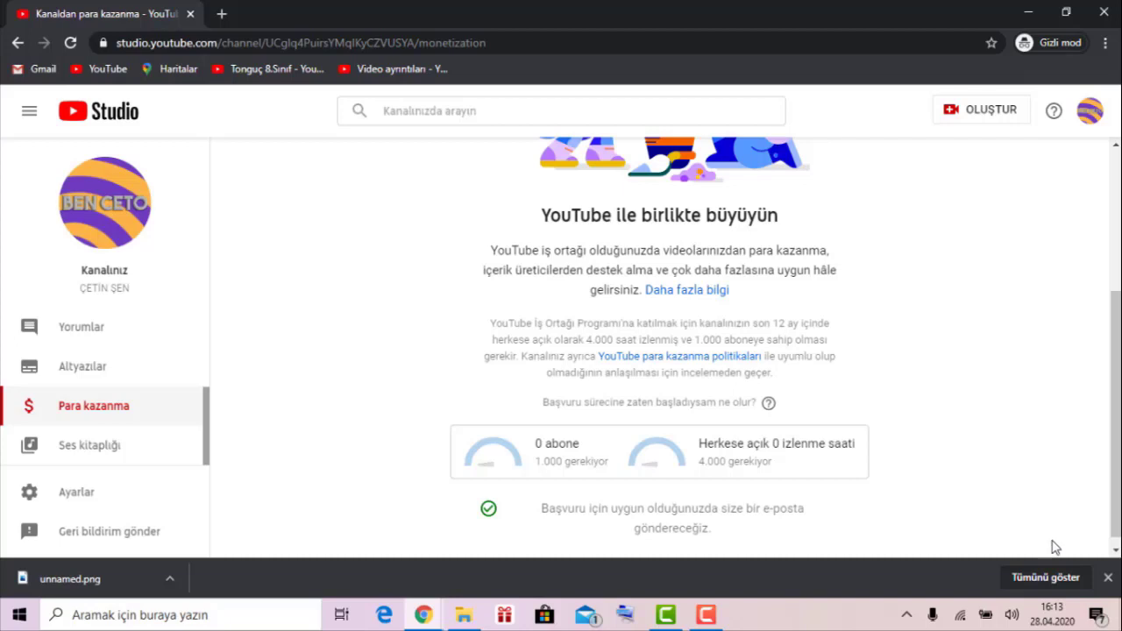
# - Close the browser's downloads bar and review the subscriber and watch-hour requirements for monetization
pyautogui.click(1109, 578)
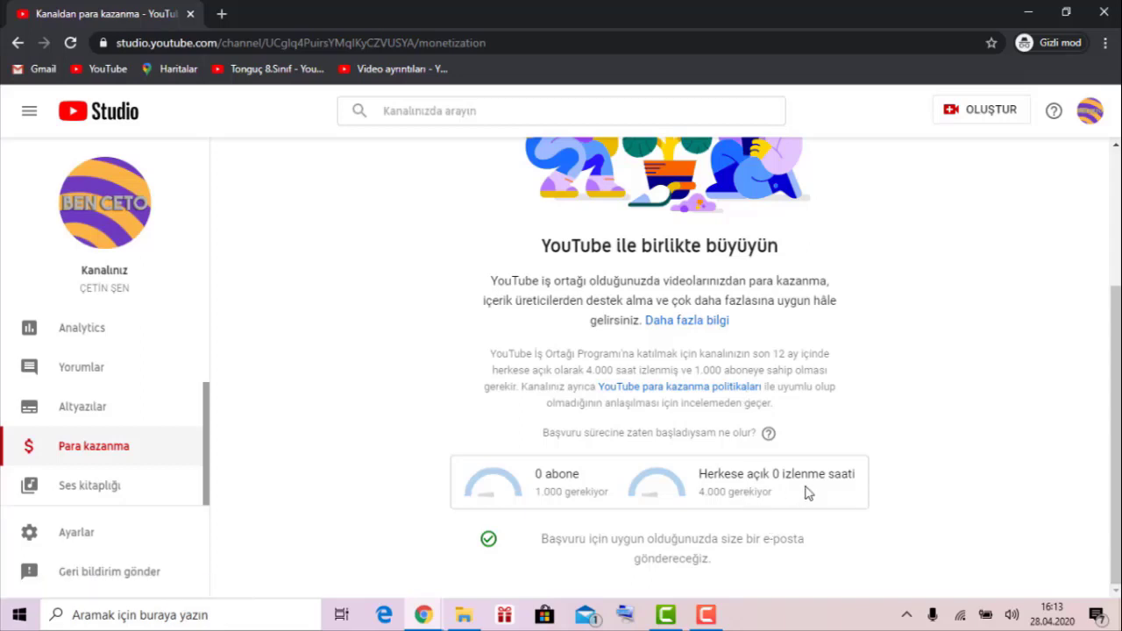
pyautogui.moveTo(807, 494); pyautogui.dragTo(529, 495)
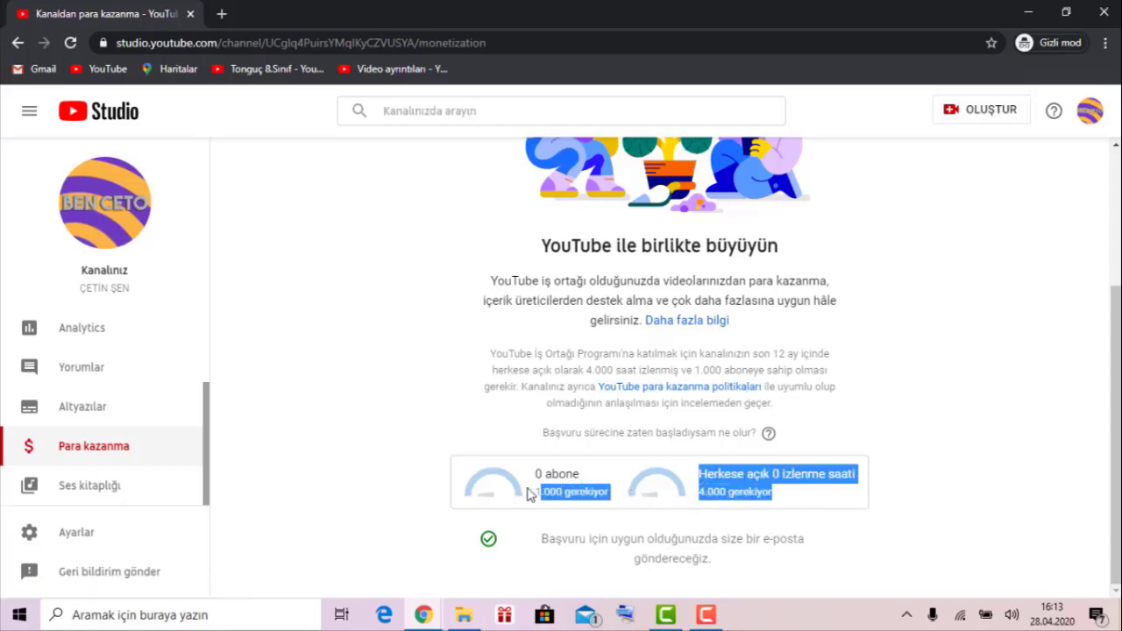
pyautogui.click(715, 480)
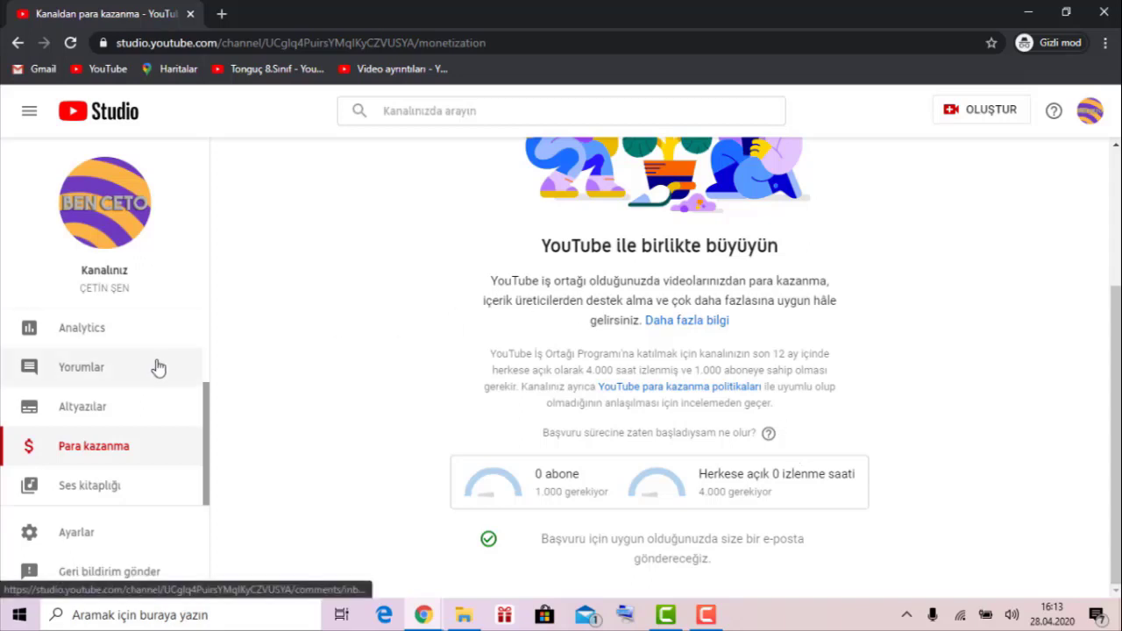
pyautogui.scroll(2, 162, 408)
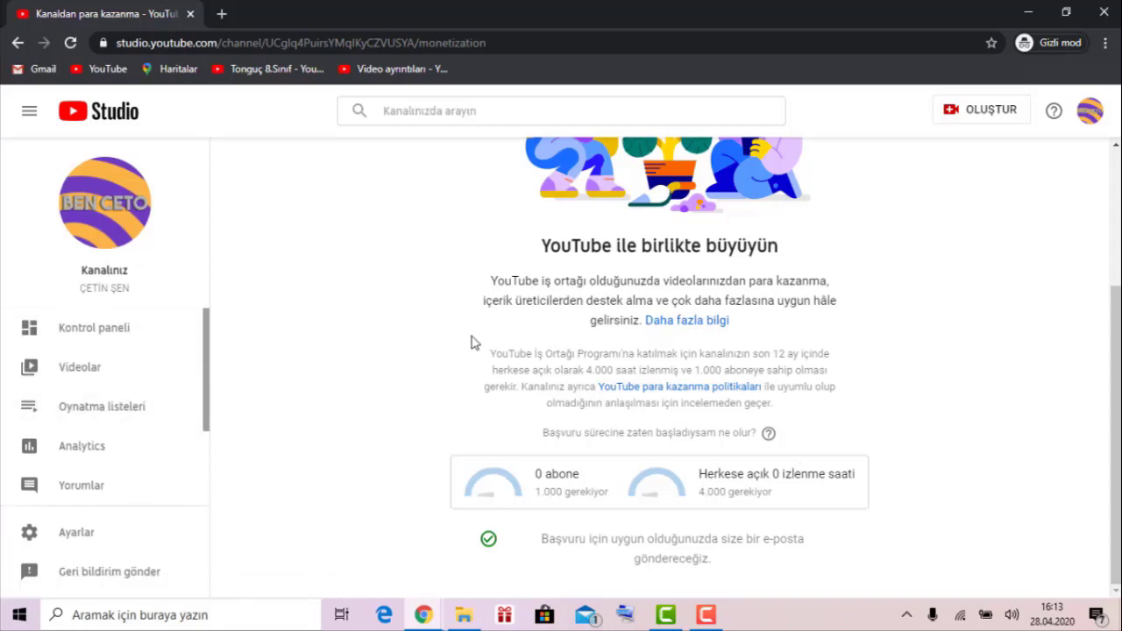